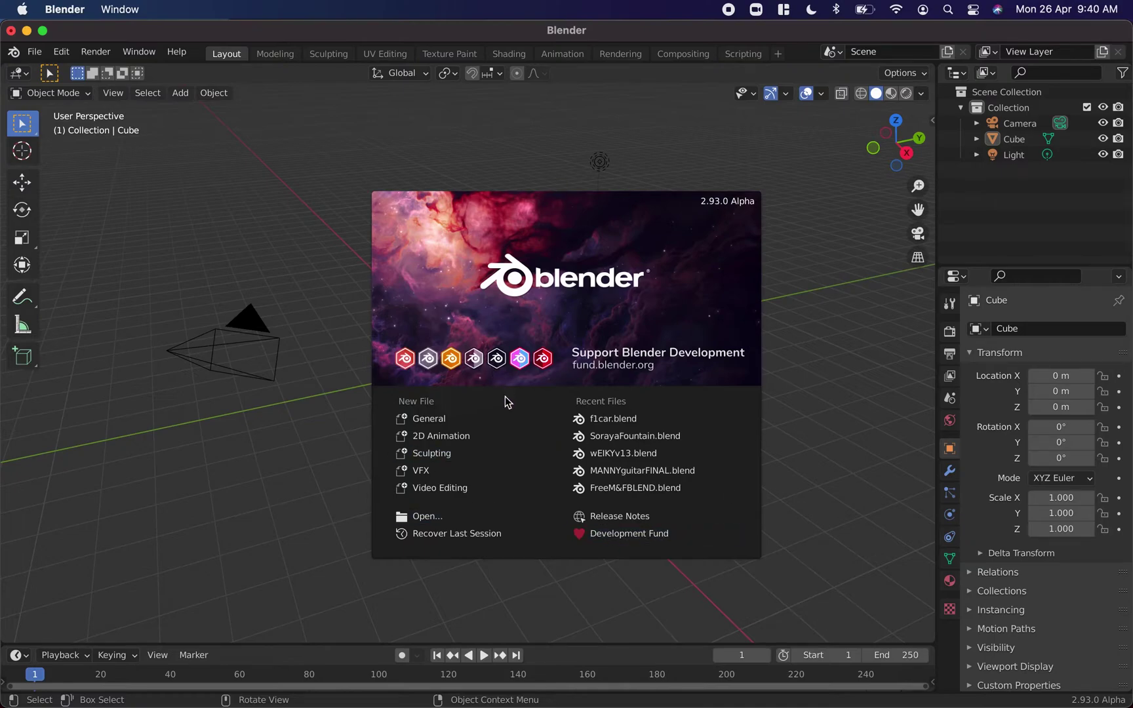
Step: Dismiss the splash screen, then select and delete the default camera, cube and light
{"action": "left_click", "coordinate": [304, 465]}
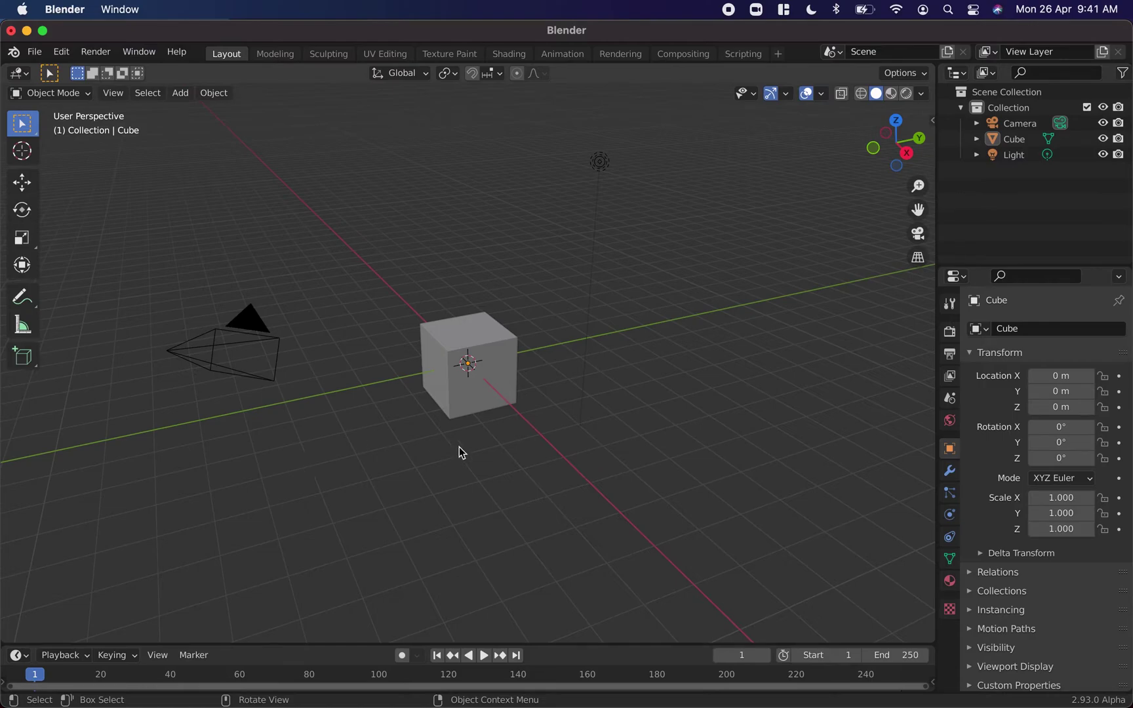
{"action": "left_click", "coordinate": [389, 458]}
{"action": "key", "text": "a"}
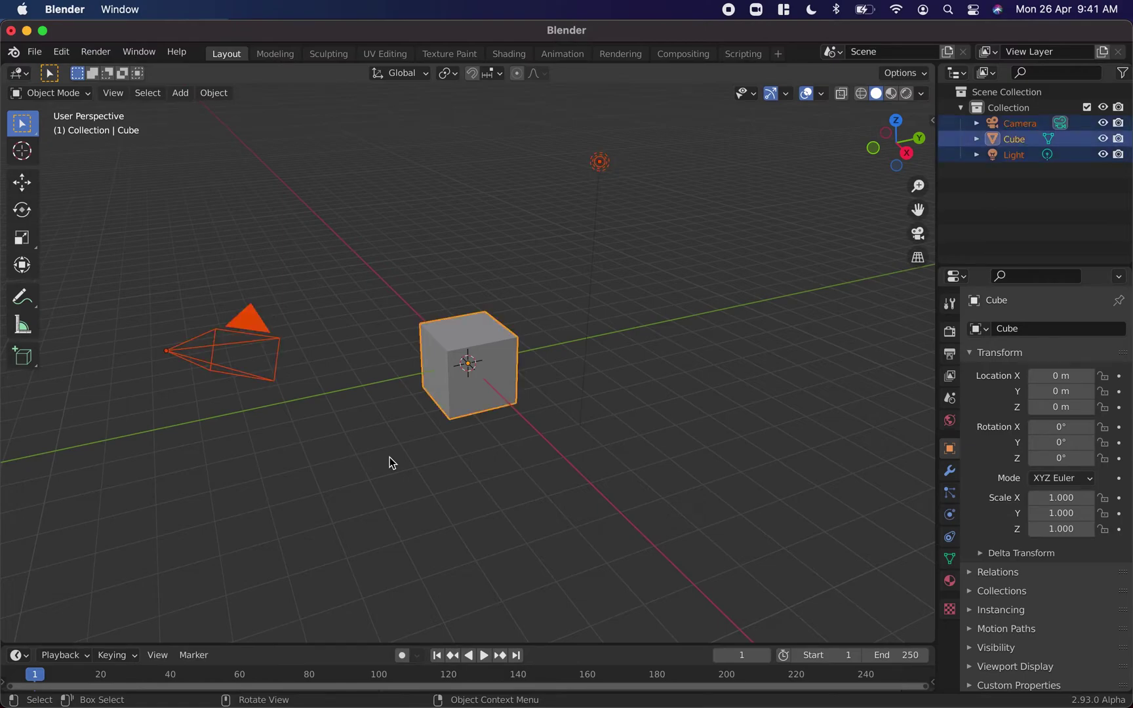
{"action": "key", "text": "x"}
{"action": "left_click", "coordinate": [391, 461]}
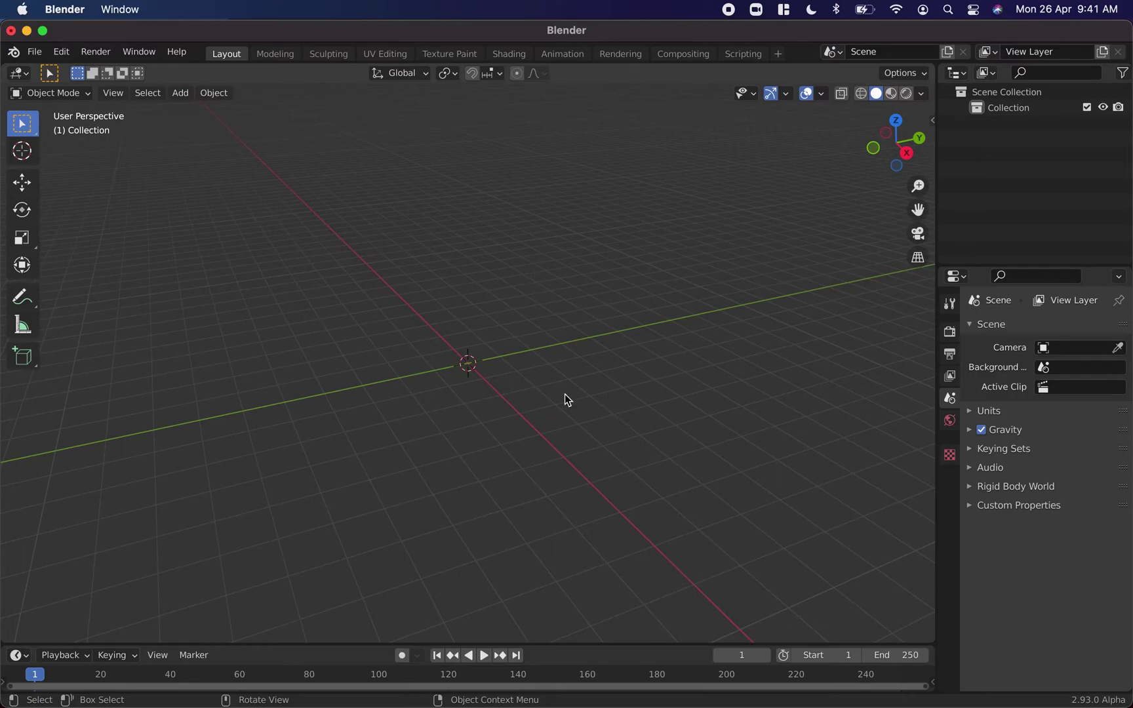
{"action": "key", "text": "shift+a"}
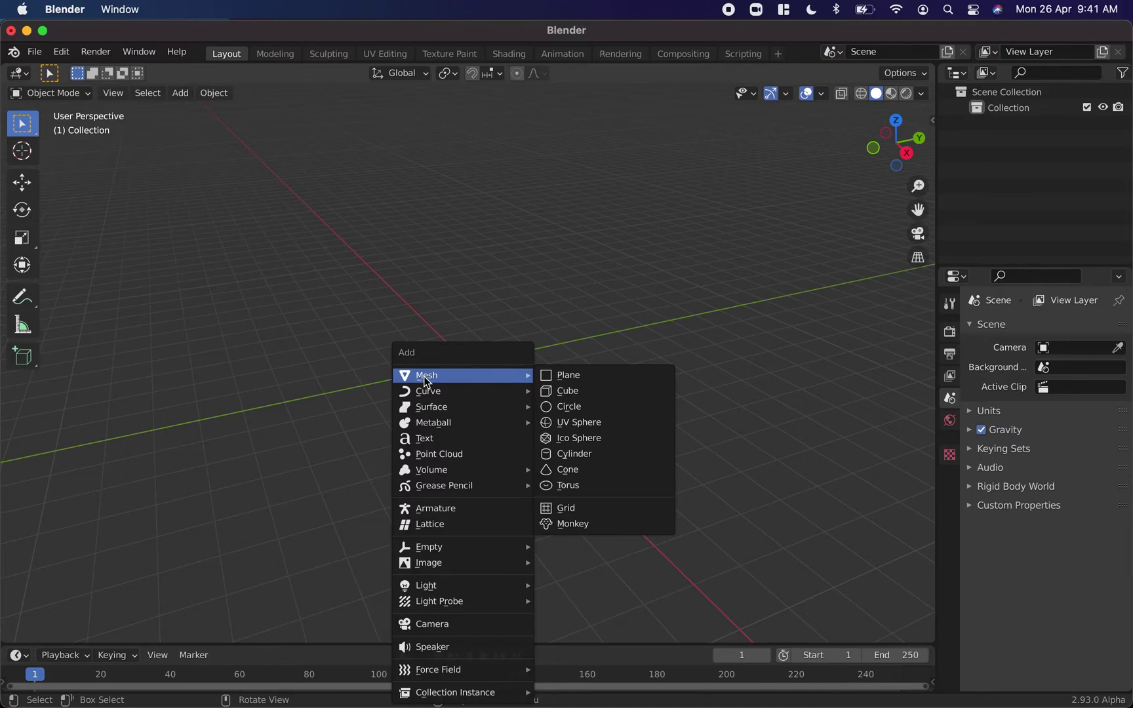
{"action": "left_click", "coordinate": [583, 379]}
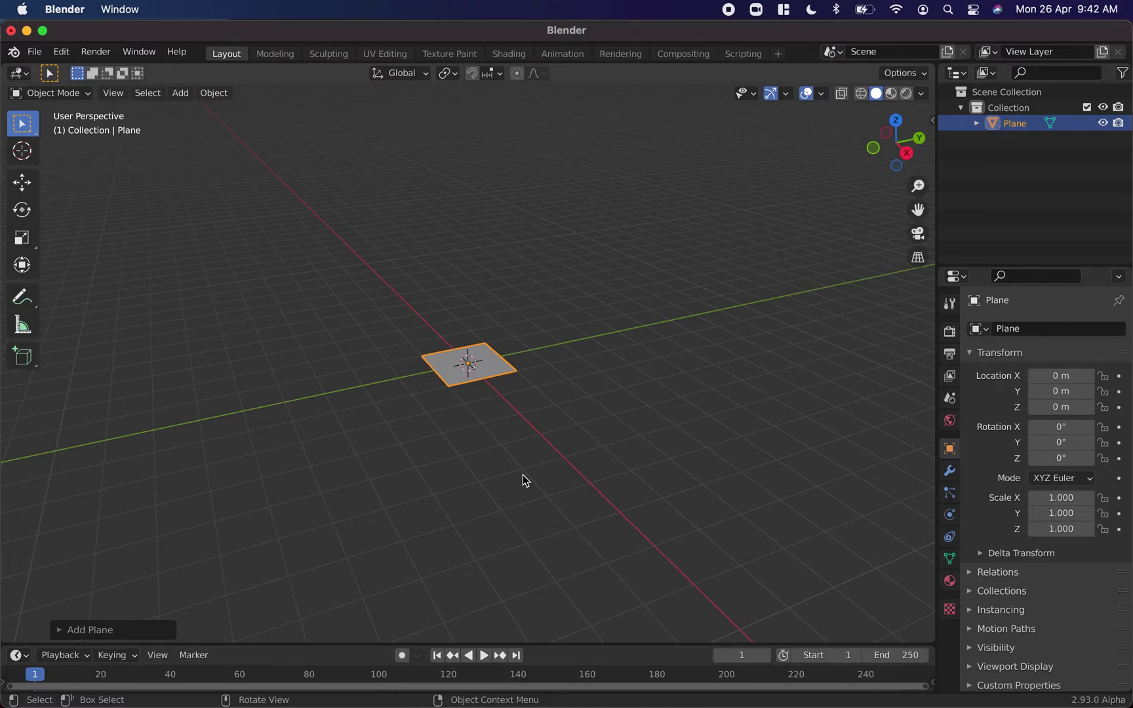
{"action": "key", "text": "x"}
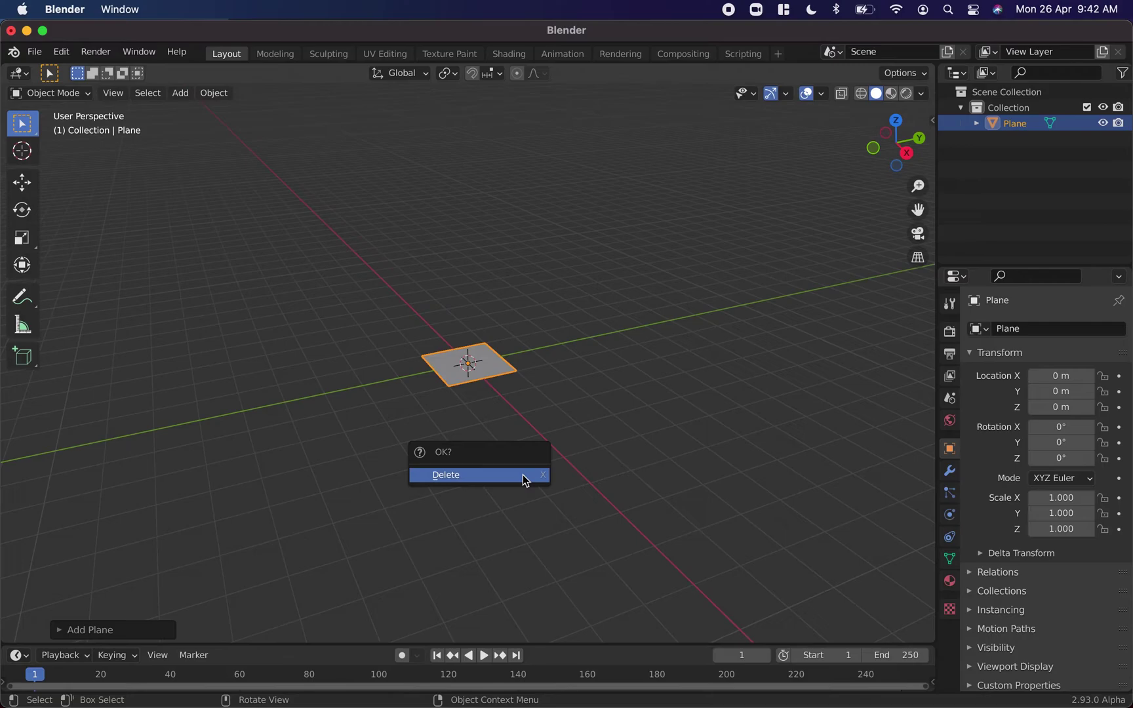
{"action": "left_click", "coordinate": [523, 475]}
{"action": "key", "text": "shift+a"}
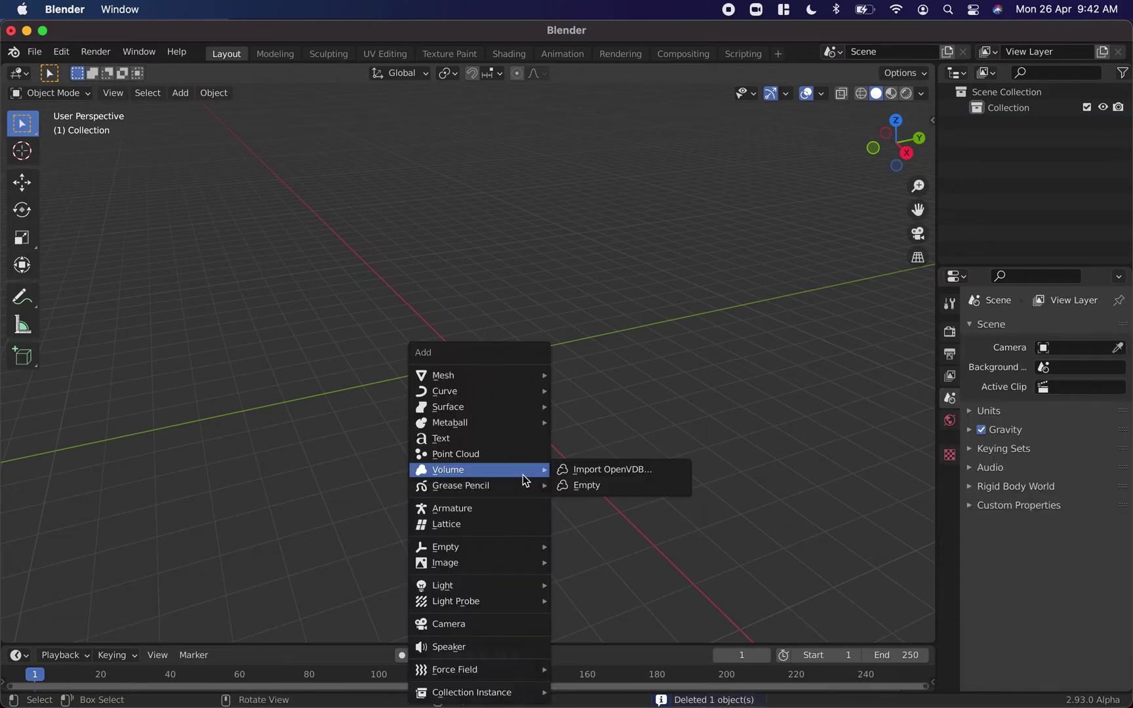
{"action": "mouse_move", "coordinate": [526, 374]}
{"action": "left_click", "coordinate": [583, 392]}
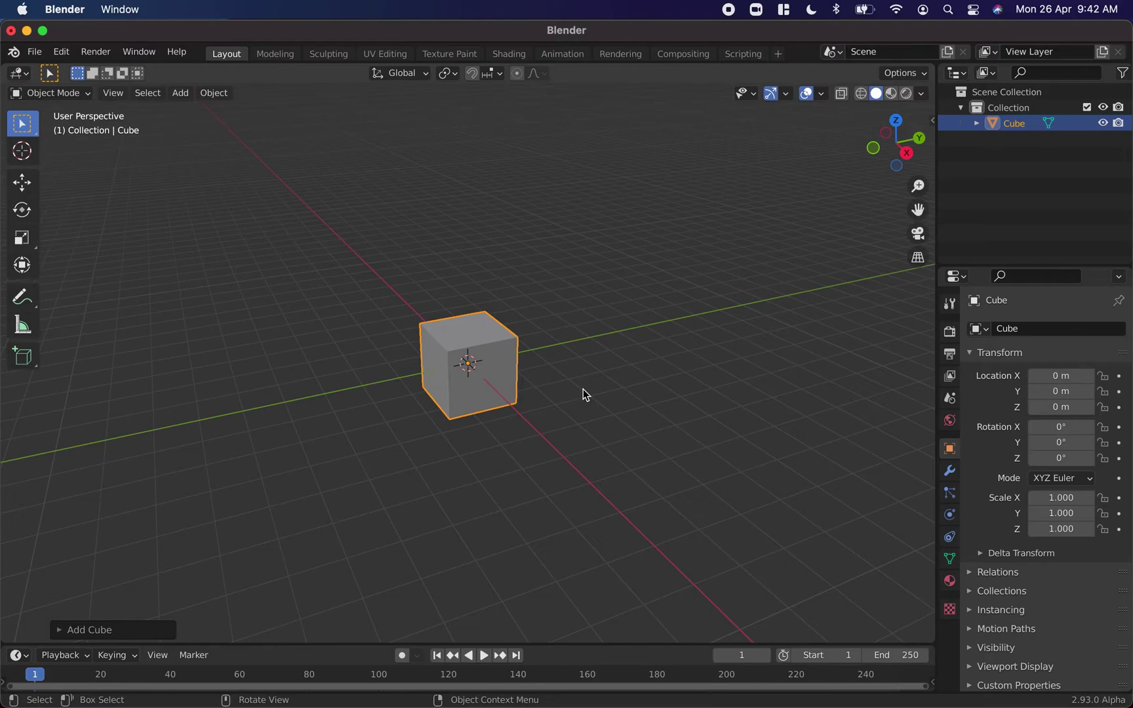
{"action": "key", "text": "x"}
{"action": "left_click", "coordinate": [585, 391]}
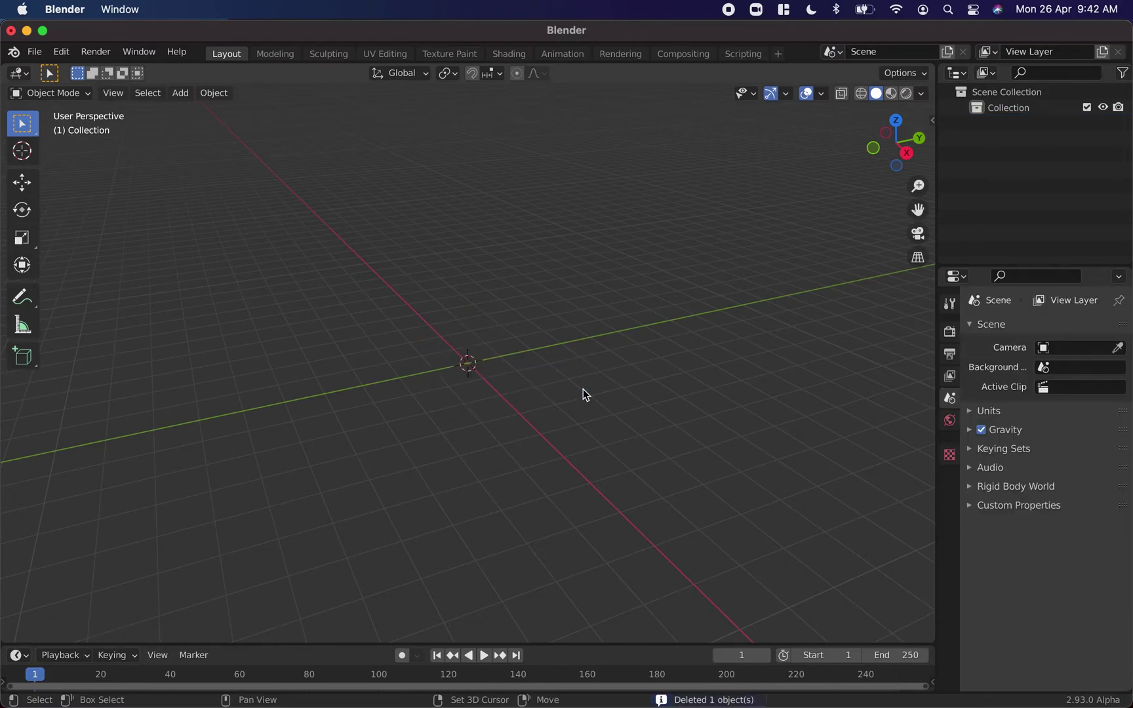
{"action": "key", "text": "shift+a"}
{"action": "mouse_move", "coordinate": [586, 393]}
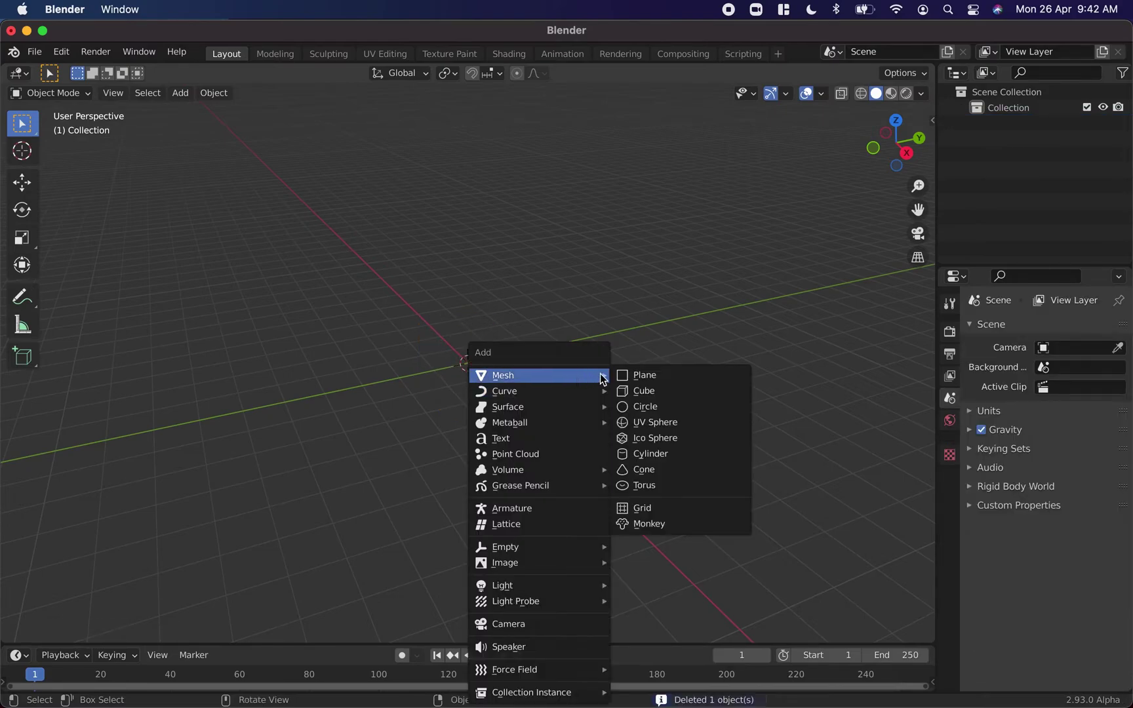
{"action": "left_click", "coordinate": [656, 407]}
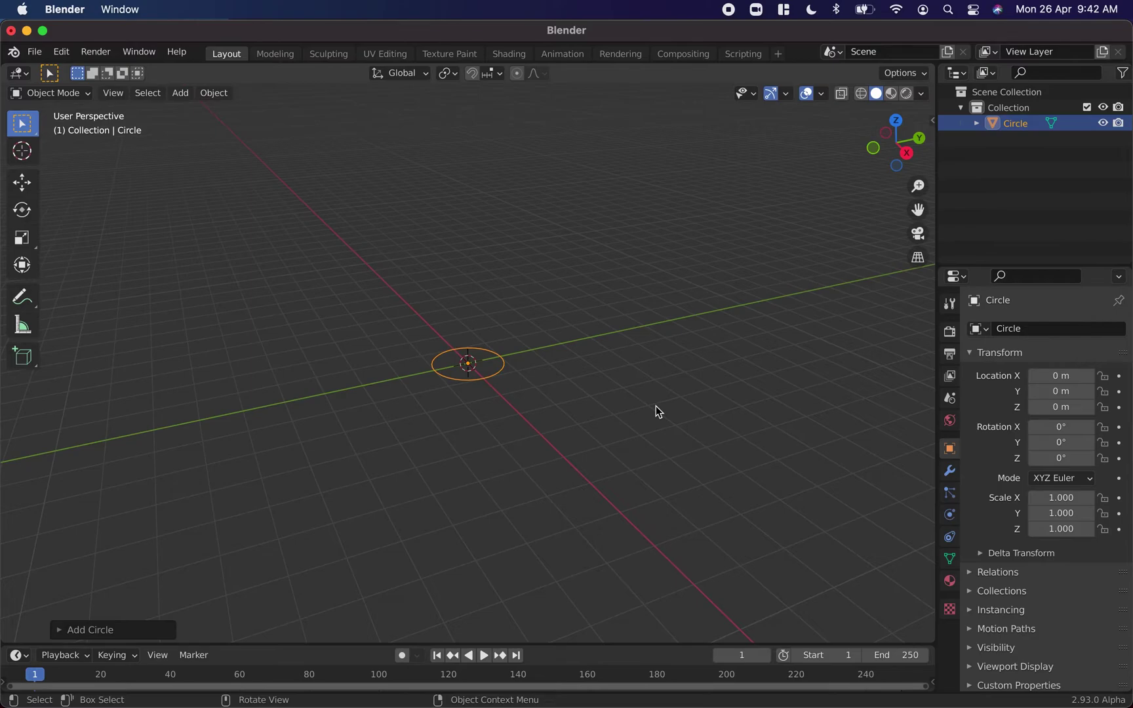
{"action": "key", "text": "Delete"}
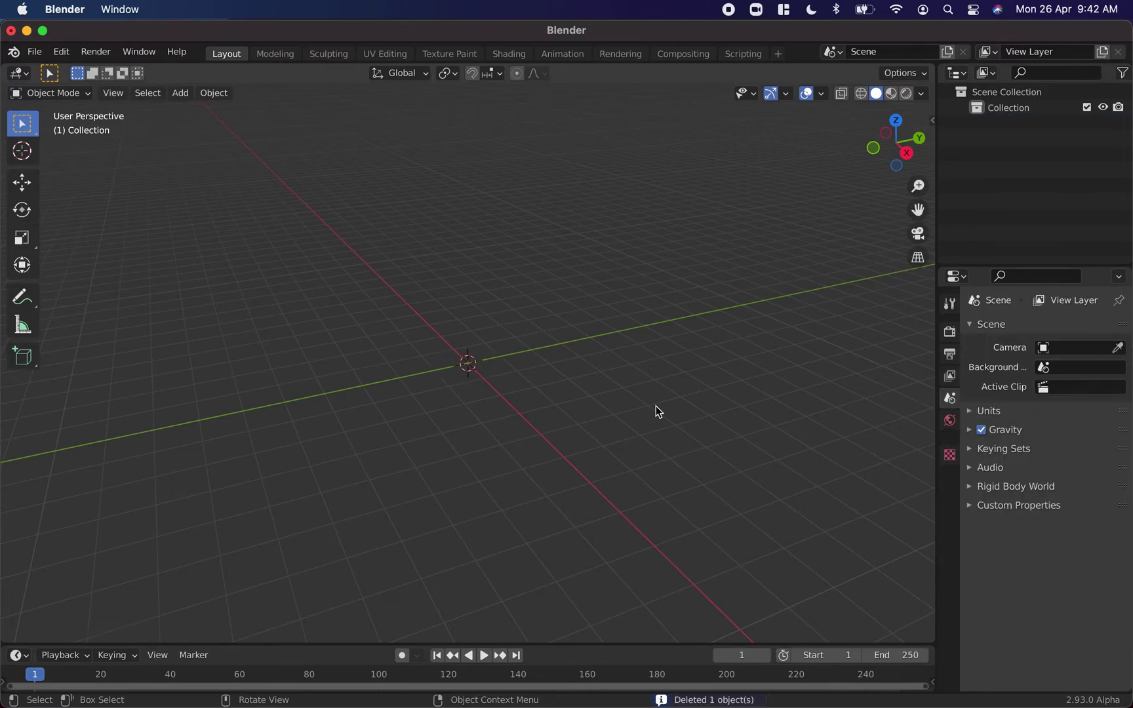
{"action": "key", "text": "shift+a"}
{"action": "mouse_move", "coordinate": [638, 378]}
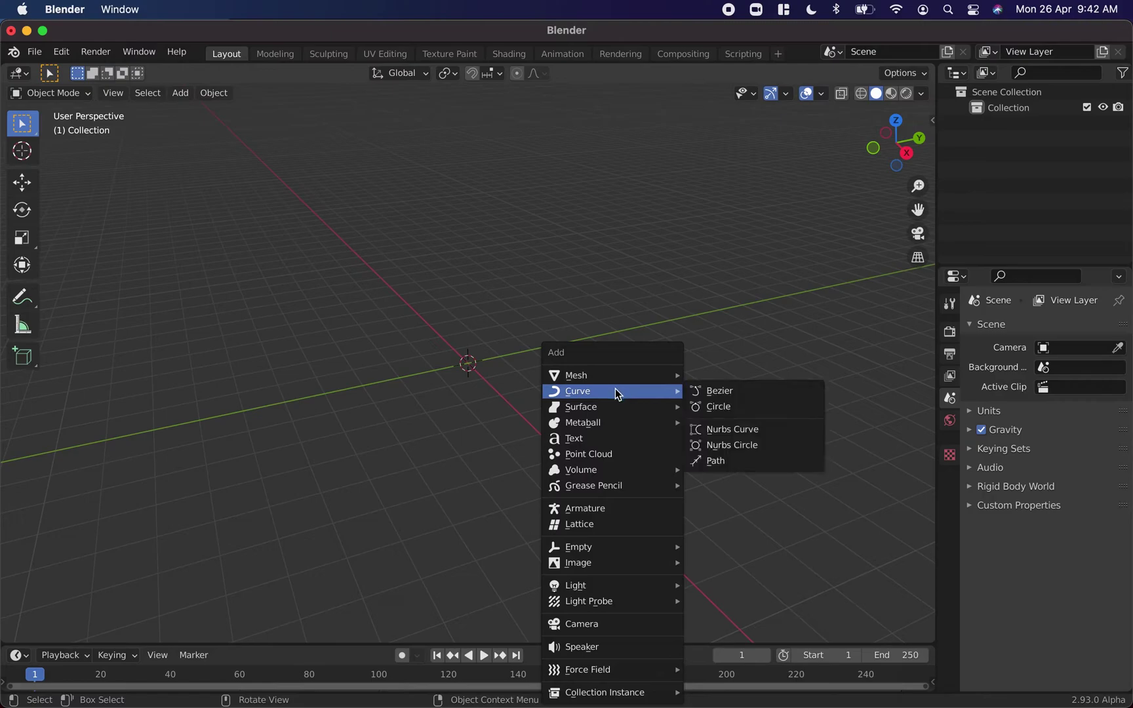
{"action": "mouse_move", "coordinate": [627, 592]}
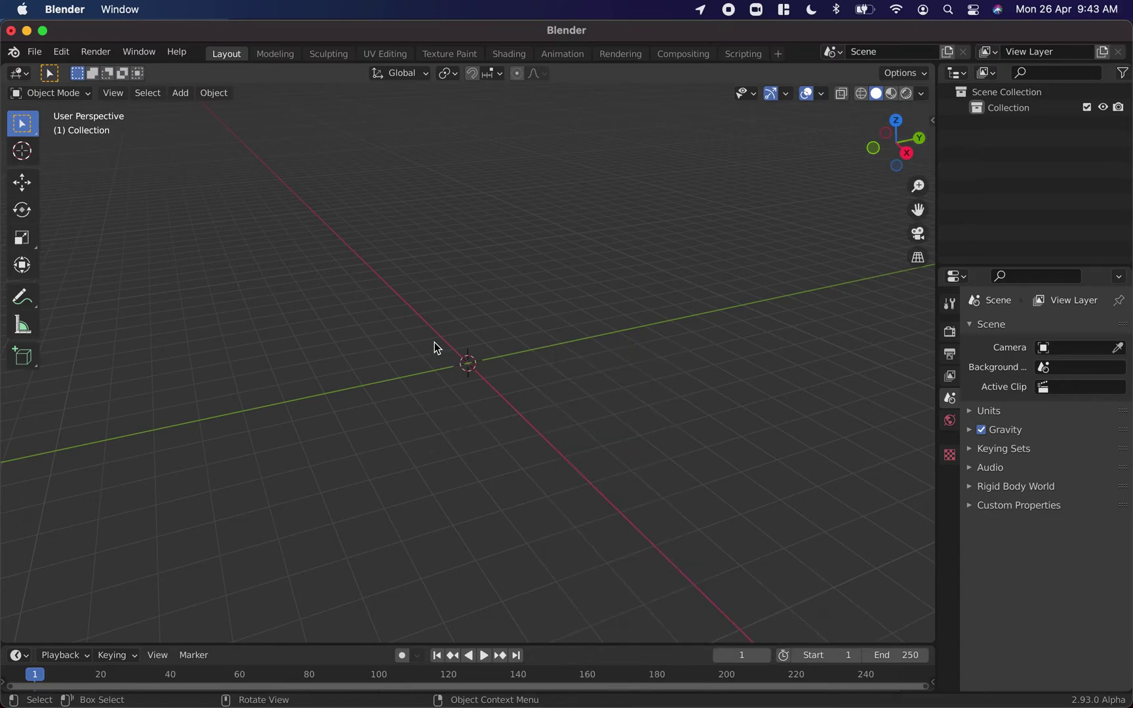
{"action": "key", "text": "shift+a"}
{"action": "mouse_move", "coordinate": [393, 363]}
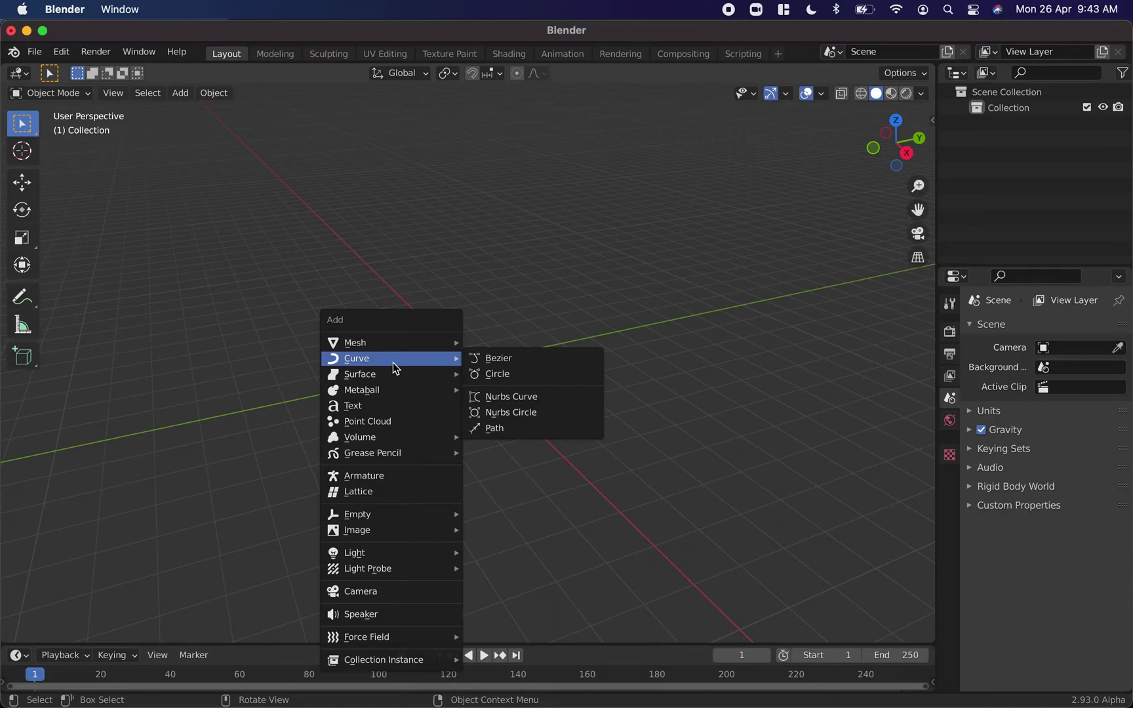
Step: Add a default Cube and a Cylinder mesh, both at the world origin
{"action": "left_click", "coordinate": [523, 367]}
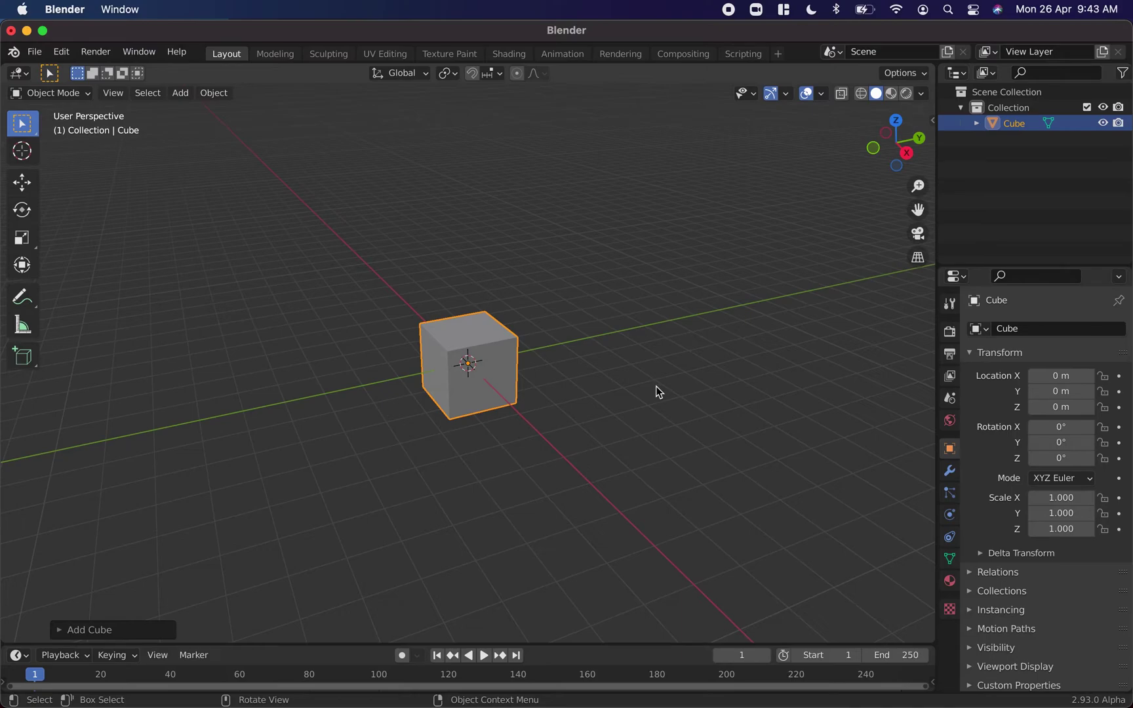
{"action": "left_click", "coordinate": [666, 355]}
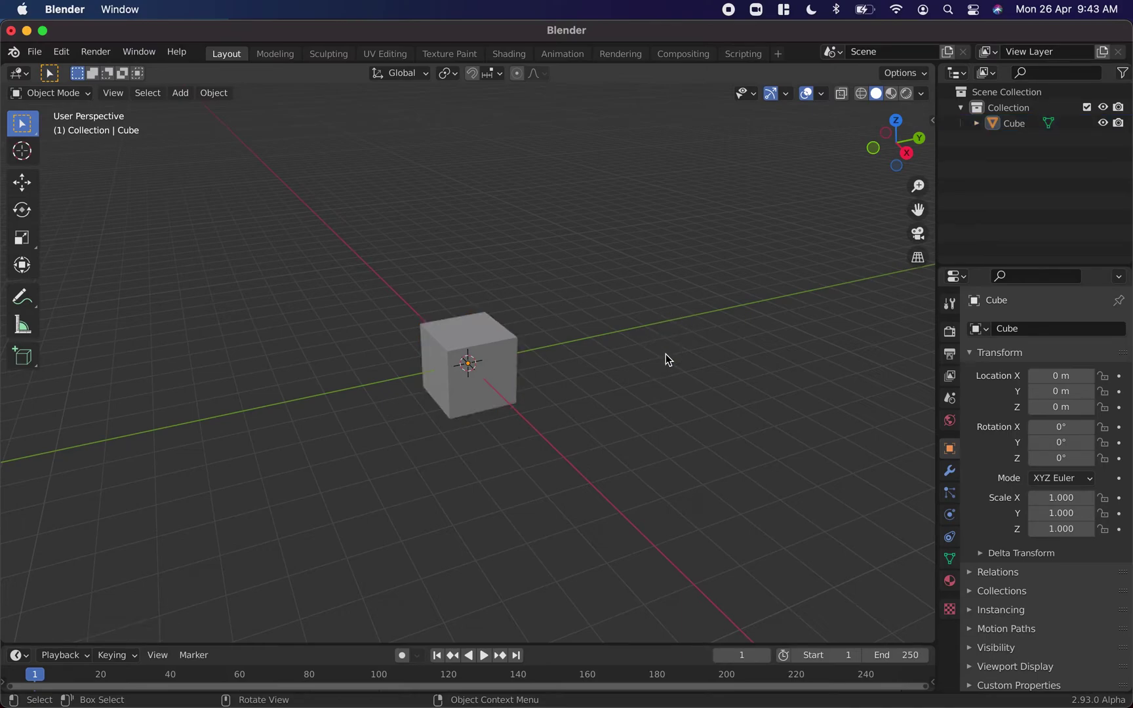
{"action": "key", "text": "shift+a"}
{"action": "mouse_move", "coordinate": [666, 354]}
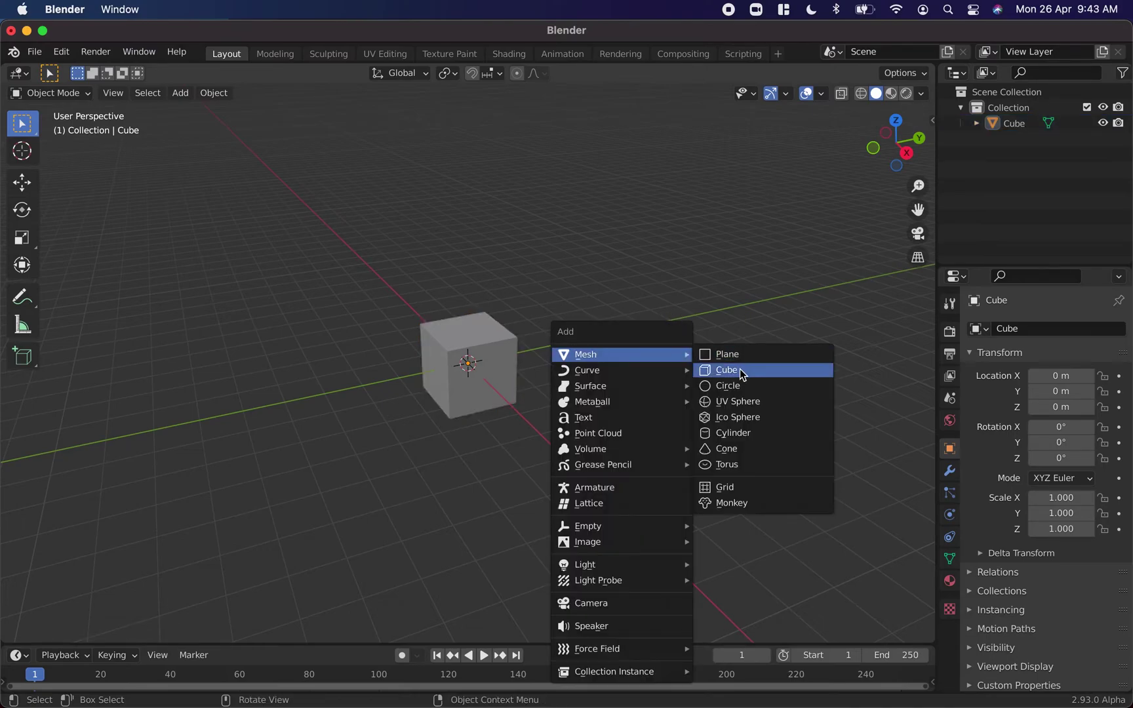
{"action": "left_click", "coordinate": [735, 432]}
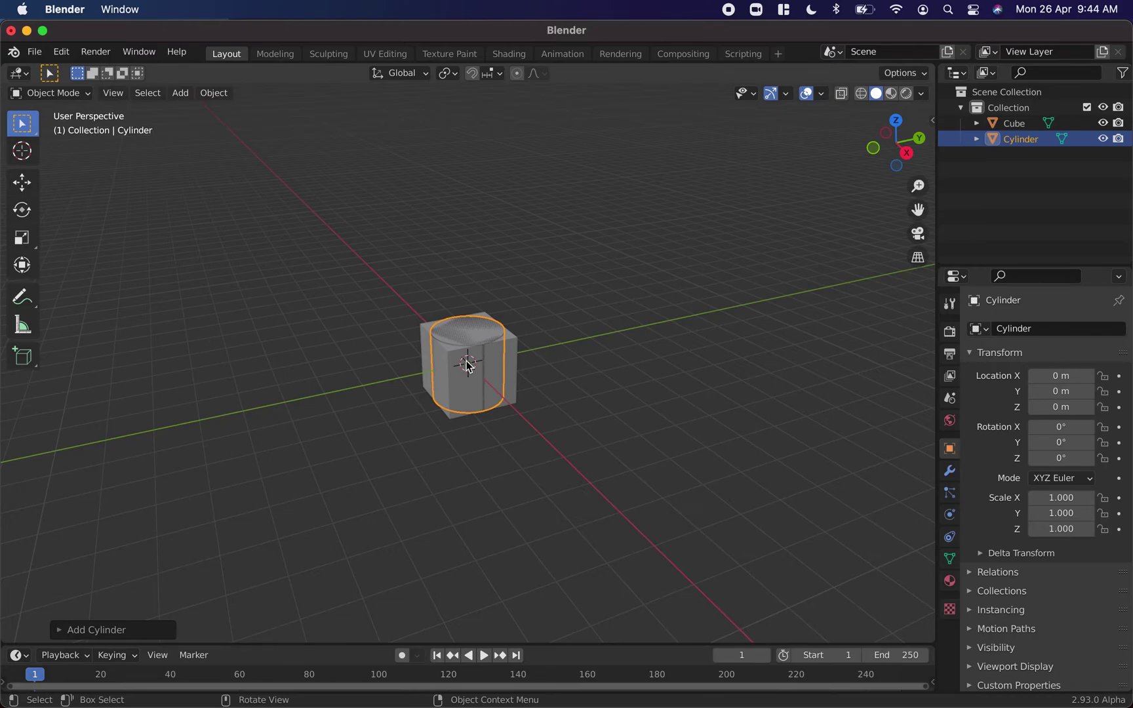
Step: Grab the cylinder and reposition it above the cube, near X -2.53, Y -0.73, Z 2.18 m
{"action": "key", "text": "g"}
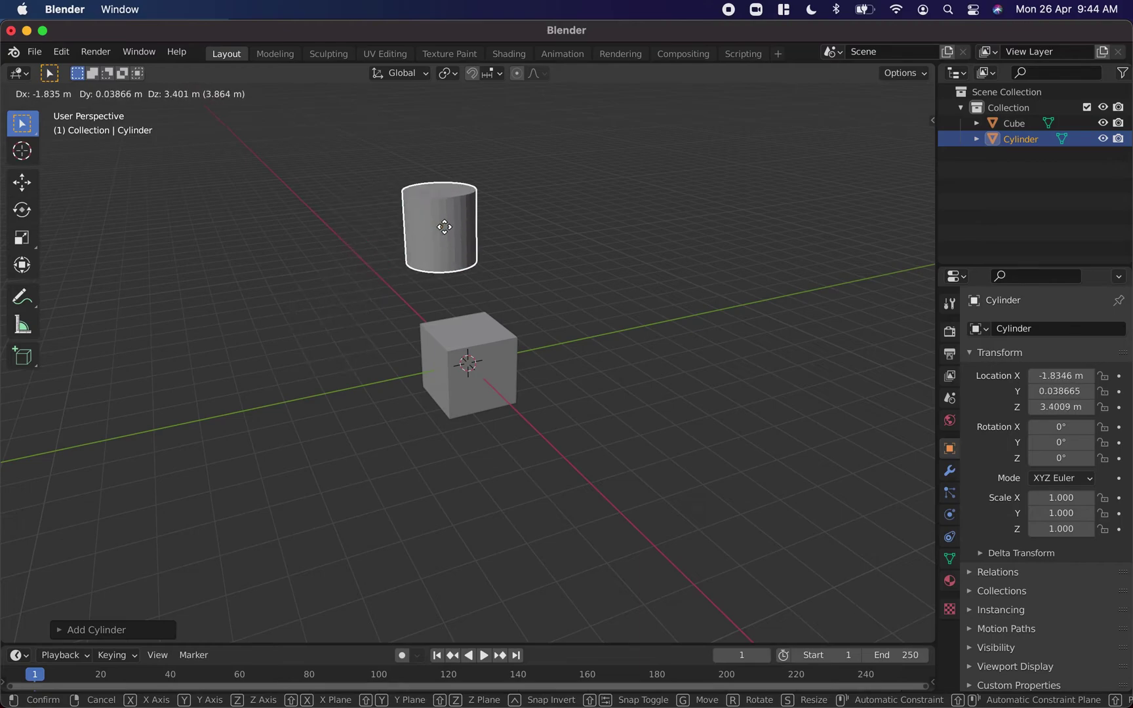
{"action": "left_click", "coordinate": [447, 233]}
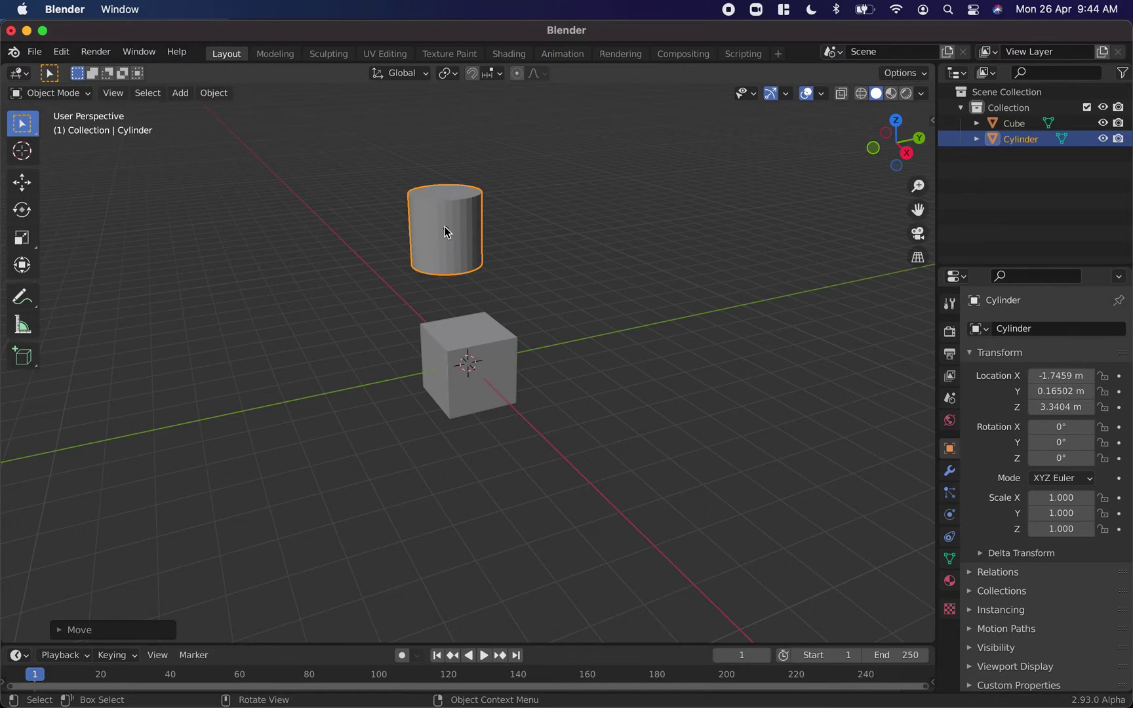
{"action": "scroll", "coordinate": [448, 233], "scroll_direction": "right", "scroll_amount": 10}
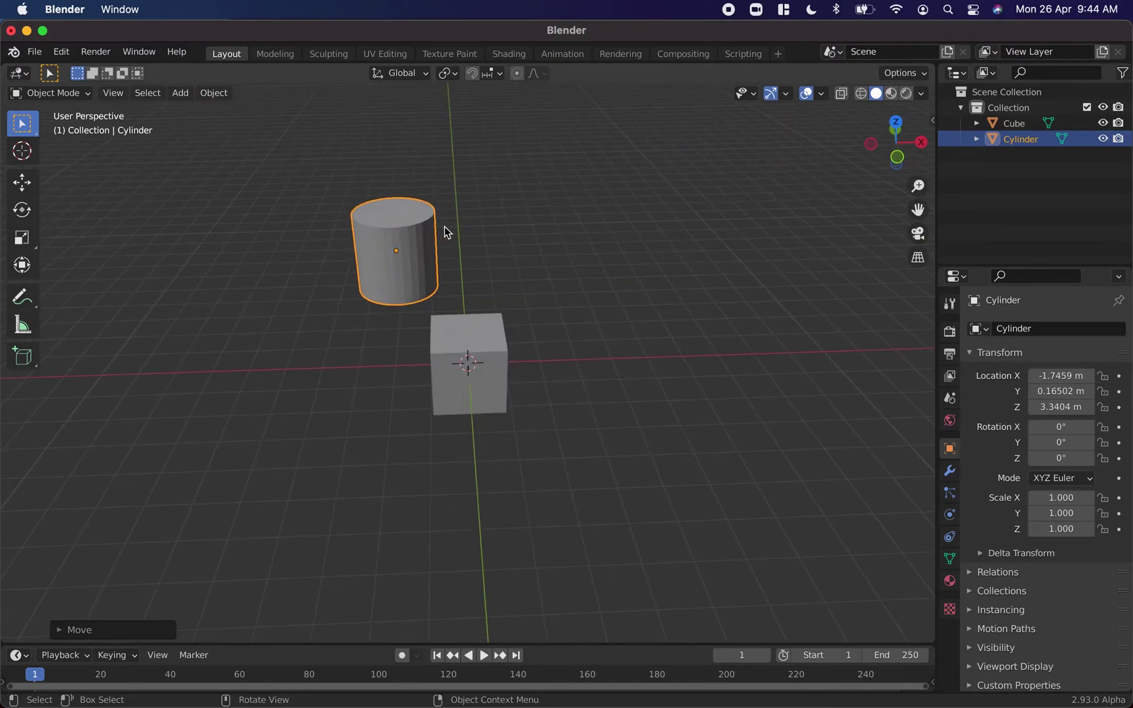
{"action": "key", "text": "g"}
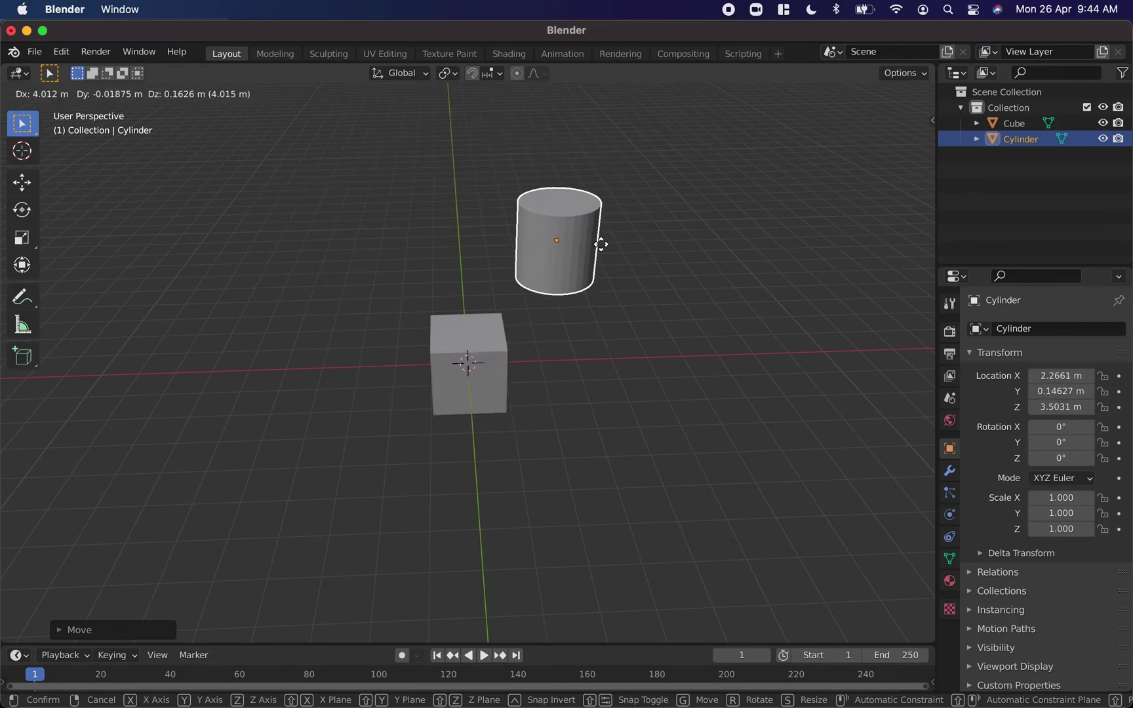
{"action": "left_click", "coordinate": [417, 240]}
{"action": "scroll", "coordinate": [417, 240], "scroll_direction": "right", "scroll_amount": 8}
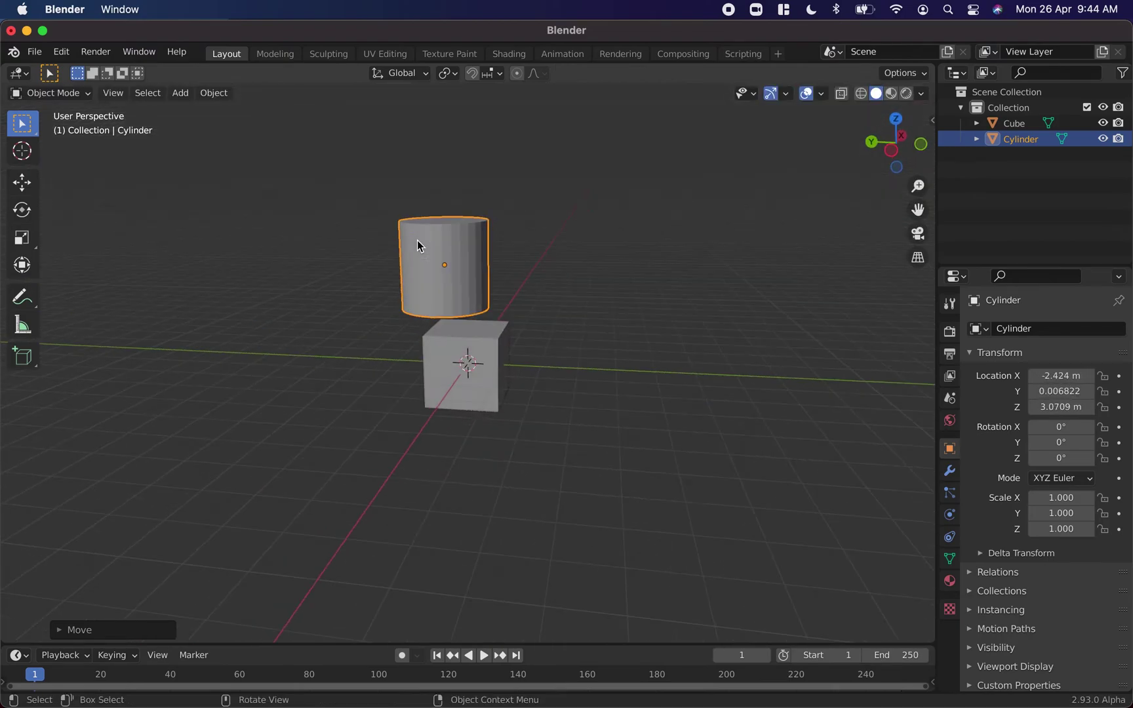
{"action": "scroll", "coordinate": [417, 240], "scroll_direction": "right", "scroll_amount": 2}
{"action": "key", "text": "g"}
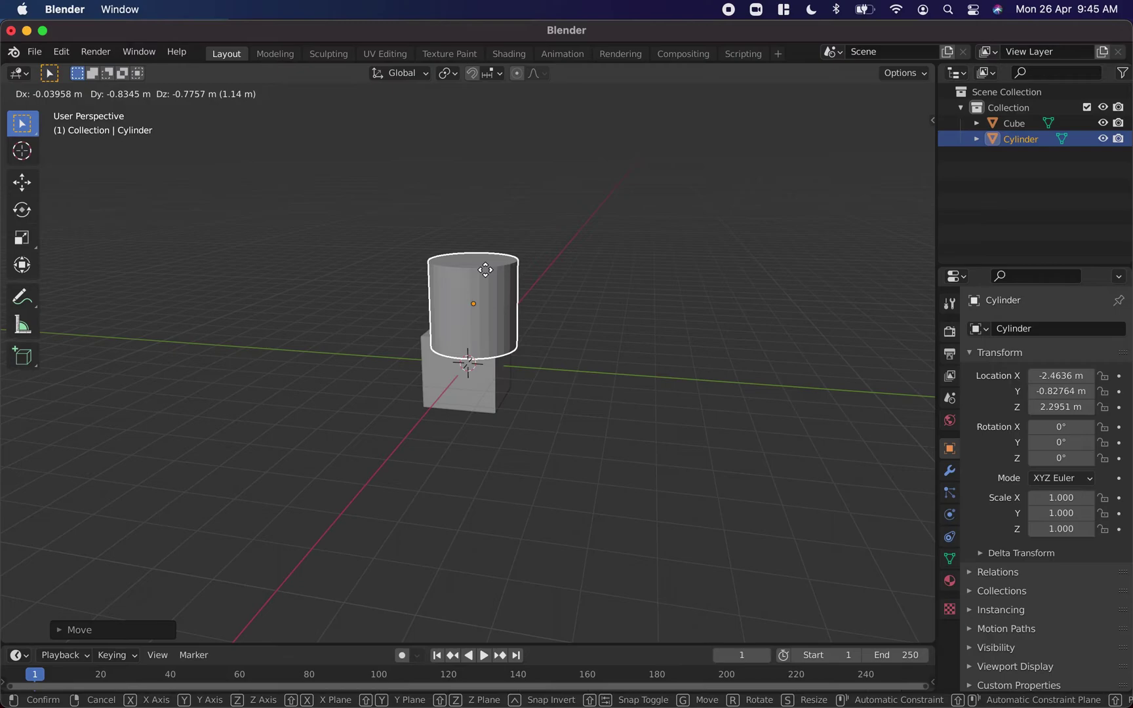
{"action": "left_click", "coordinate": [448, 280]}
{"action": "middle_click_drag", "start_coordinate": [448, 281], "coordinate": [451, 287]}
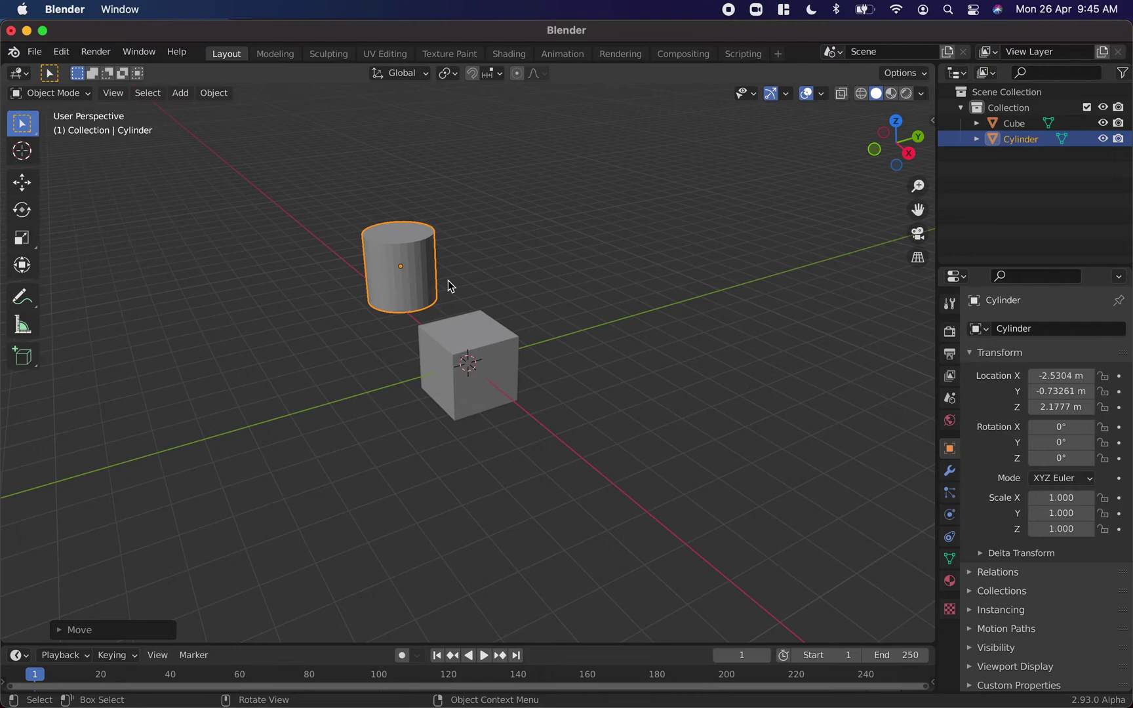
Step: Undo the cylinder's moves so its location reads 0 m on all axes
{"action": "key", "text": "ctrl+z"}
{"action": "key", "text": "ctrl+z"}
{"action": "key", "text": "ctrl+z"}
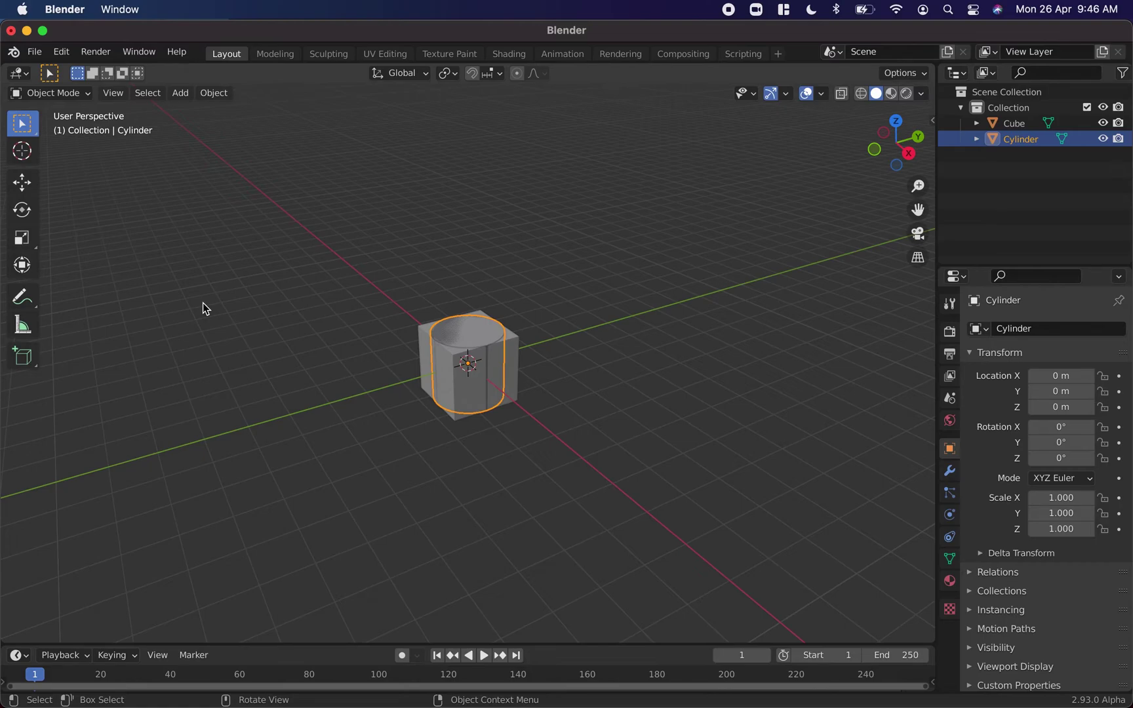
{"action": "key", "text": "g"}
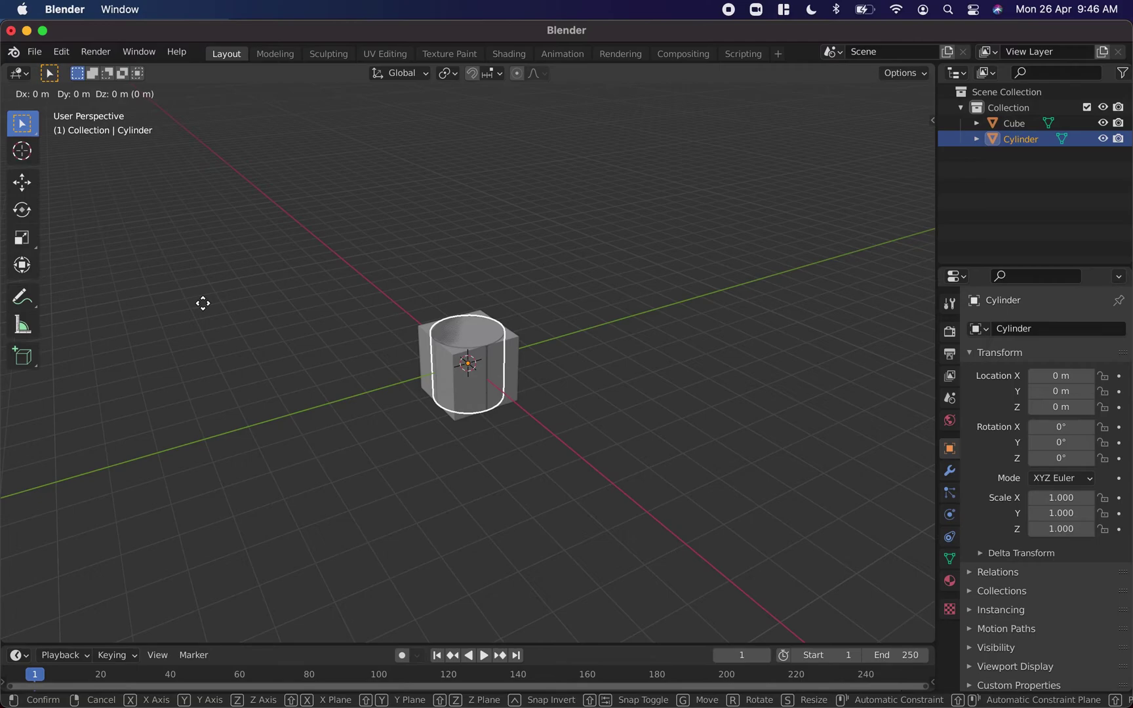
Step: Move the cylinder axis by axis to X 3.8287, Y -1.3049, Z 0.18922 m beside the cube
{"action": "key", "text": "x"}
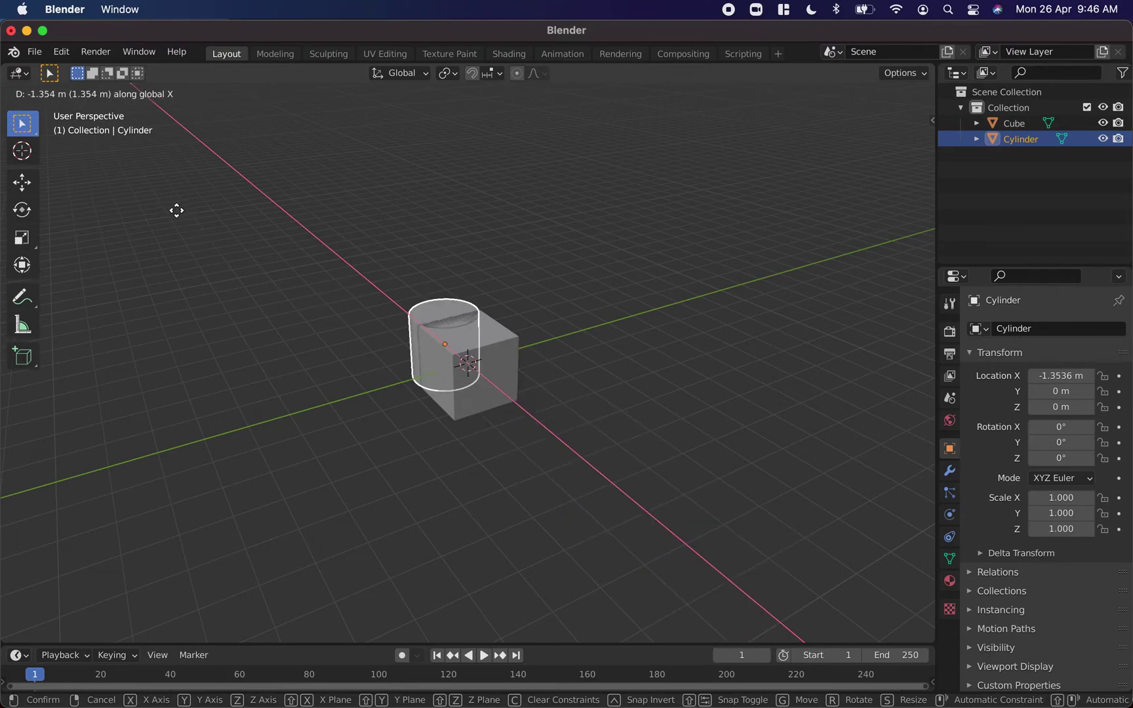
{"action": "left_click", "coordinate": [340, 306]}
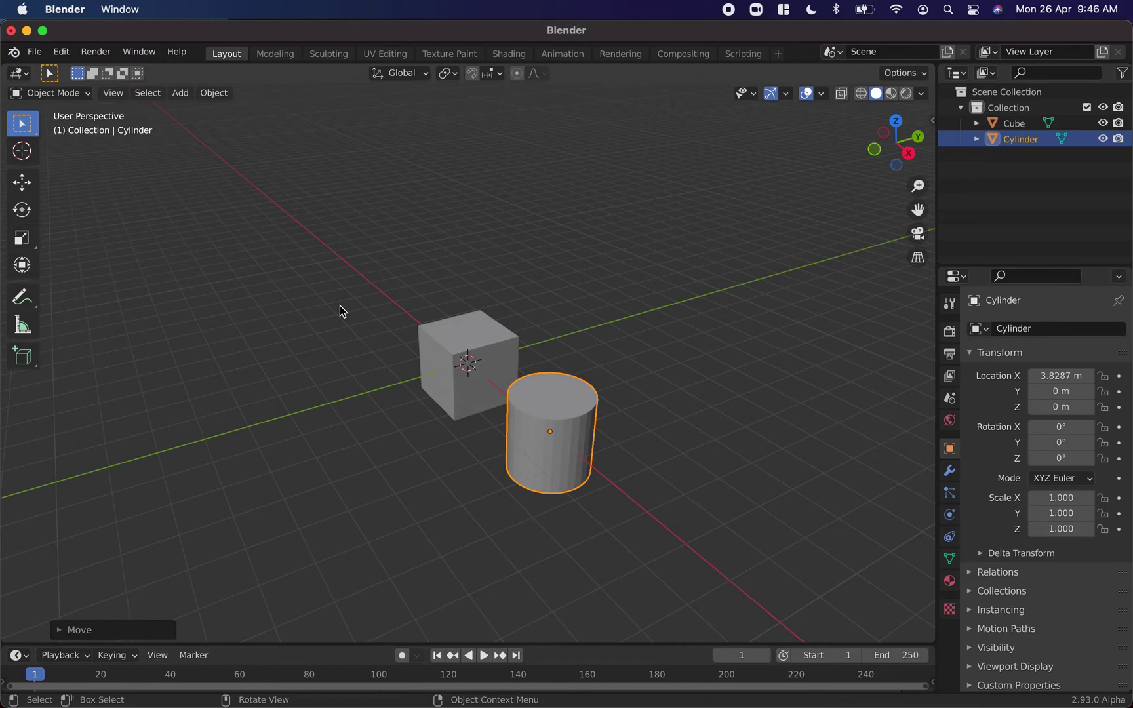
{"action": "key", "text": "g"}
{"action": "key", "text": "y"}
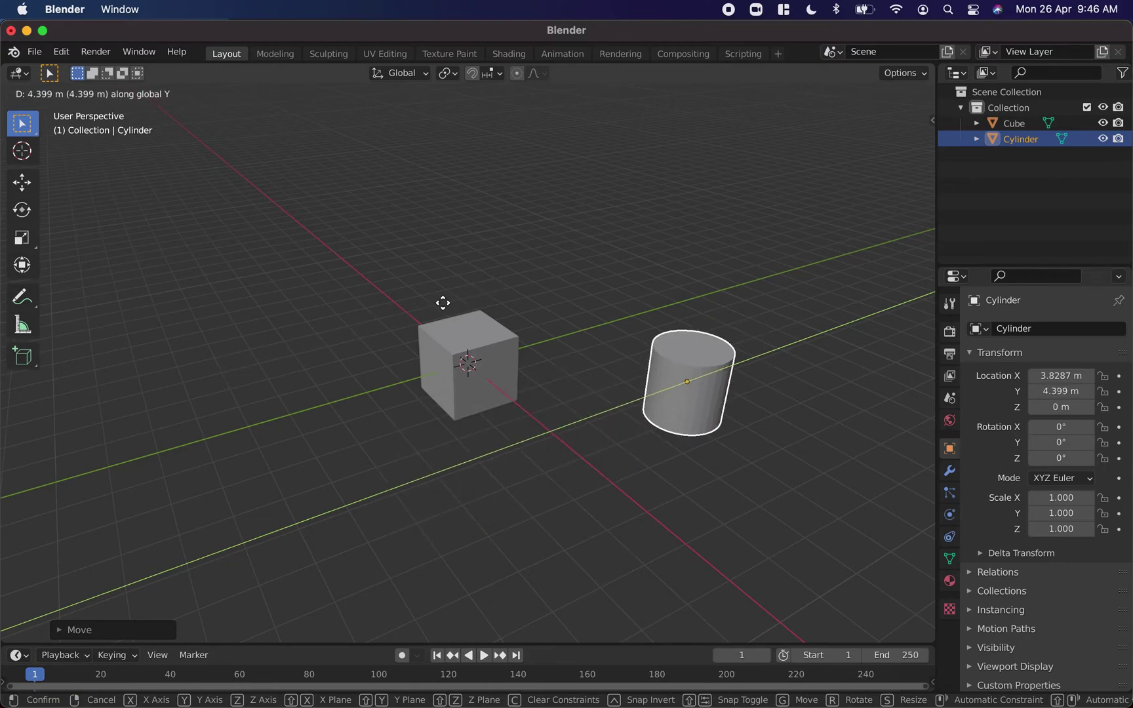
{"action": "left_click", "coordinate": [303, 349]}
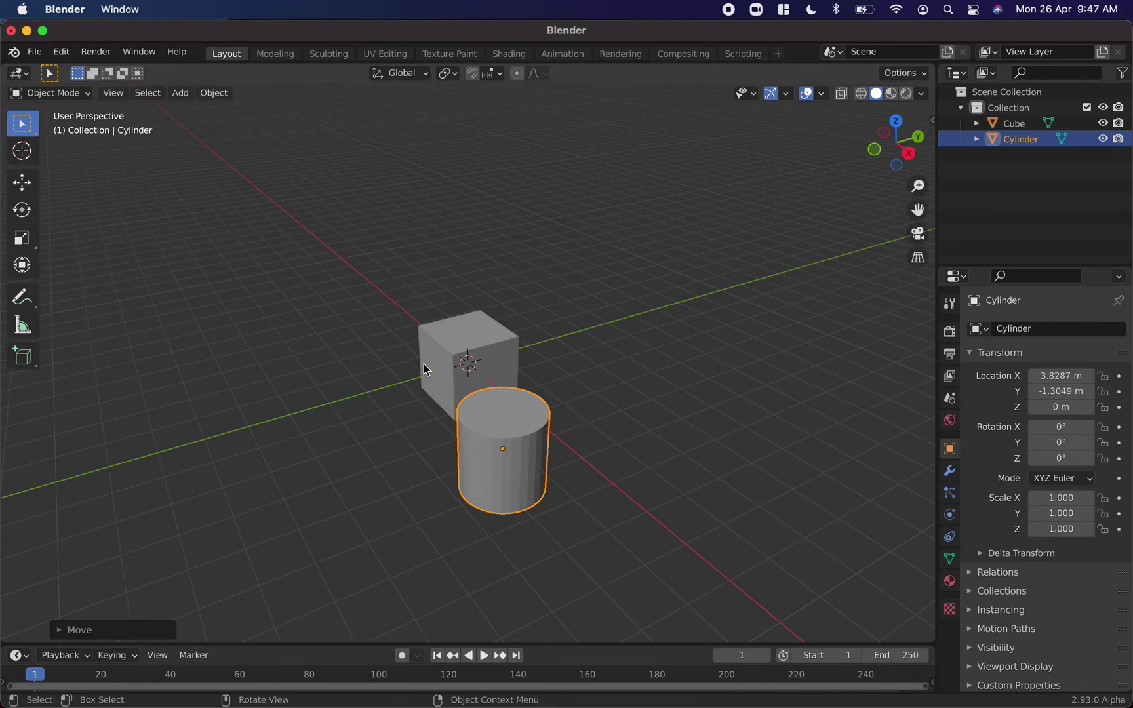
{"action": "key", "text": "g"}
{"action": "key", "text": "z"}
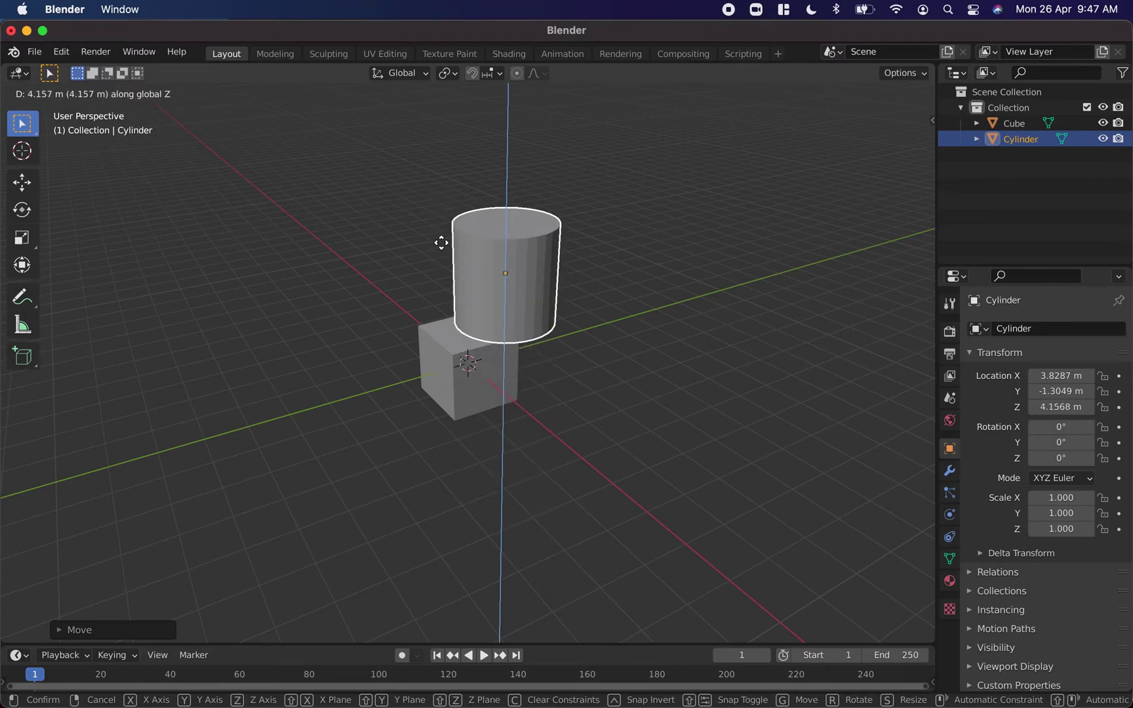
{"action": "left_click", "coordinate": [452, 359]}
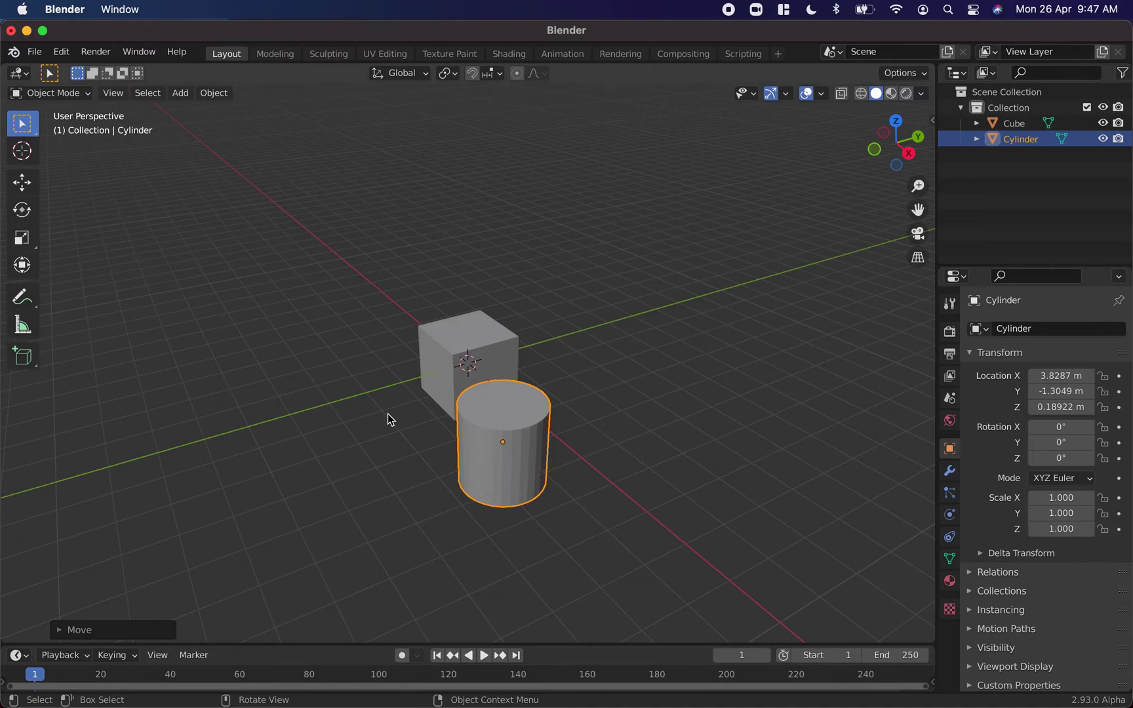
Step: Delete the cylinder and scale the cube uniformly to 1.948
{"action": "key", "text": "x"}
{"action": "left_click", "coordinate": [389, 415]}
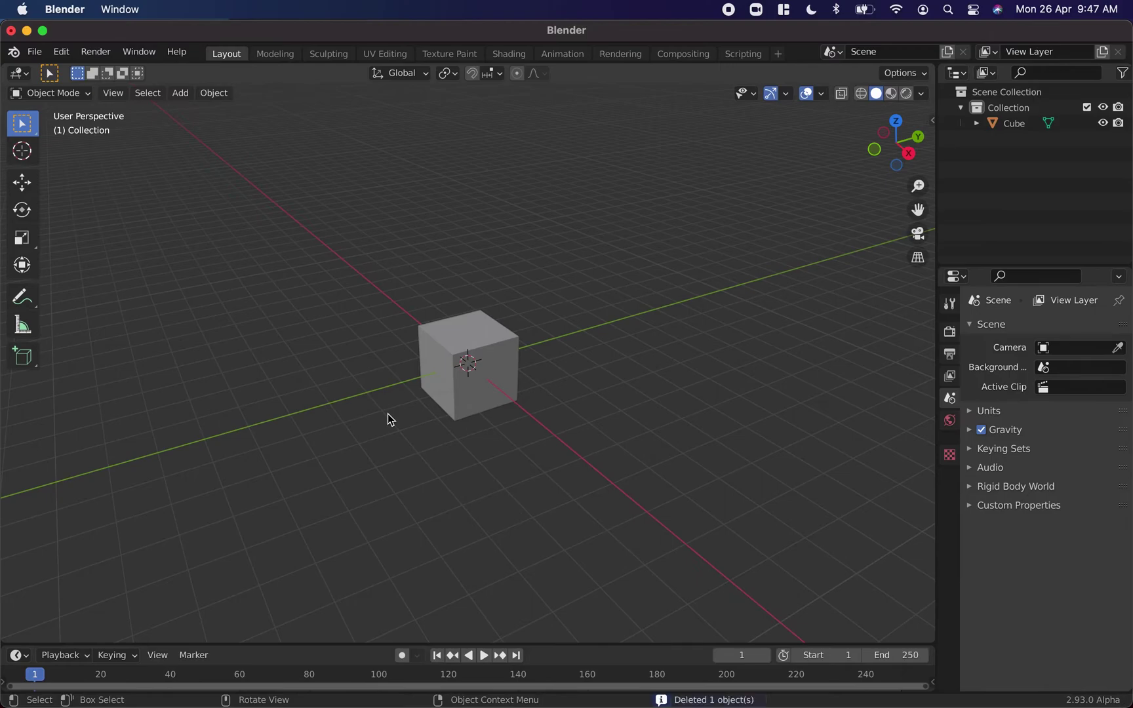
{"action": "left_click", "coordinate": [500, 360]}
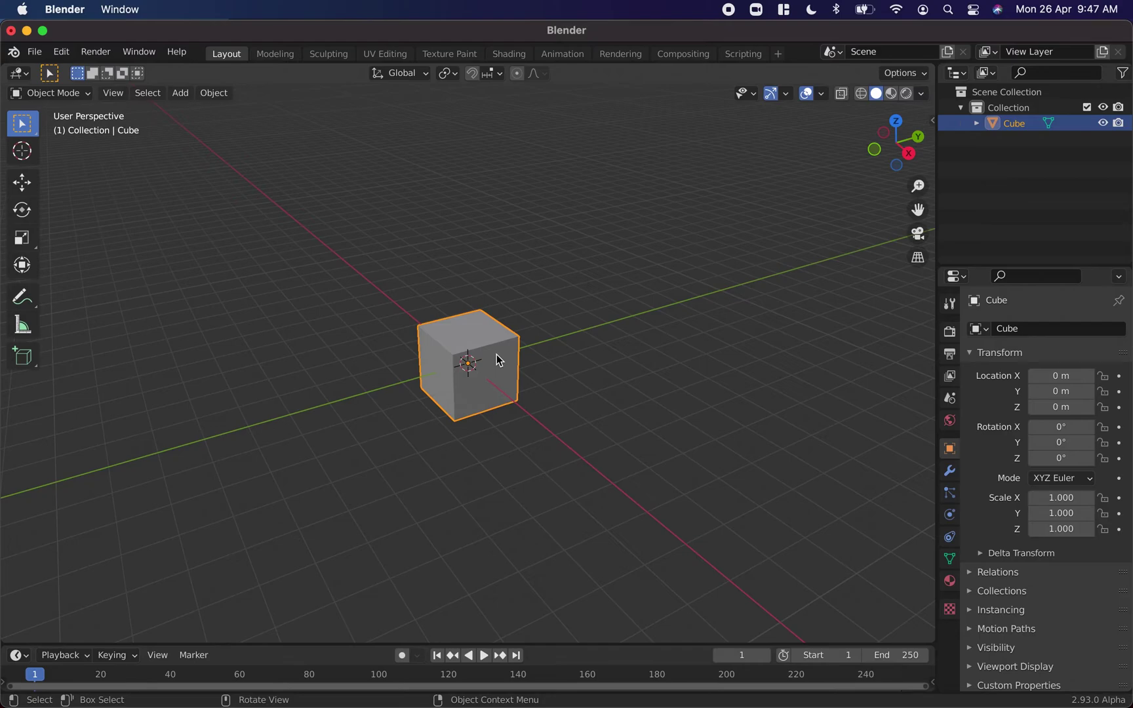
{"action": "key", "text": "s"}
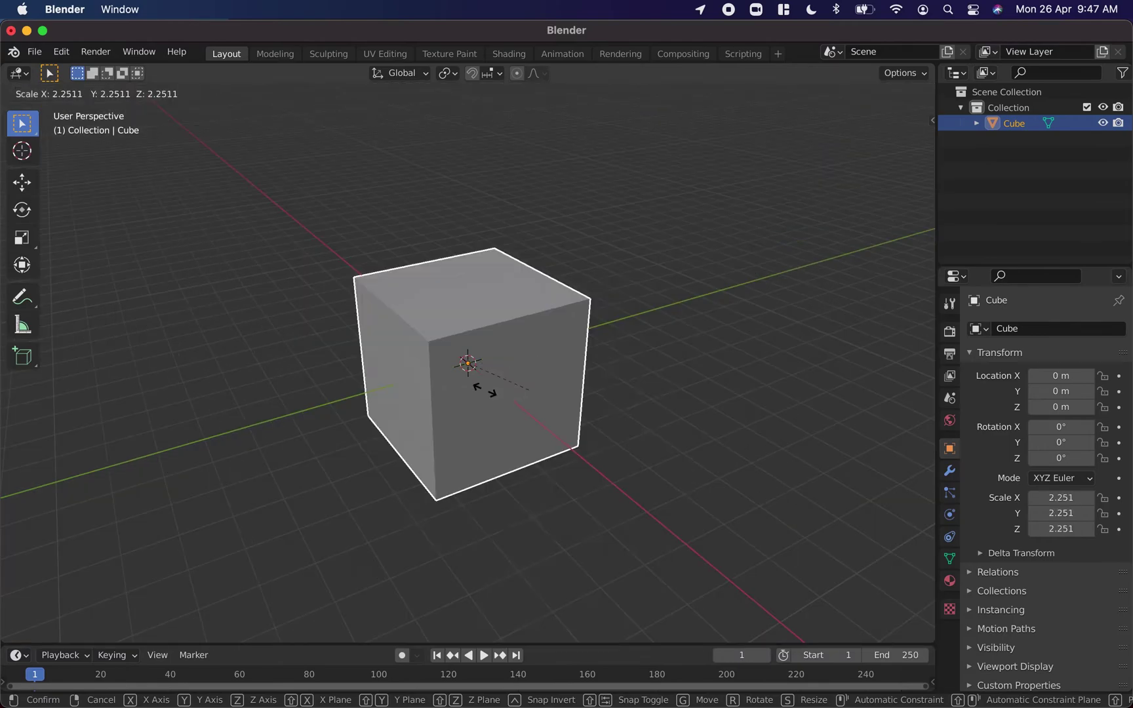
{"action": "left_click", "coordinate": [524, 379]}
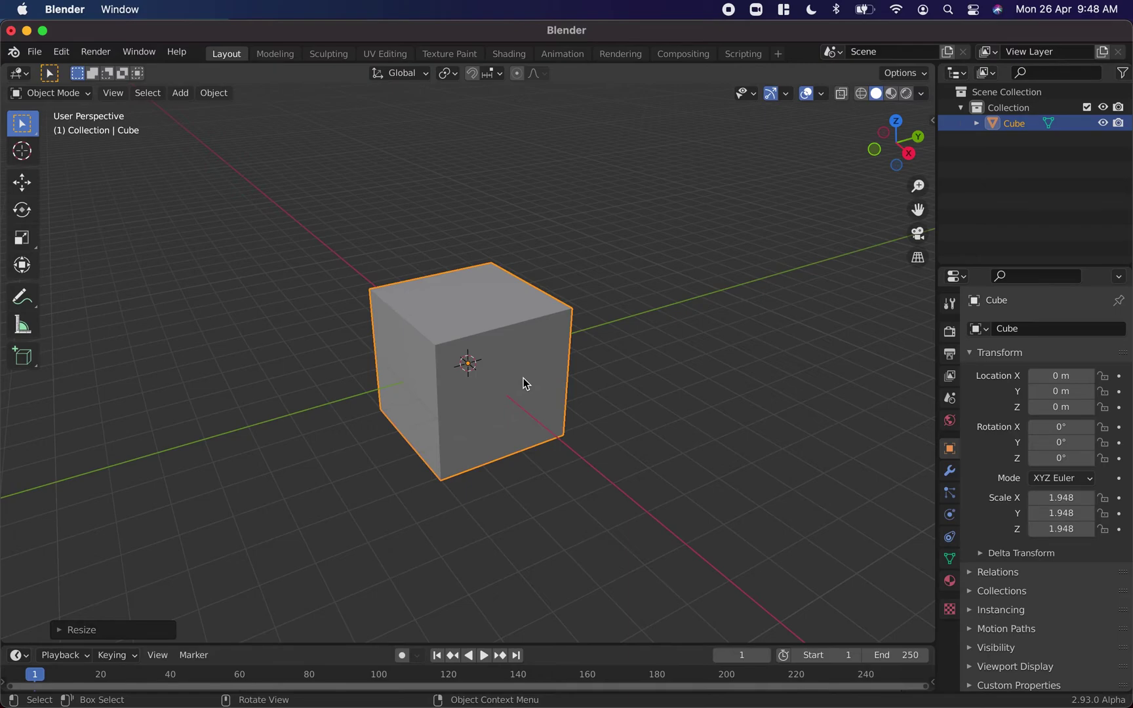
Step: Freely rotate the cube twice to about X 24.2°, Y -18.9°, Z 13.8°
{"action": "key", "text": "r"}
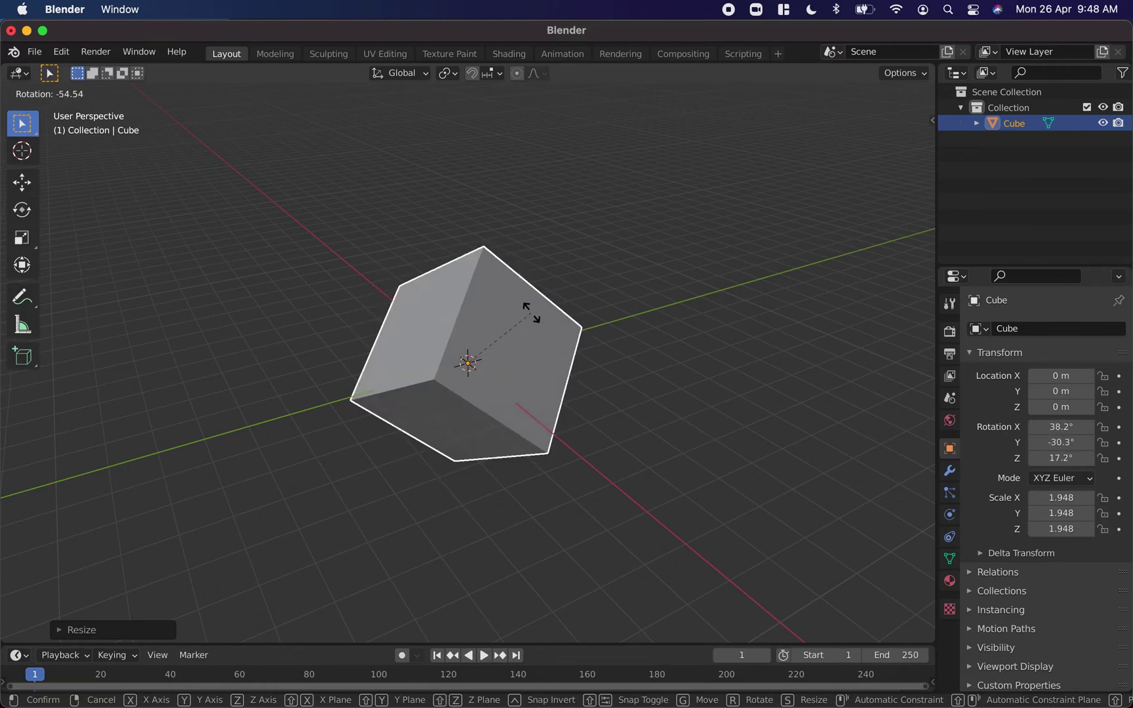
{"action": "left_click", "coordinate": [539, 337]}
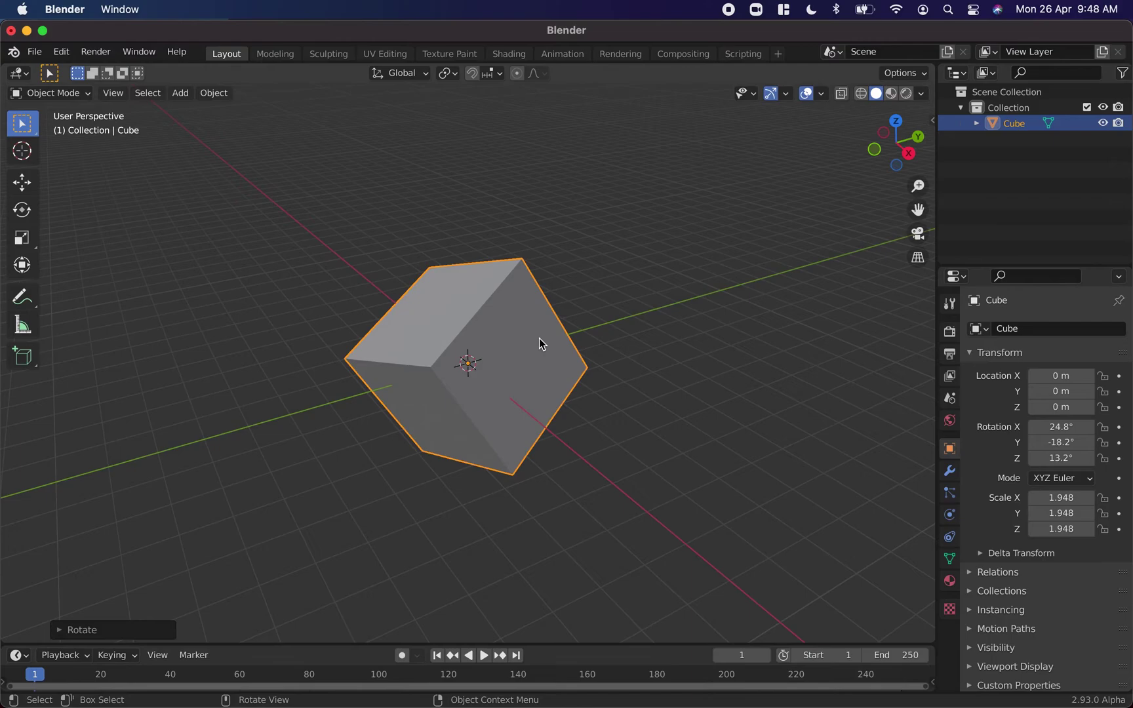
{"action": "scroll", "coordinate": [539, 337], "scroll_direction": "right", "scroll_amount": 5}
{"action": "scroll", "coordinate": [539, 337], "scroll_direction": "right", "scroll_amount": 4}
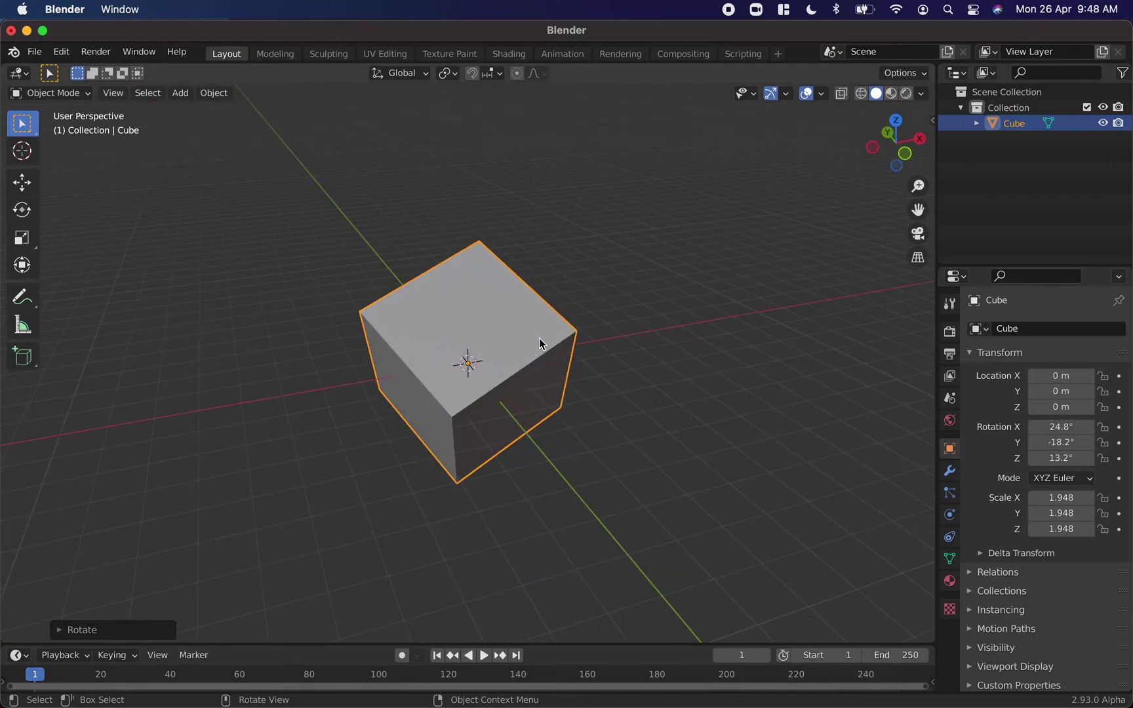
{"action": "key", "text": "r"}
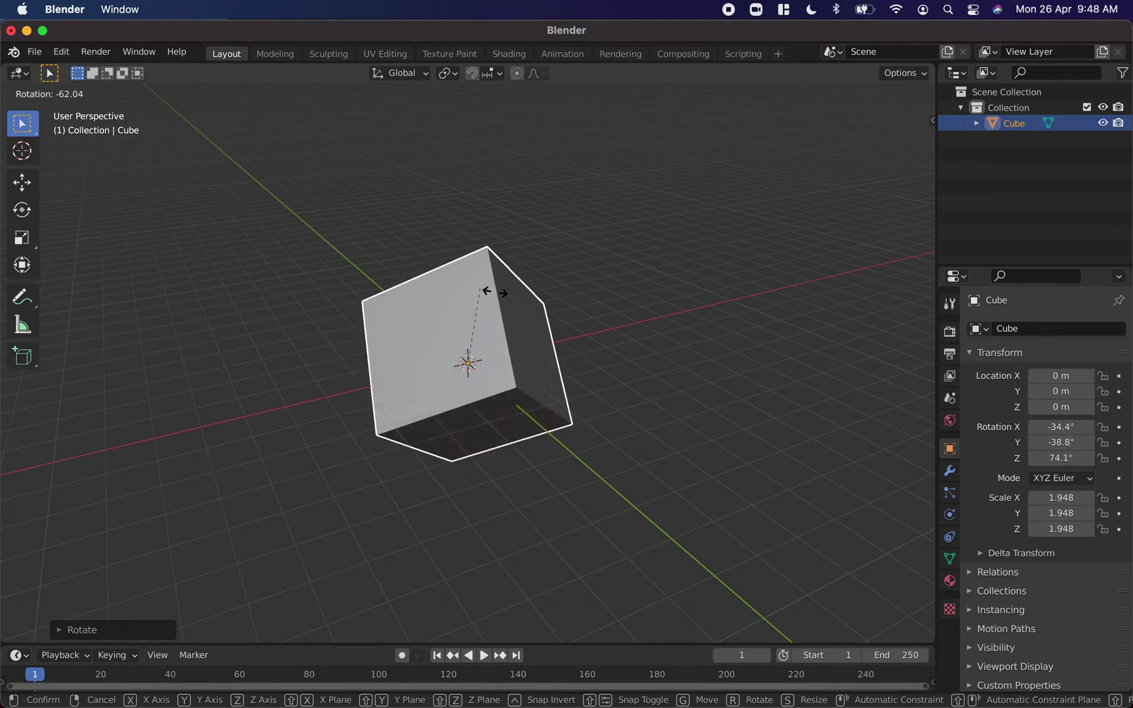
{"action": "left_click", "coordinate": [549, 335]}
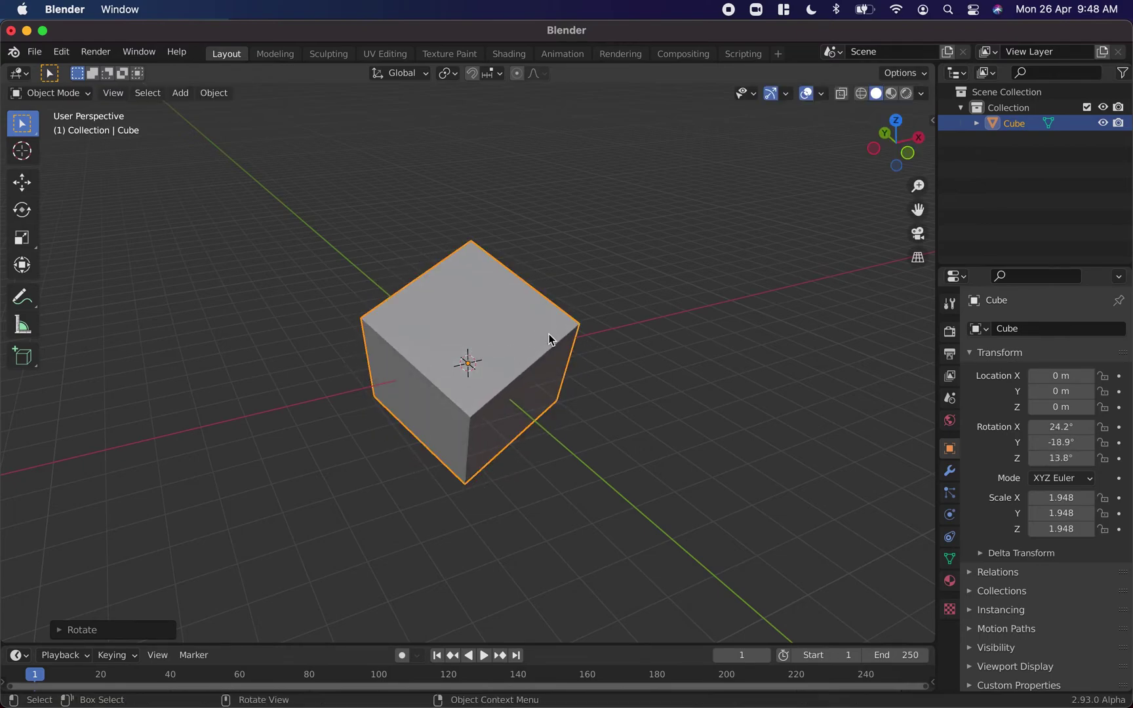
Step: Undo the free rotations so the cube's rotation returns to zero
{"action": "scroll", "coordinate": [550, 336], "scroll_direction": "left", "scroll_amount": 10}
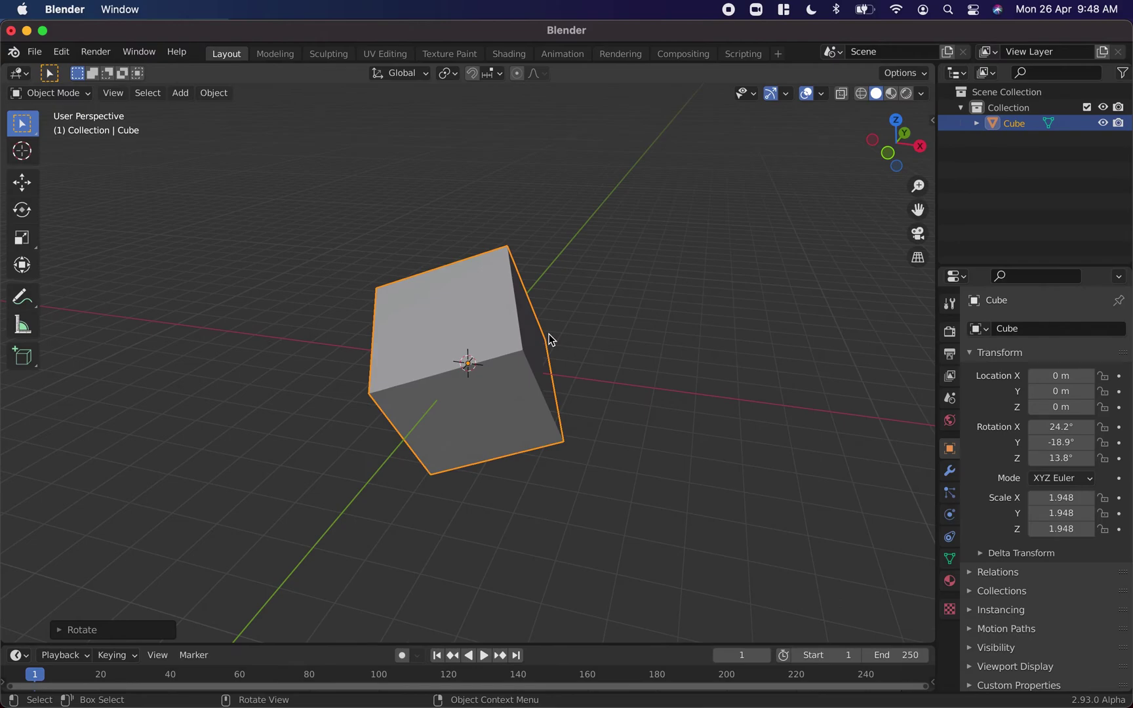
{"action": "scroll", "coordinate": [549, 334], "scroll_direction": "left", "scroll_amount": 5}
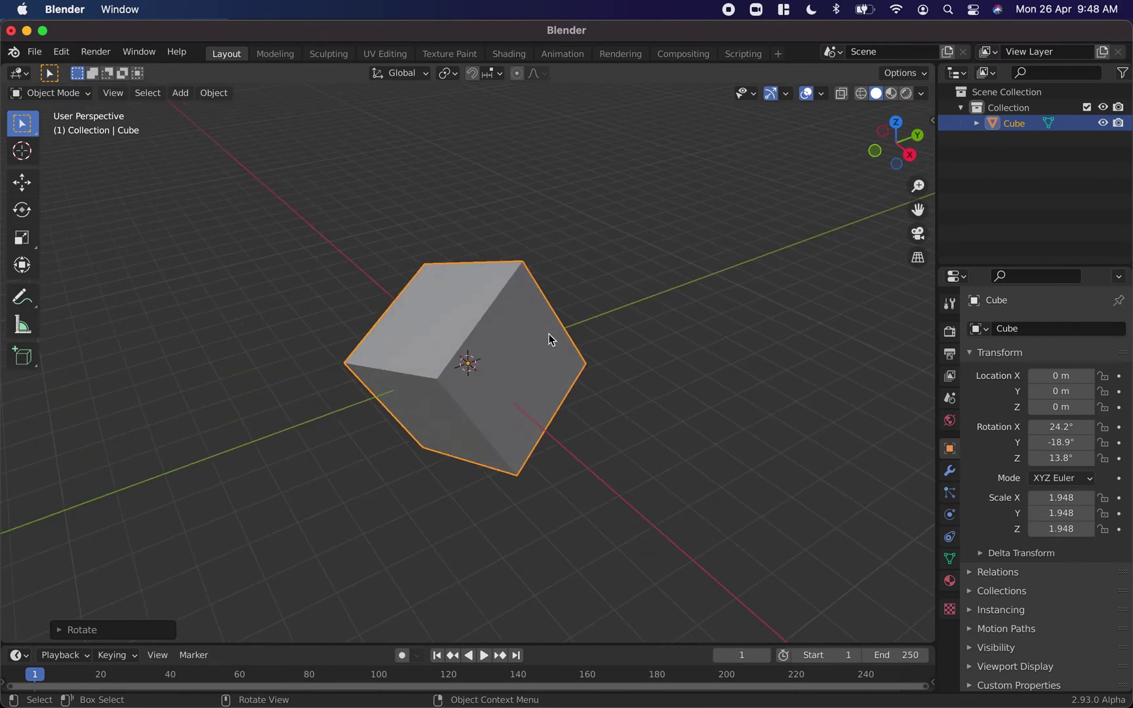
{"action": "key", "text": "ctrl+z"}
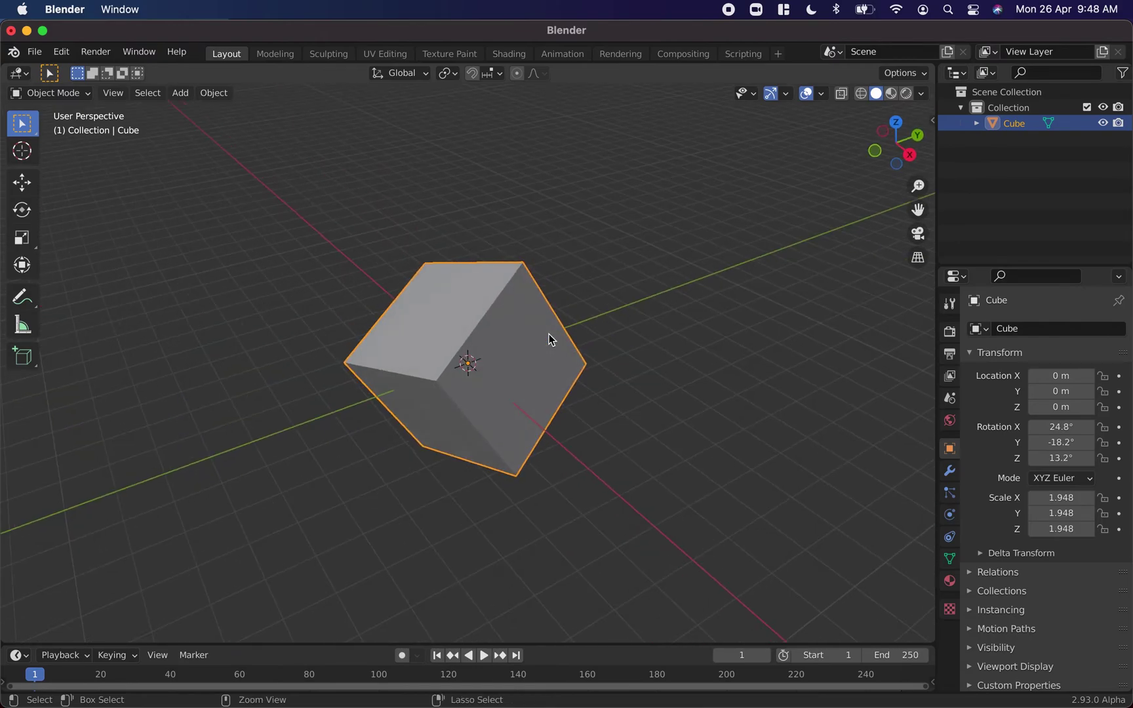
{"action": "key", "text": "ctrl+z"}
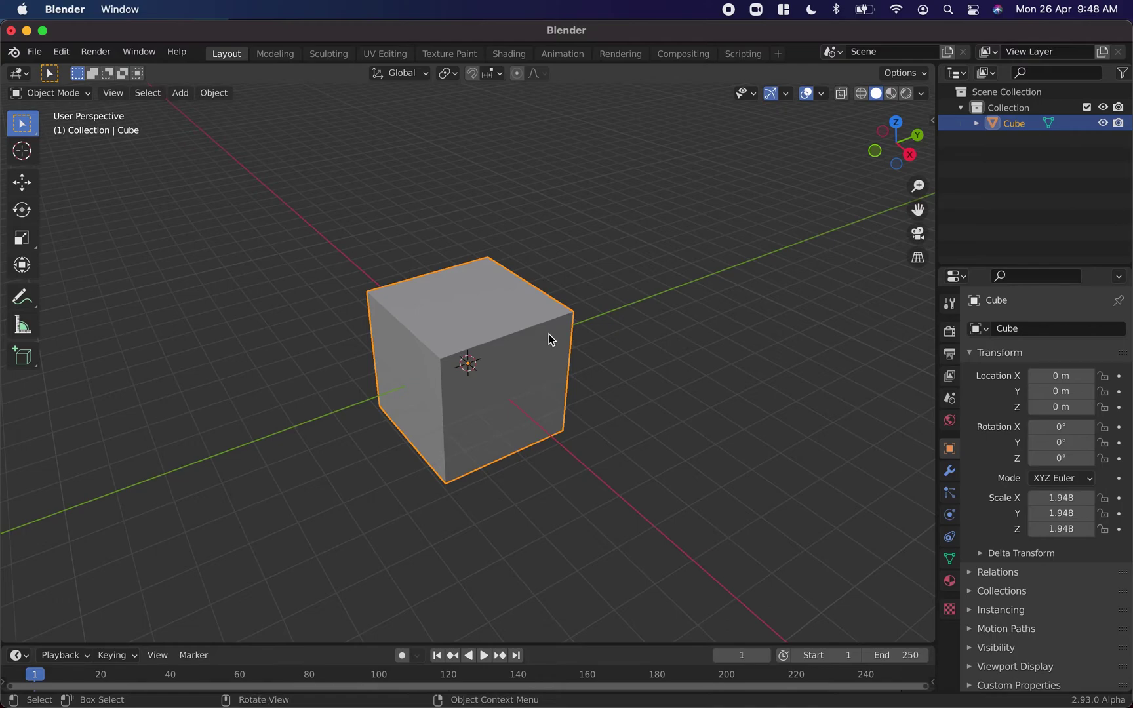
Step: Rotate the cube about X, Y and Z to 50.3°, -114° and -10.4°
{"action": "key", "text": "r"}
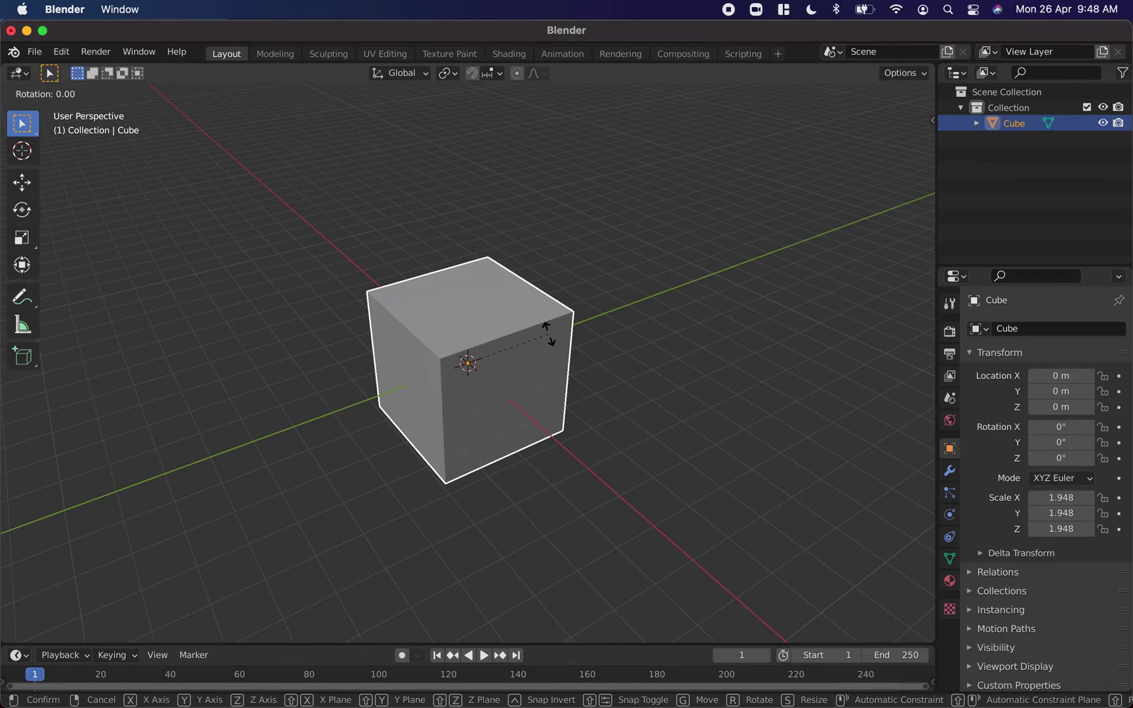
{"action": "key", "text": "x"}
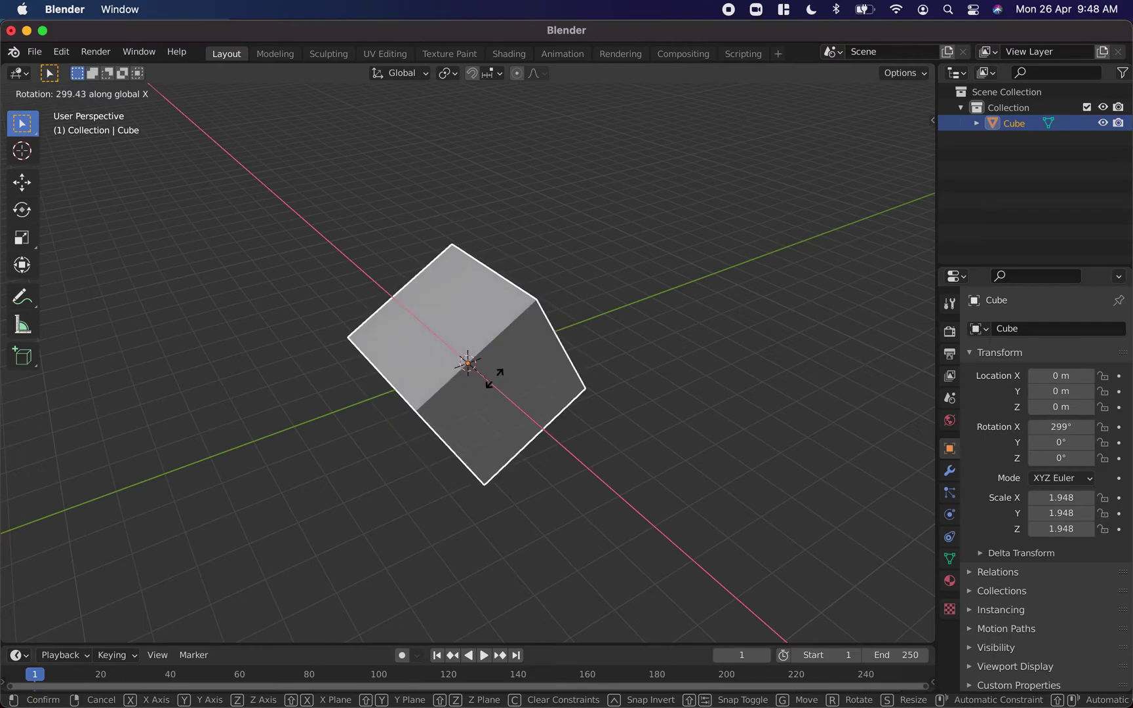
{"action": "left_click", "coordinate": [491, 315]}
{"action": "key", "text": "r"}
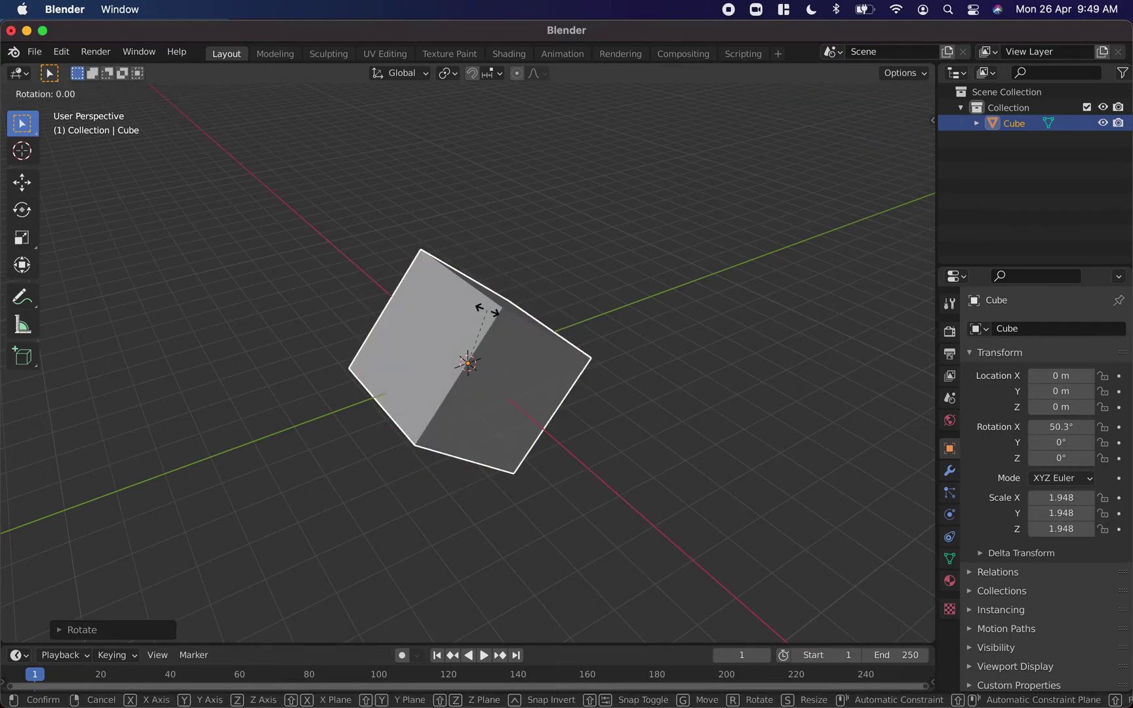
{"action": "key", "text": "y"}
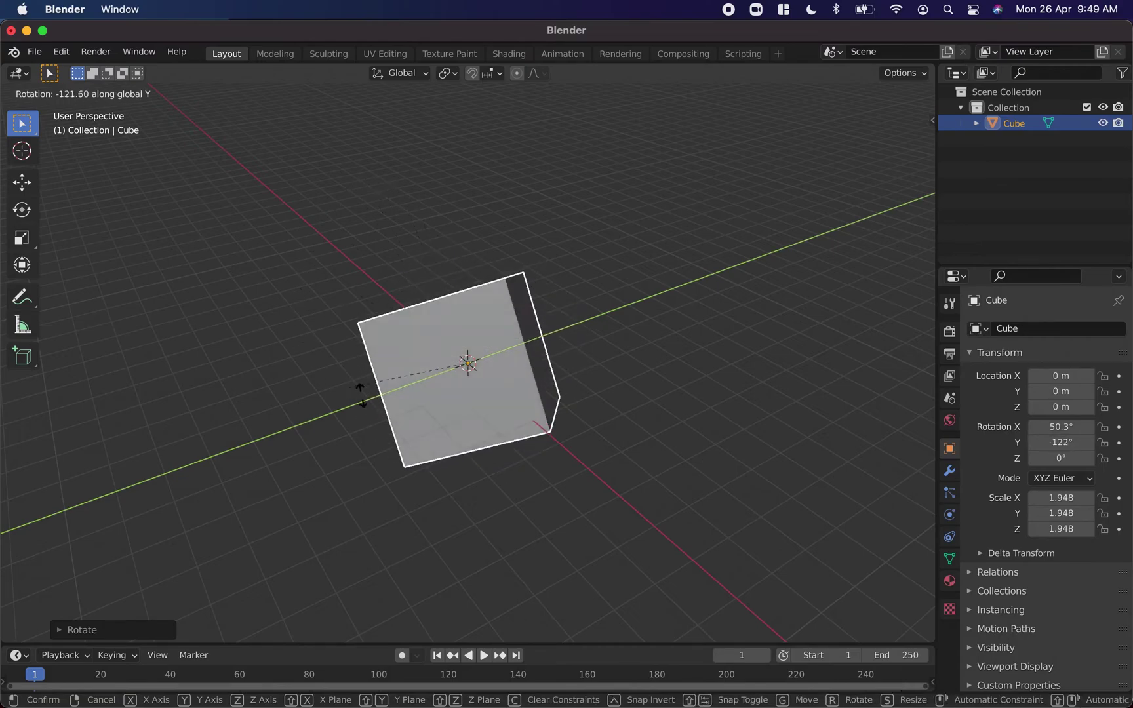
{"action": "left_click", "coordinate": [458, 370]}
{"action": "key", "text": "r"}
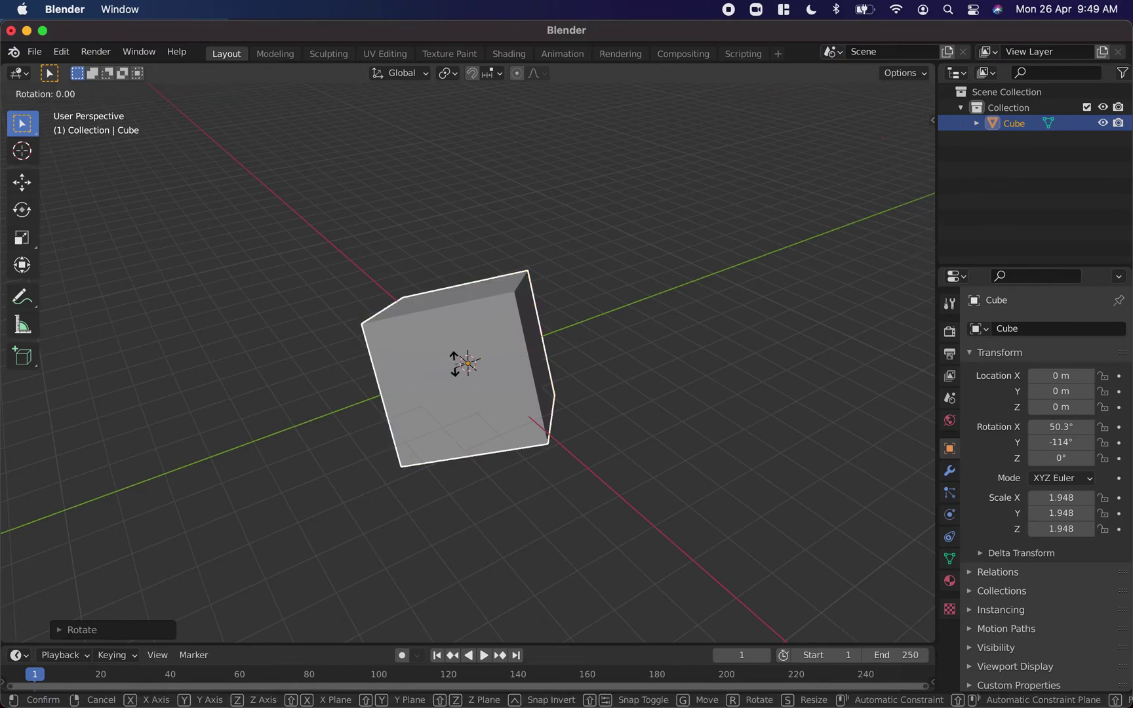
{"action": "key", "text": "z"}
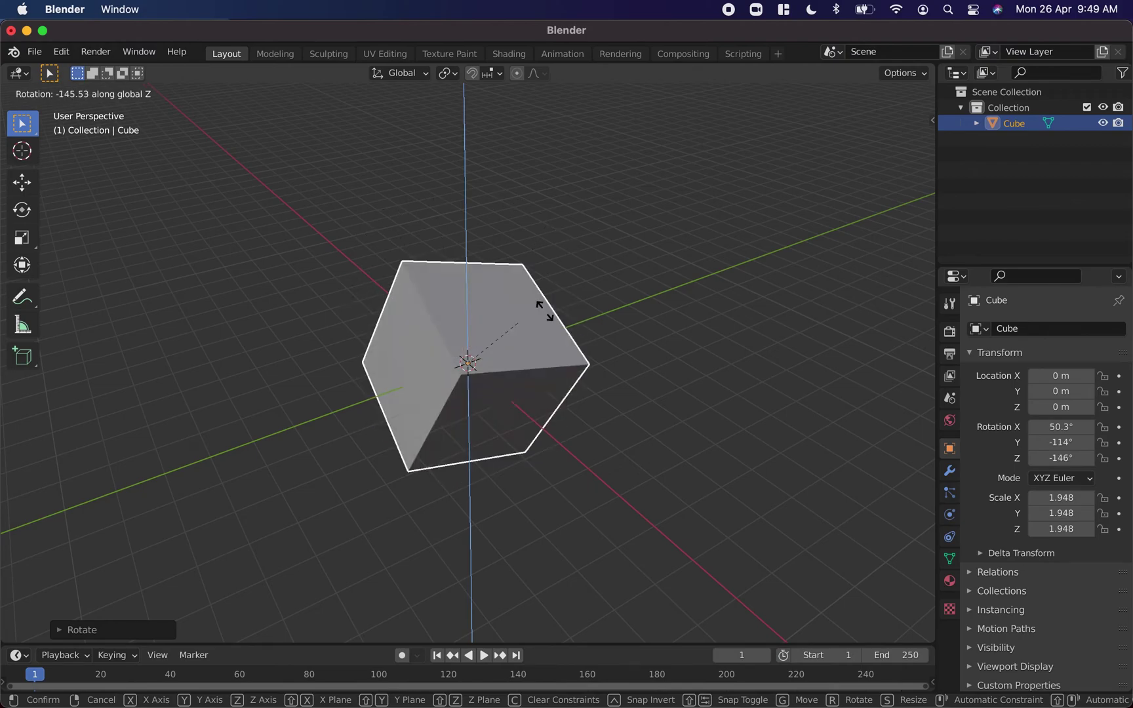
{"action": "left_click", "coordinate": [390, 354]}
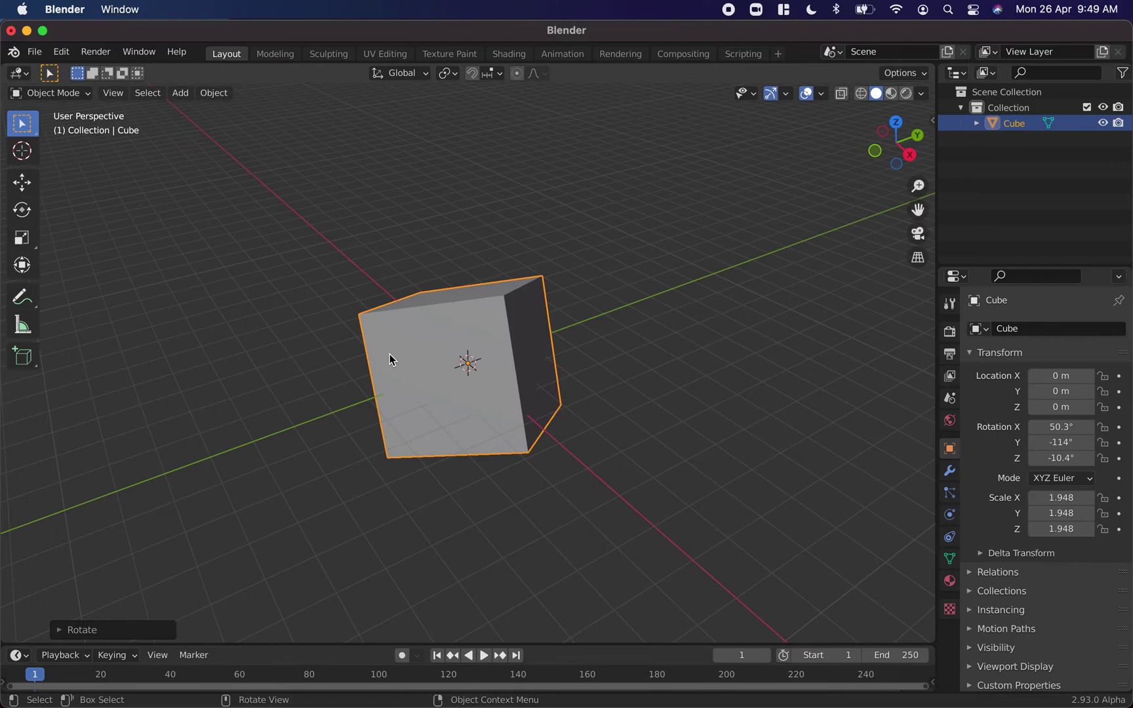
Step: Clear the cube's rotation and stretch it along Y to a scale of 5.090
{"action": "key", "text": "ctrl+z"}
{"action": "key", "text": "ctrl+z"}
{"action": "key", "text": "ctrl+z"}
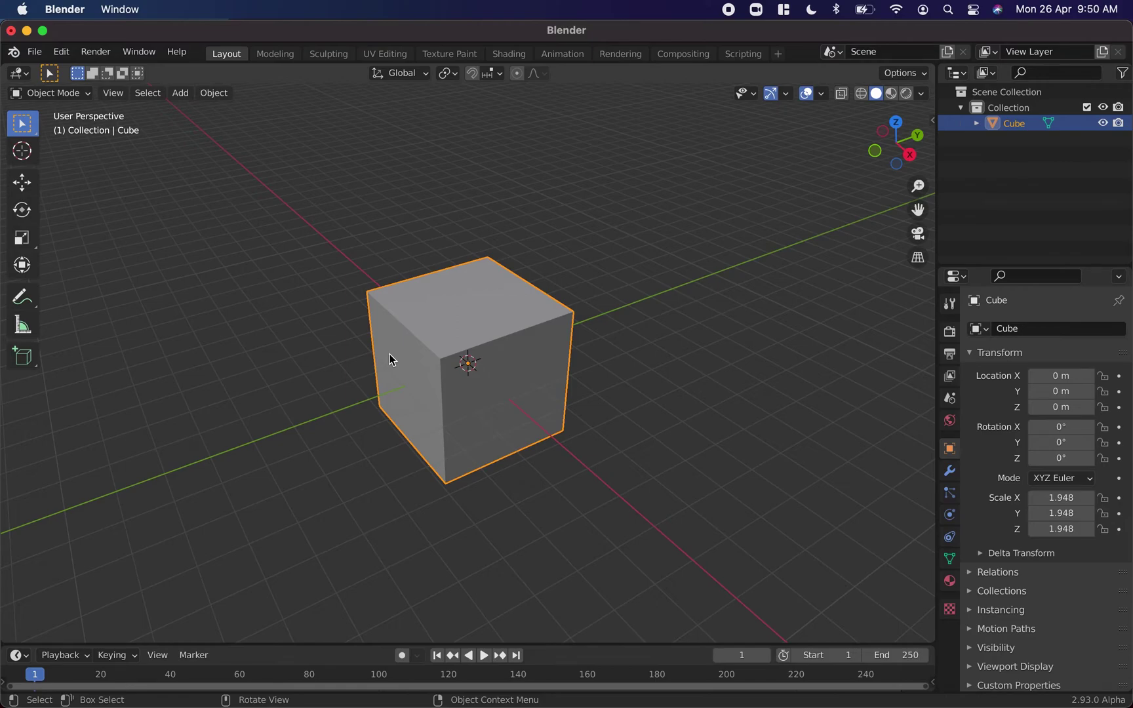
{"action": "key", "text": "s"}
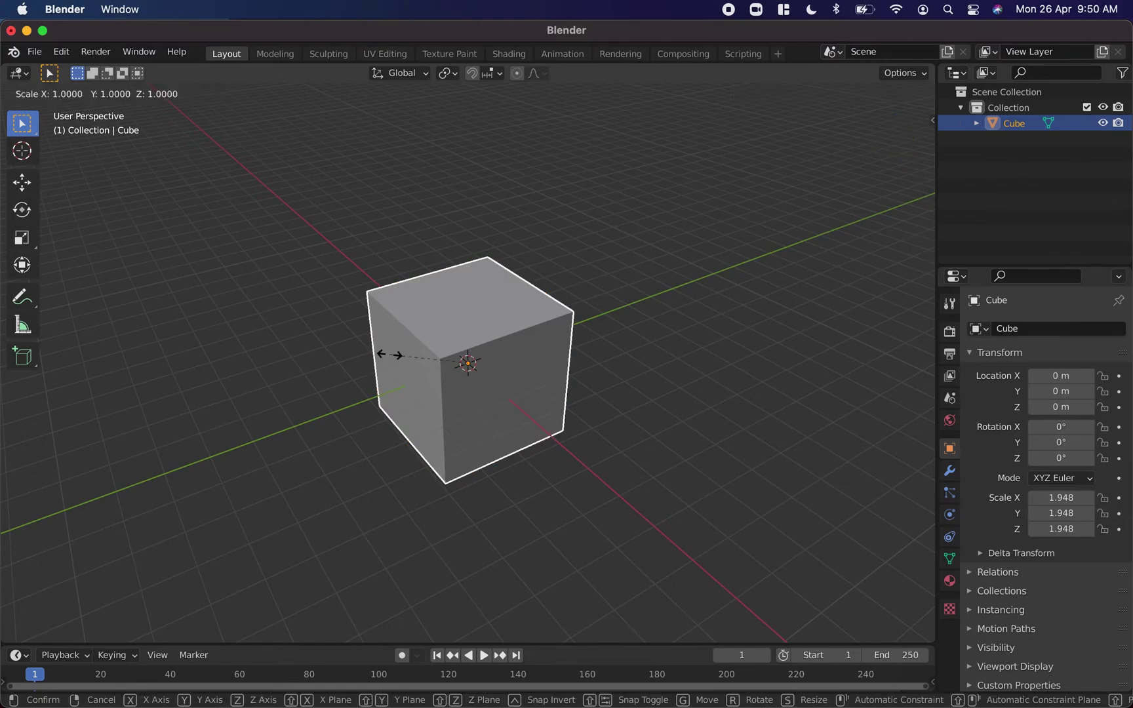
{"action": "key", "text": "y"}
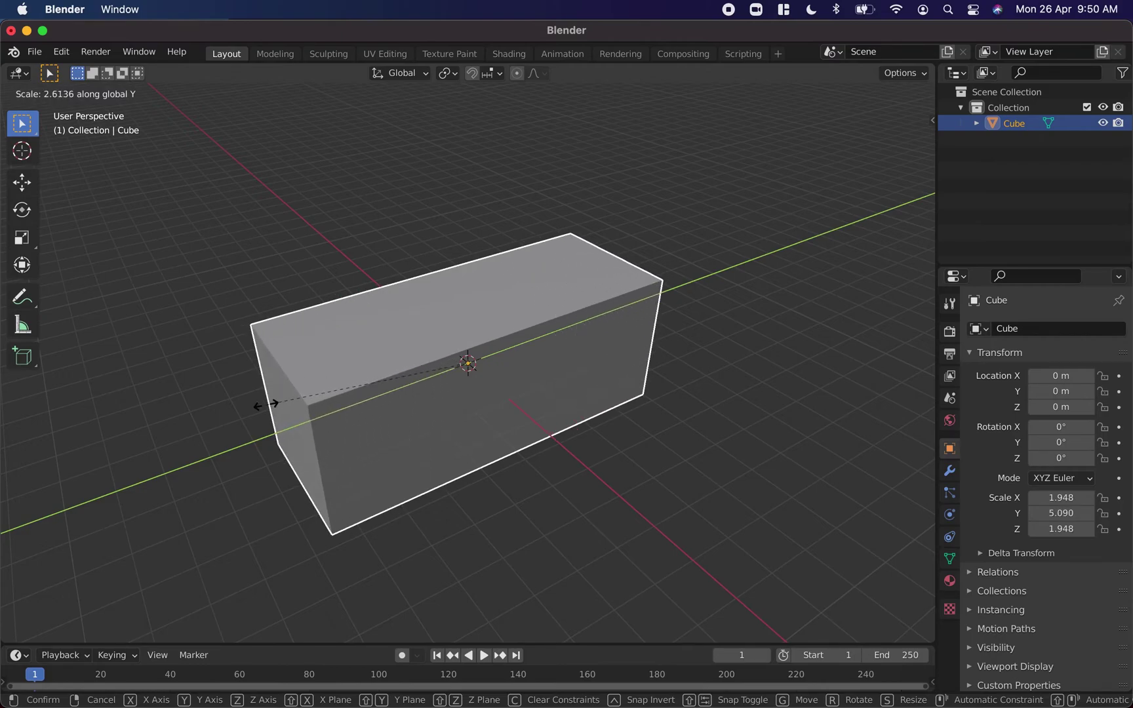
{"action": "left_click", "coordinate": [267, 404]}
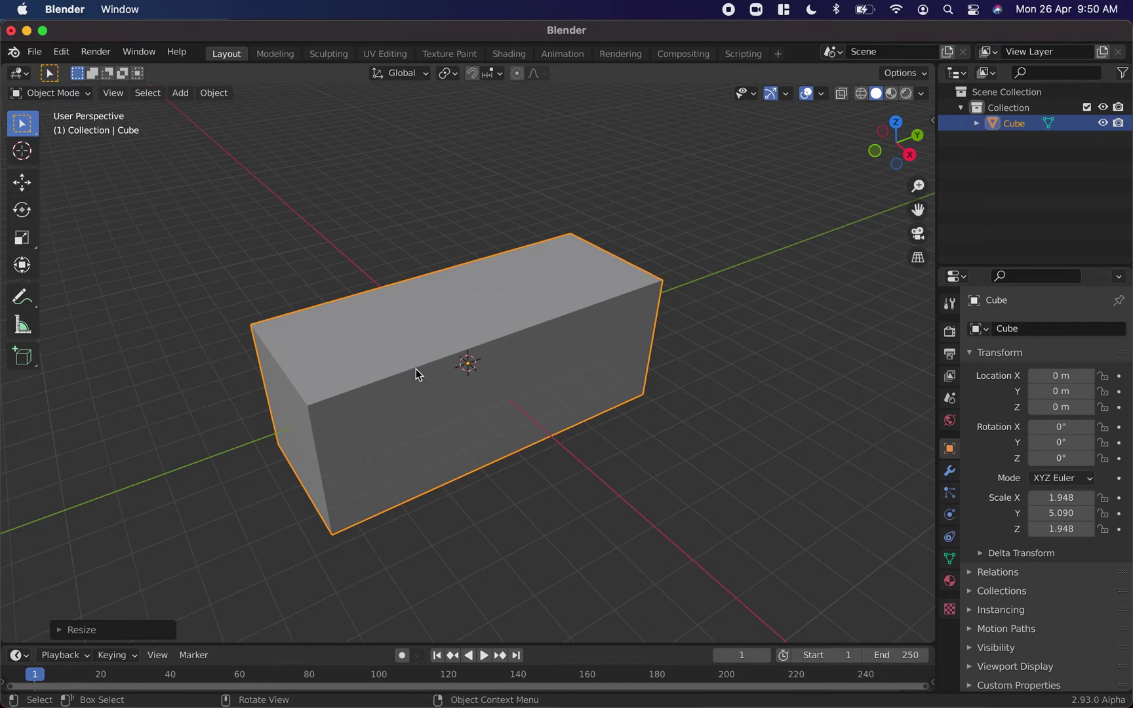
Step: Rotate the stretched box 90° about X to stand it upright
{"action": "key", "text": "r"}
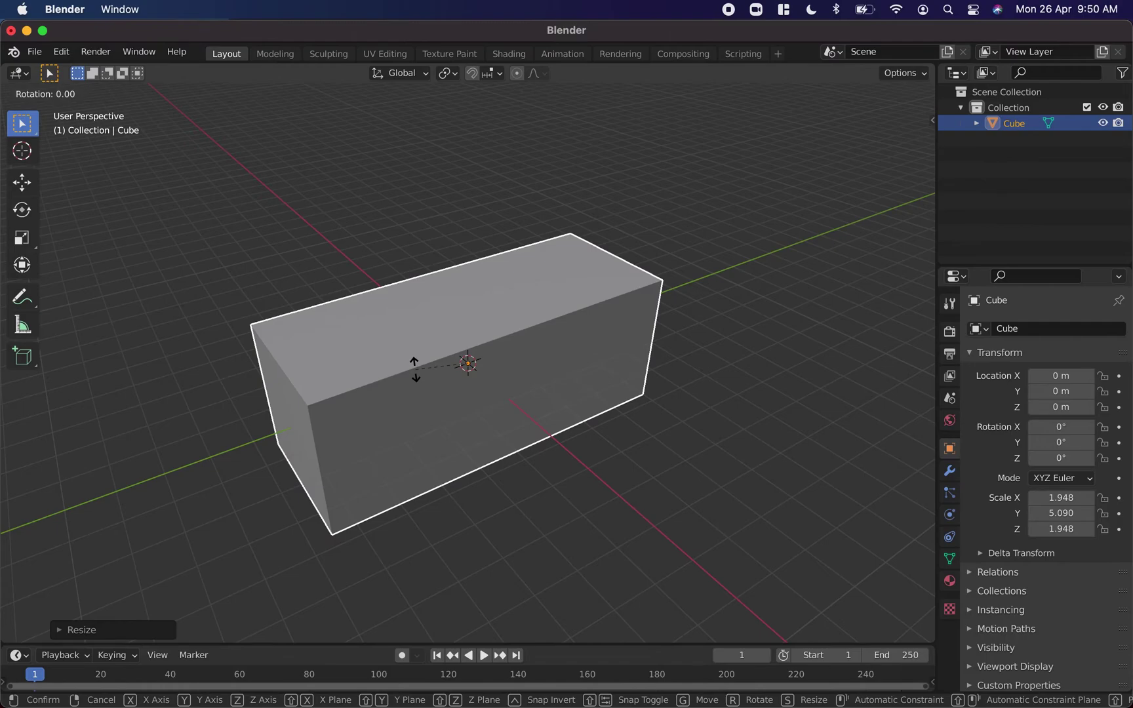
{"action": "key", "text": "x"}
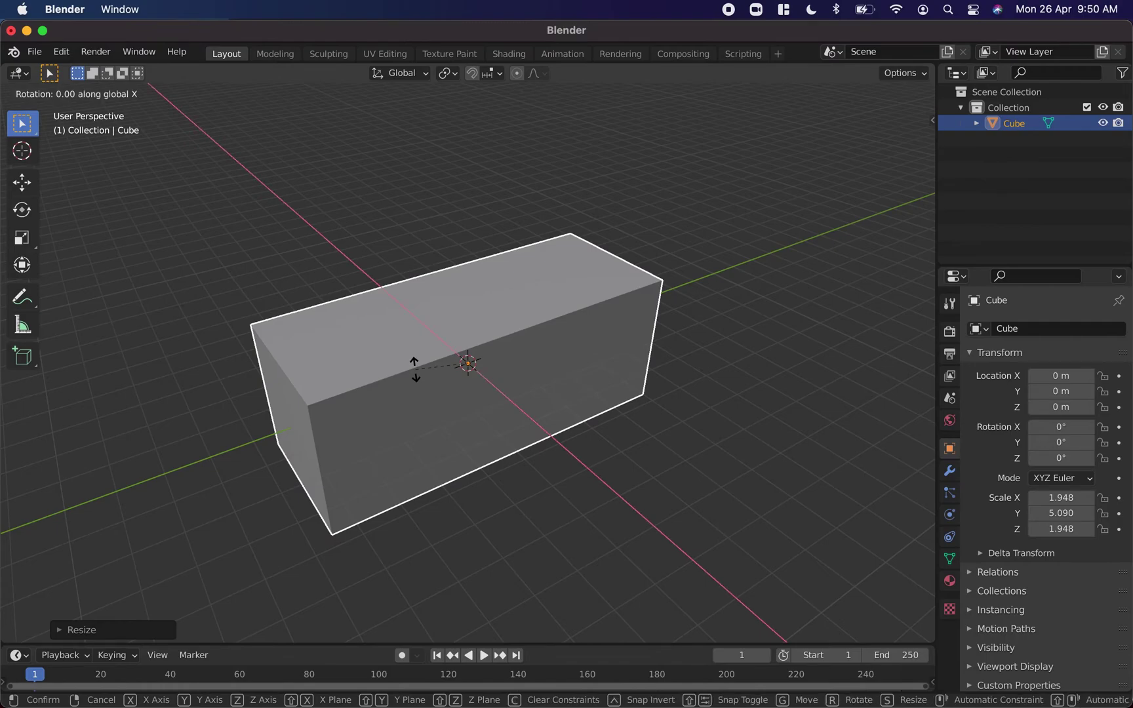
{"action": "type", "text": "90"}
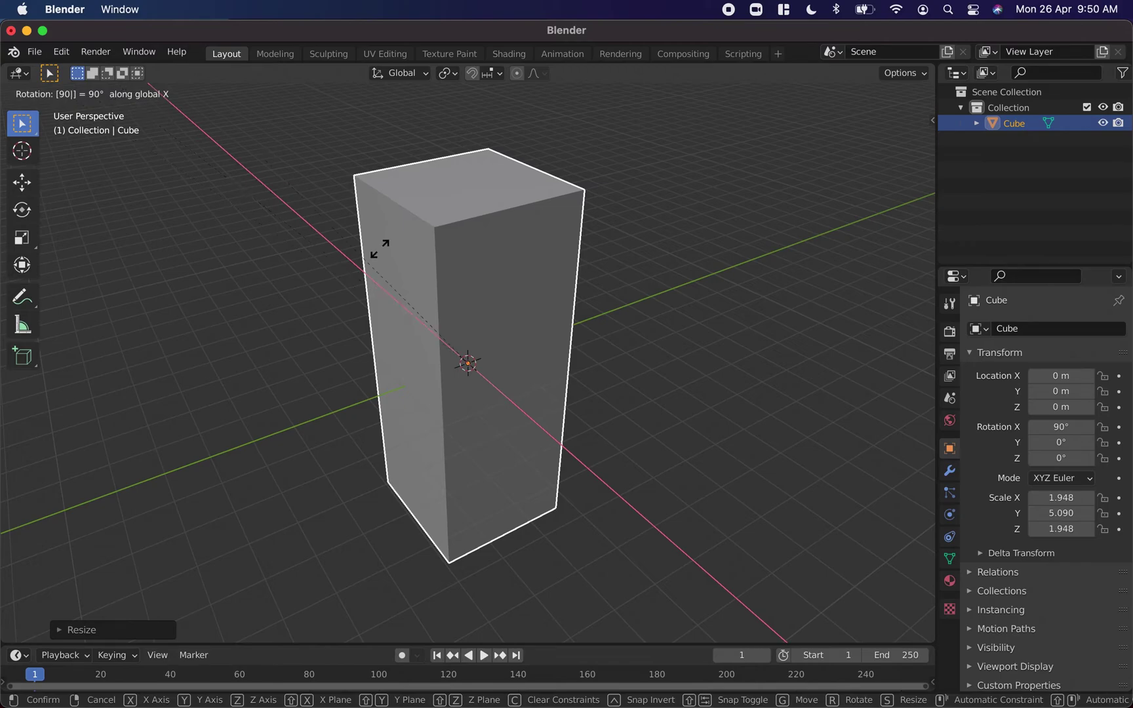
{"action": "left_click", "coordinate": [402, 281]}
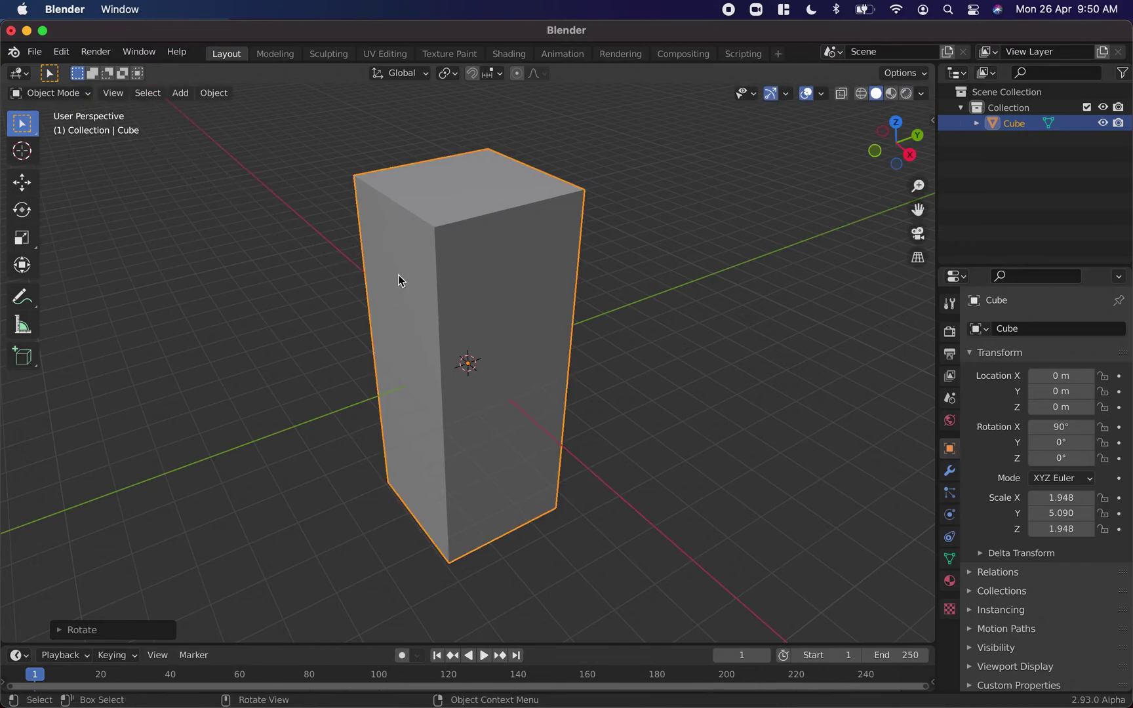
Step: Tilt the box 45° about Y, then undo back to a plain 1.948-scale cube
{"action": "key", "text": "r"}
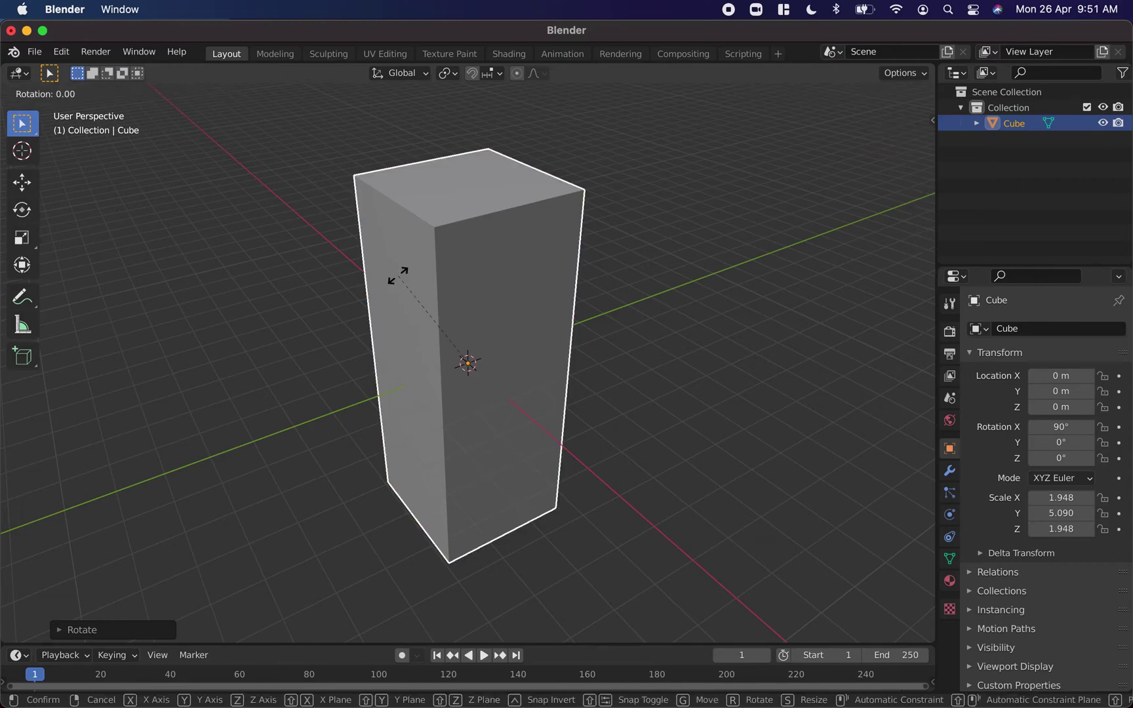
{"action": "key", "text": "y"}
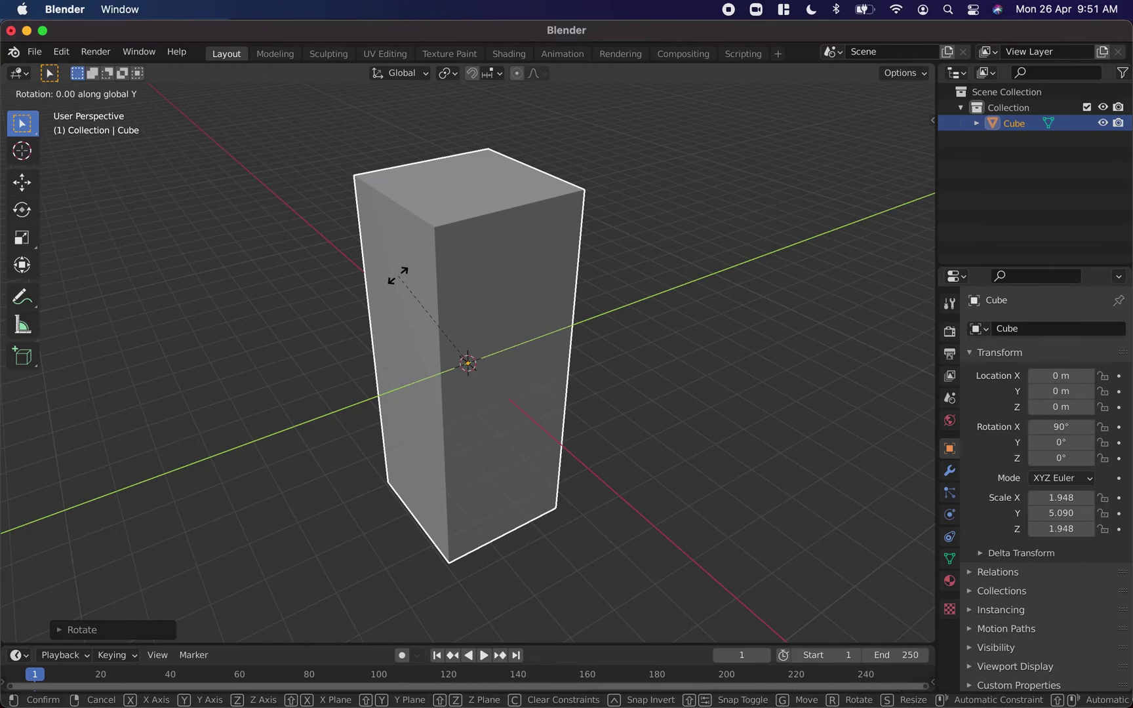
{"action": "type", "text": "45"}
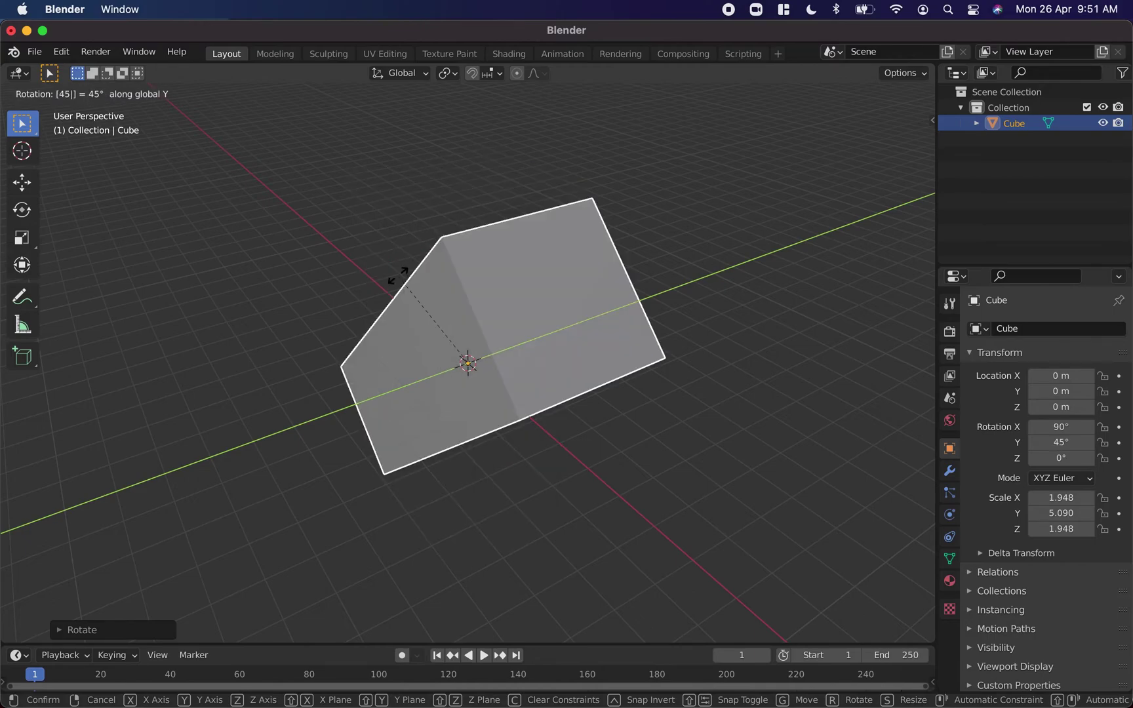
{"action": "key", "text": "Return"}
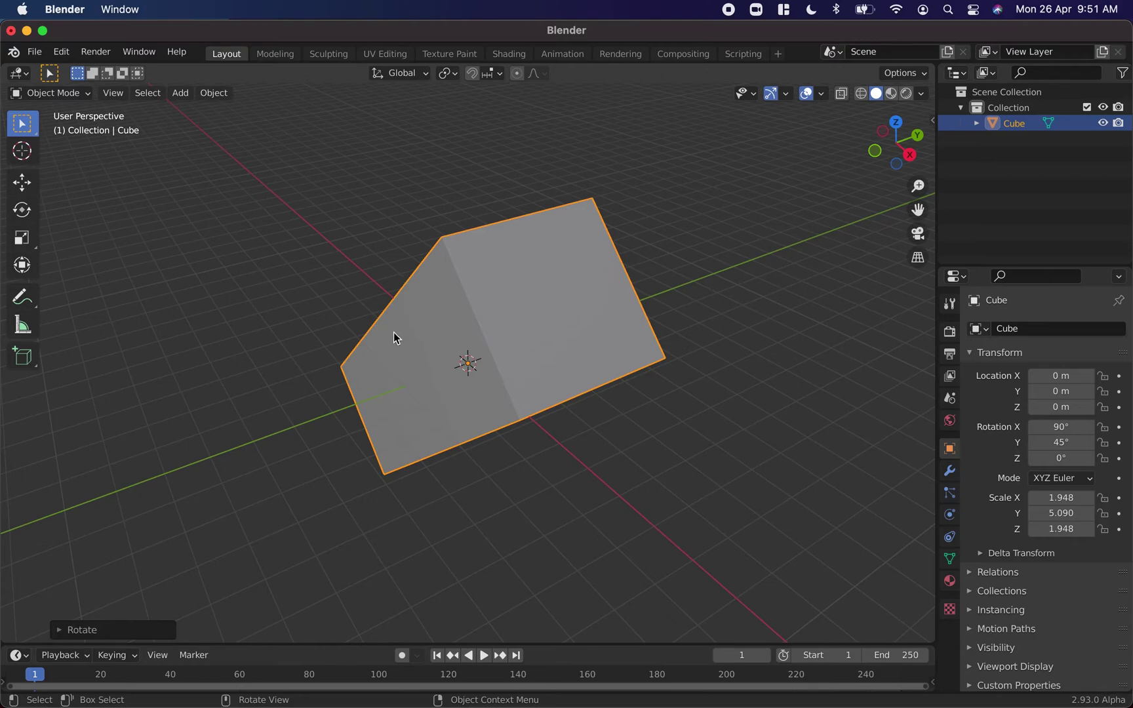
{"action": "scroll", "coordinate": [395, 338], "scroll_direction": "up", "scroll_amount": 10}
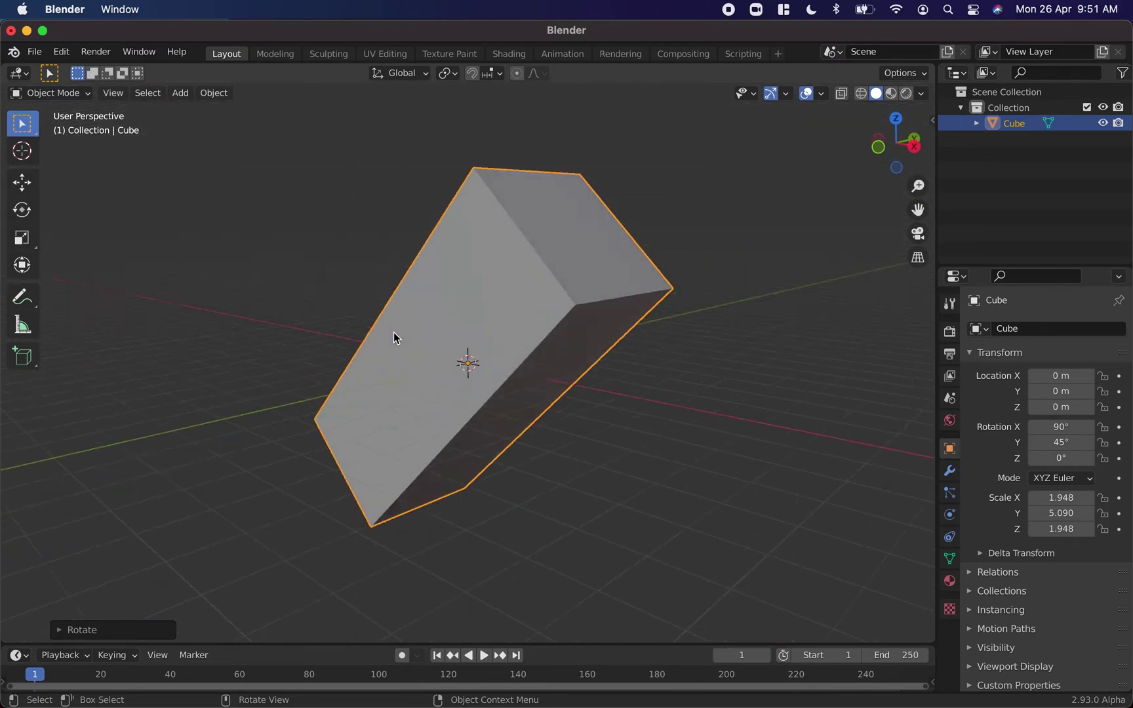
{"action": "scroll", "coordinate": [396, 338], "scroll_direction": "up", "scroll_amount": 15}
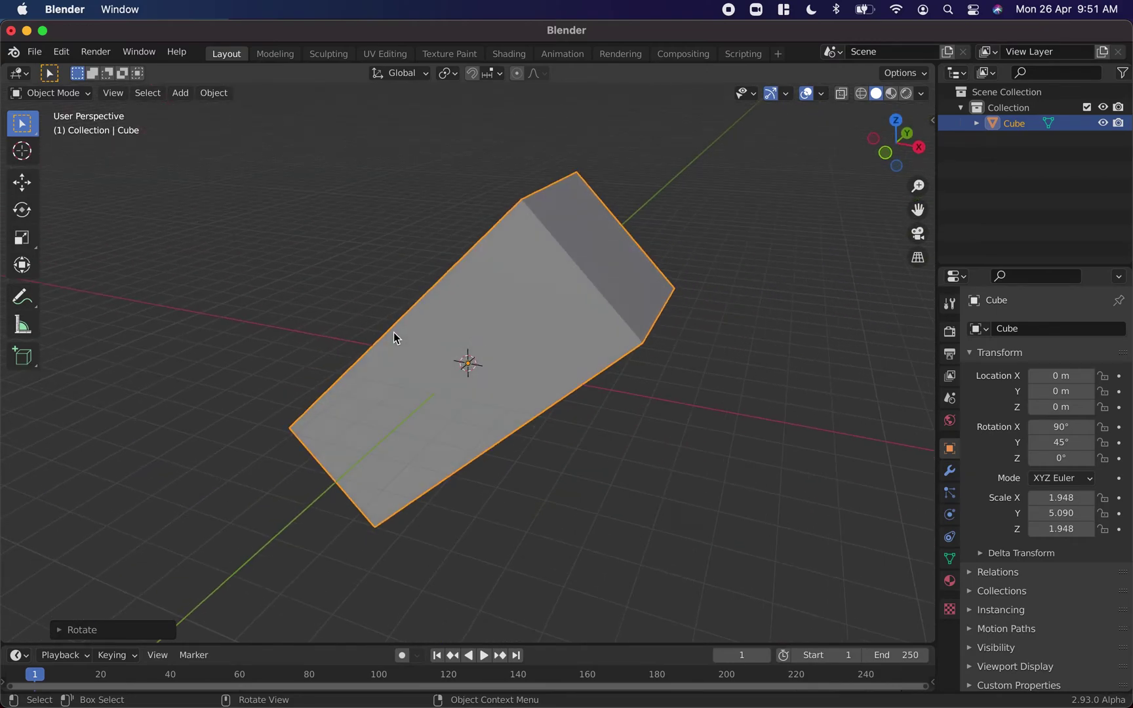
{"action": "scroll", "coordinate": [395, 336], "scroll_direction": "up", "scroll_amount": 10}
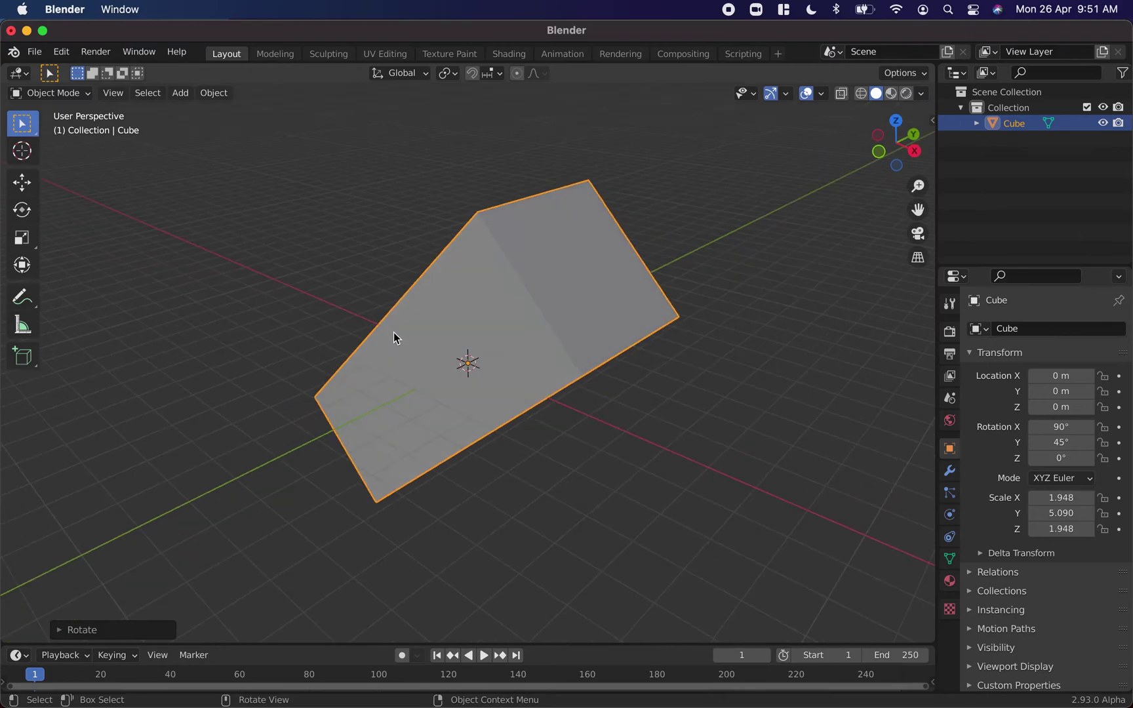
{"action": "key", "text": "ctrl+z"}
{"action": "key", "text": "ctrl+z"}
{"action": "key", "text": "ctrl+z"}
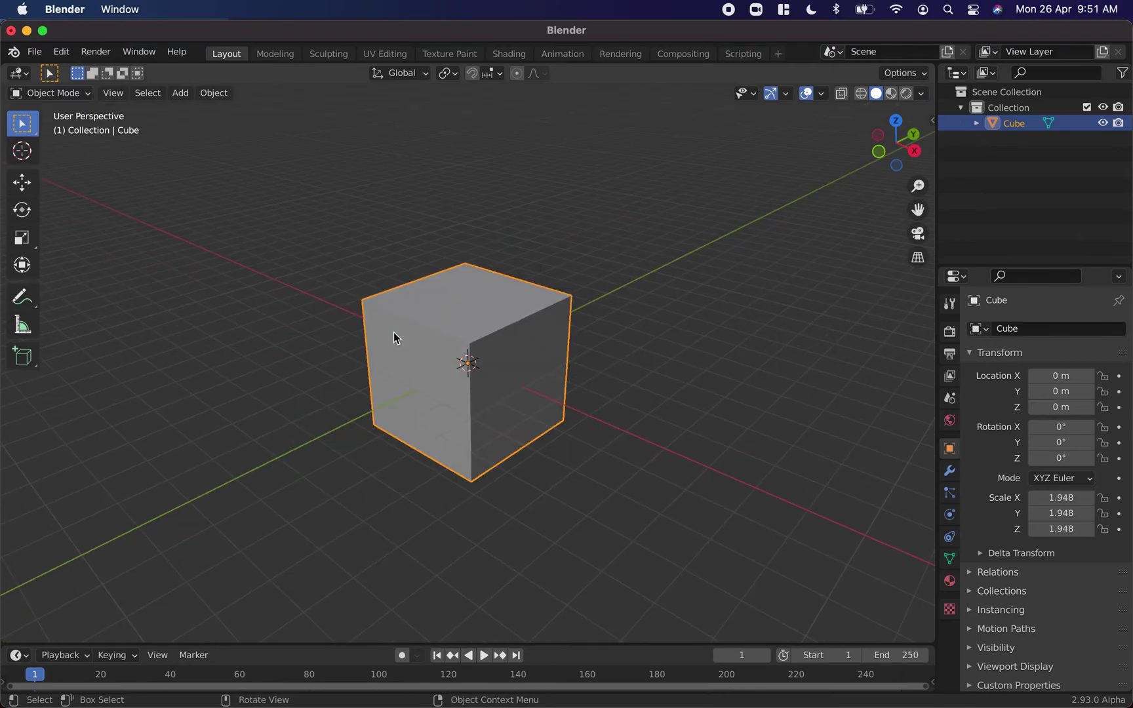
Step: Duplicate the cube as Cube.001, placed about 4.99 m along Y beside the original
{"action": "scroll", "coordinate": [396, 337], "scroll_direction": "up", "scroll_amount": 8}
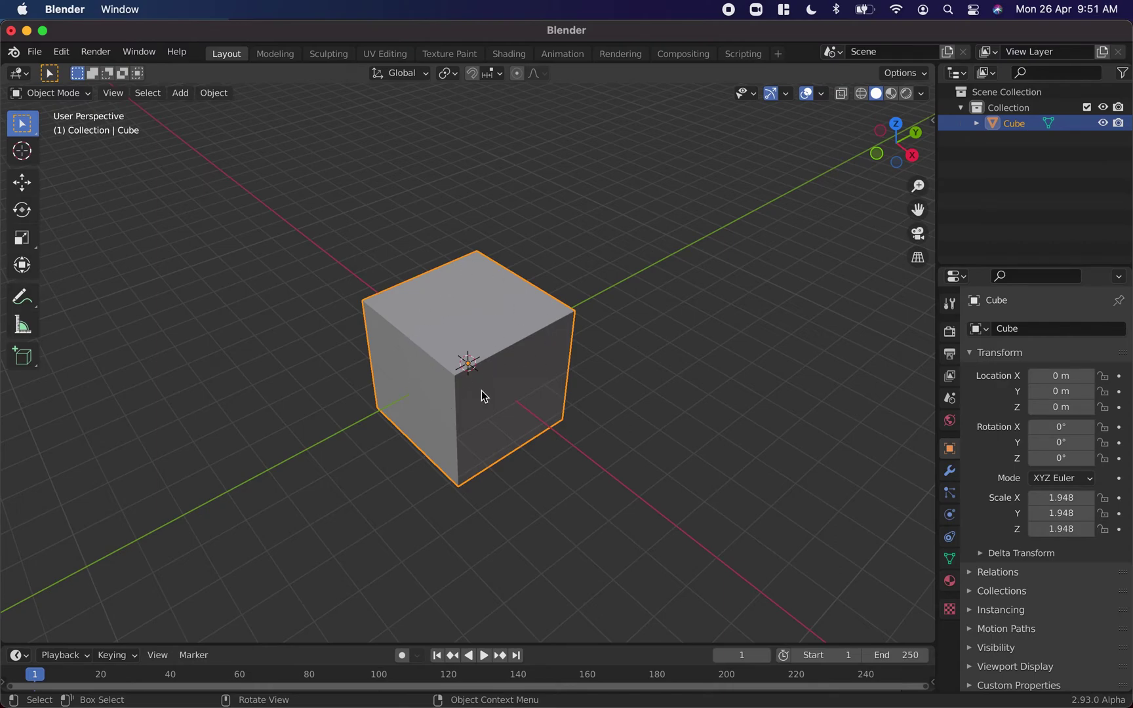
{"action": "key", "text": "shift+d"}
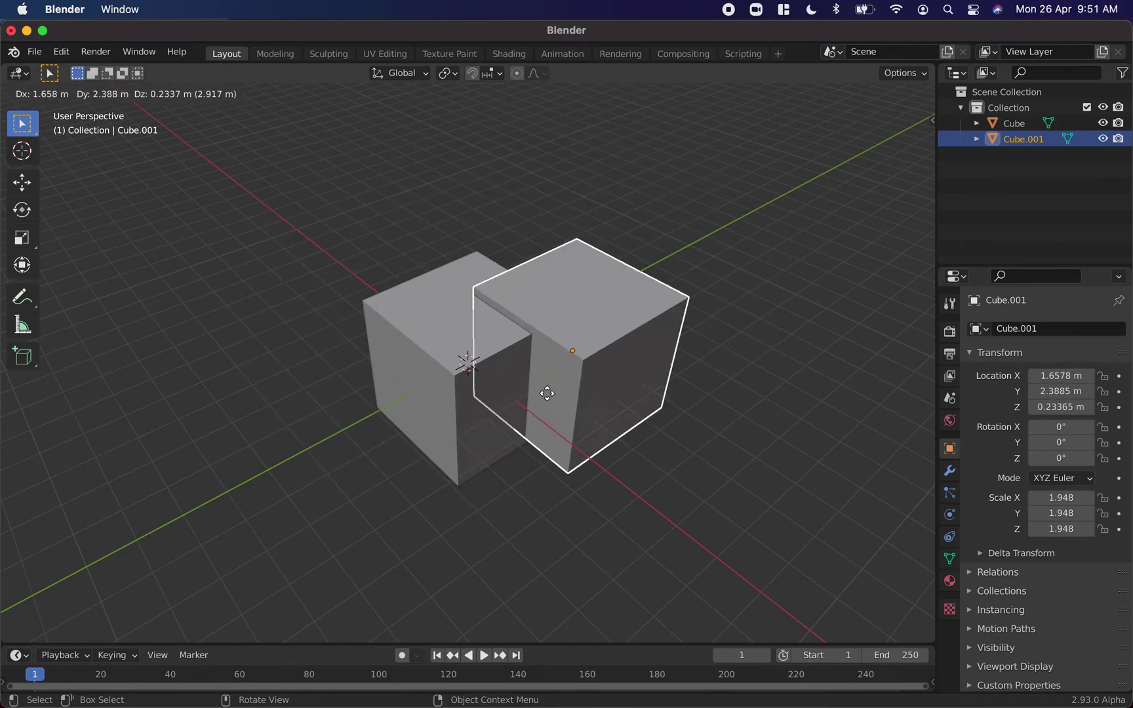
{"action": "key", "text": "y"}
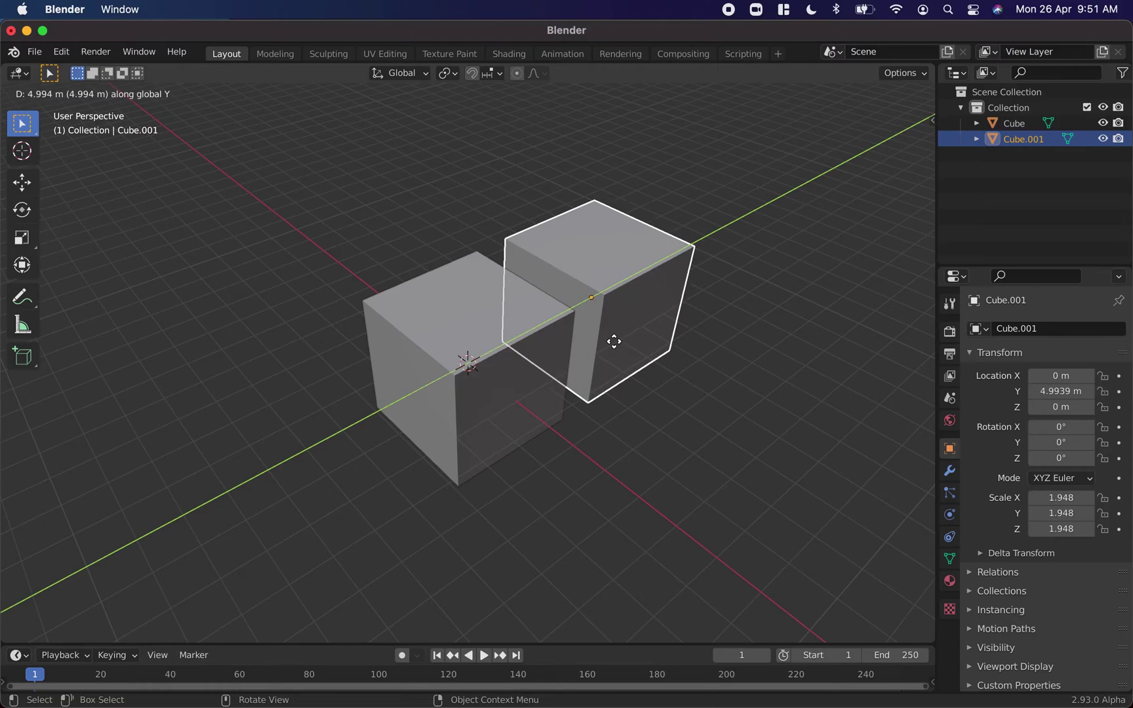
{"action": "left_click", "coordinate": [614, 341]}
Step: Select Cube.001 together with the original Cube
{"action": "left_click", "coordinate": [678, 399]}
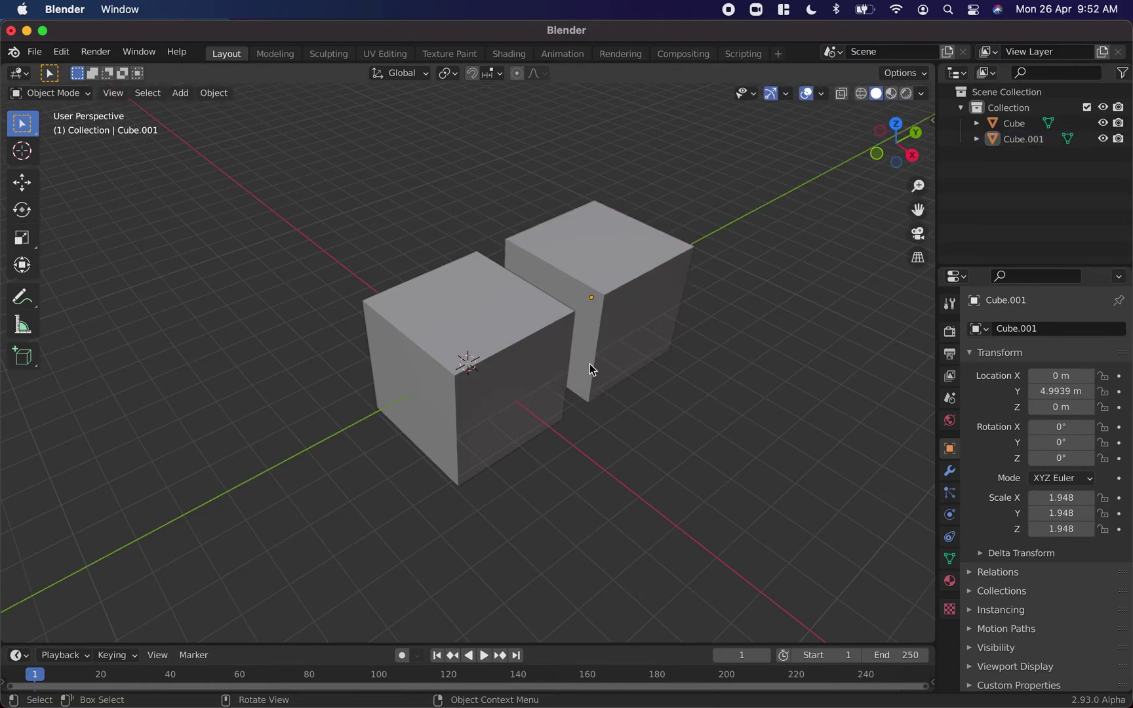
{"action": "left_click", "coordinate": [640, 300]}
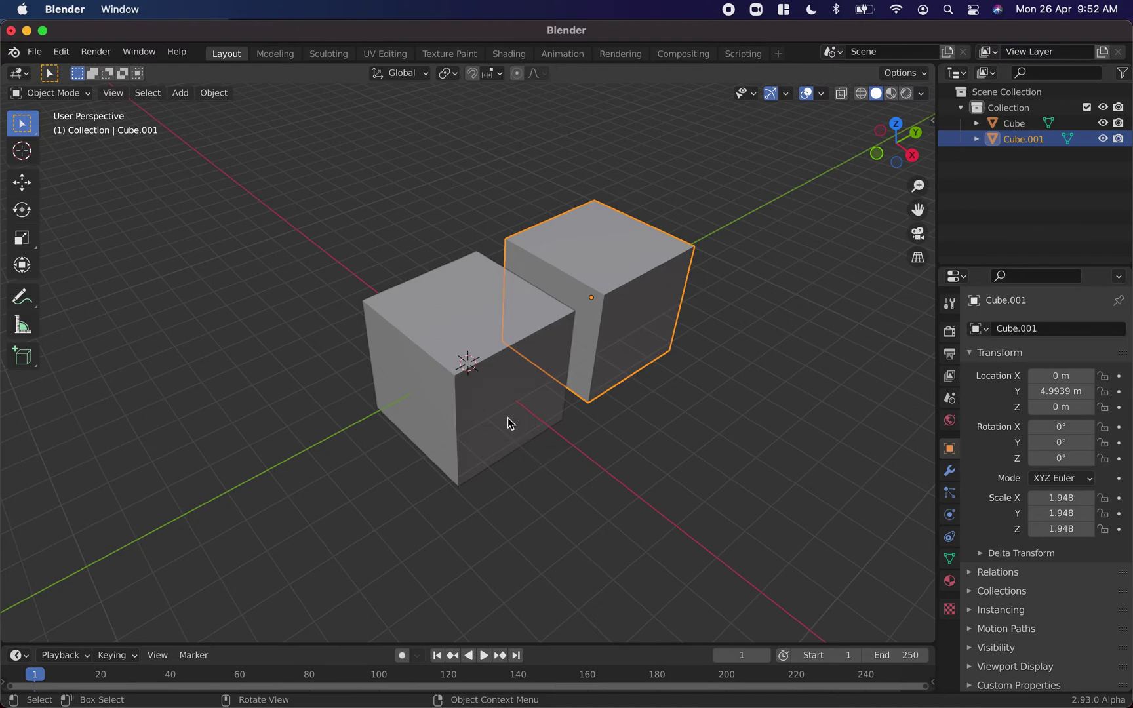
{"action": "left_click", "coordinate": [488, 412], "text": "shift"}
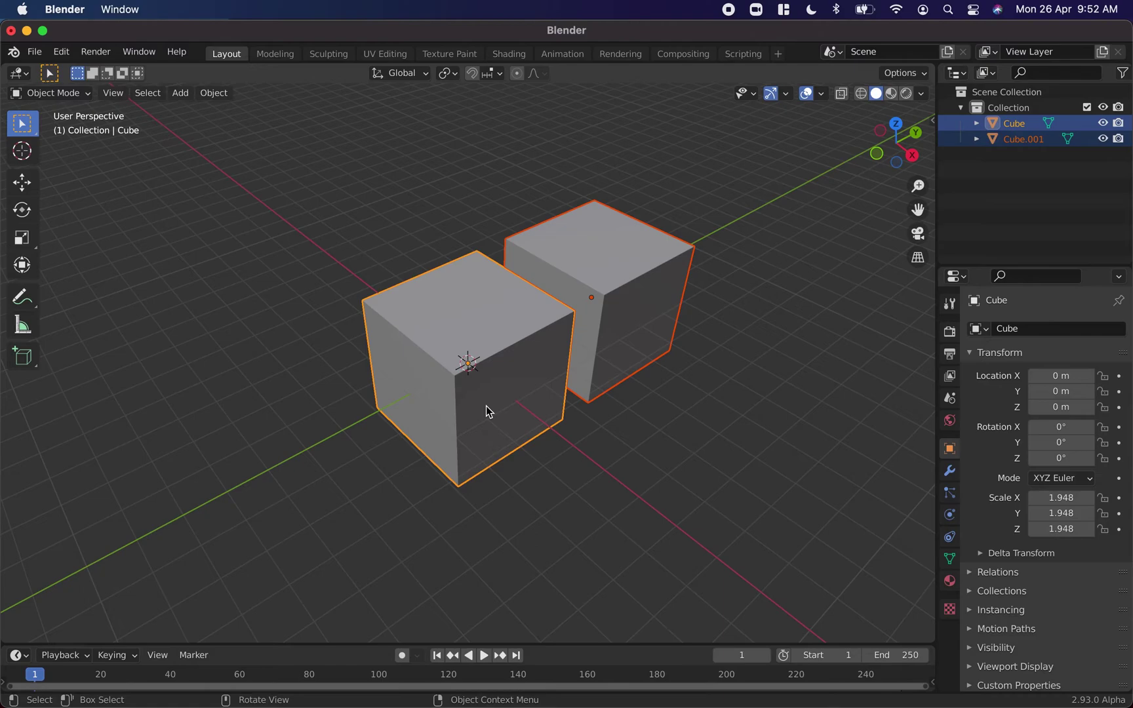
Step: Copy both cubes about 4.66 m along X to form a grid of four
{"action": "key", "text": "shift+d"}
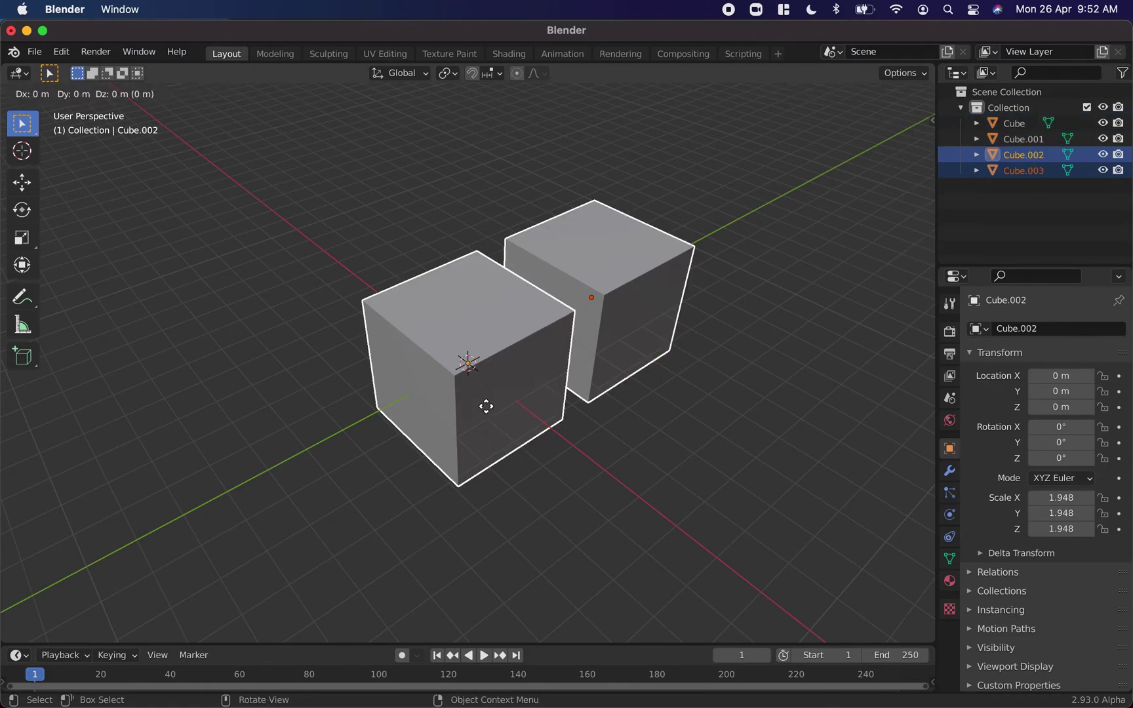
{"action": "key", "text": "x"}
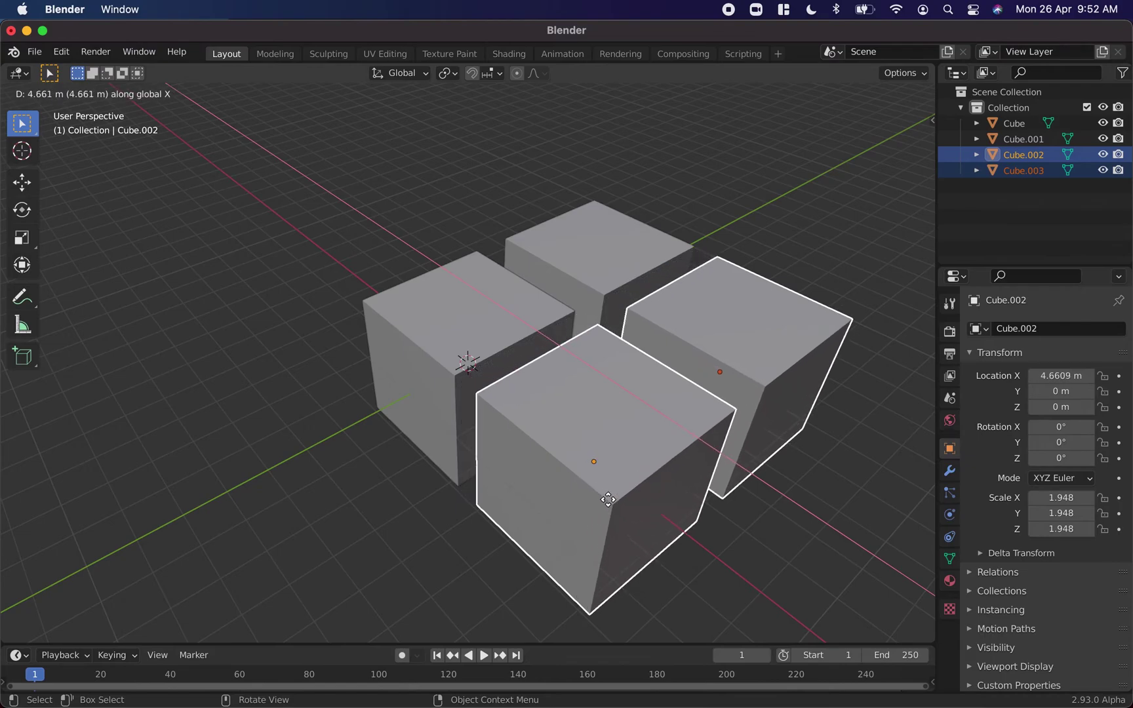
{"action": "left_click", "coordinate": [608, 500]}
Step: Check each of the four cubes in turn, ending with the original Cube selected
{"action": "left_click", "coordinate": [518, 452]}
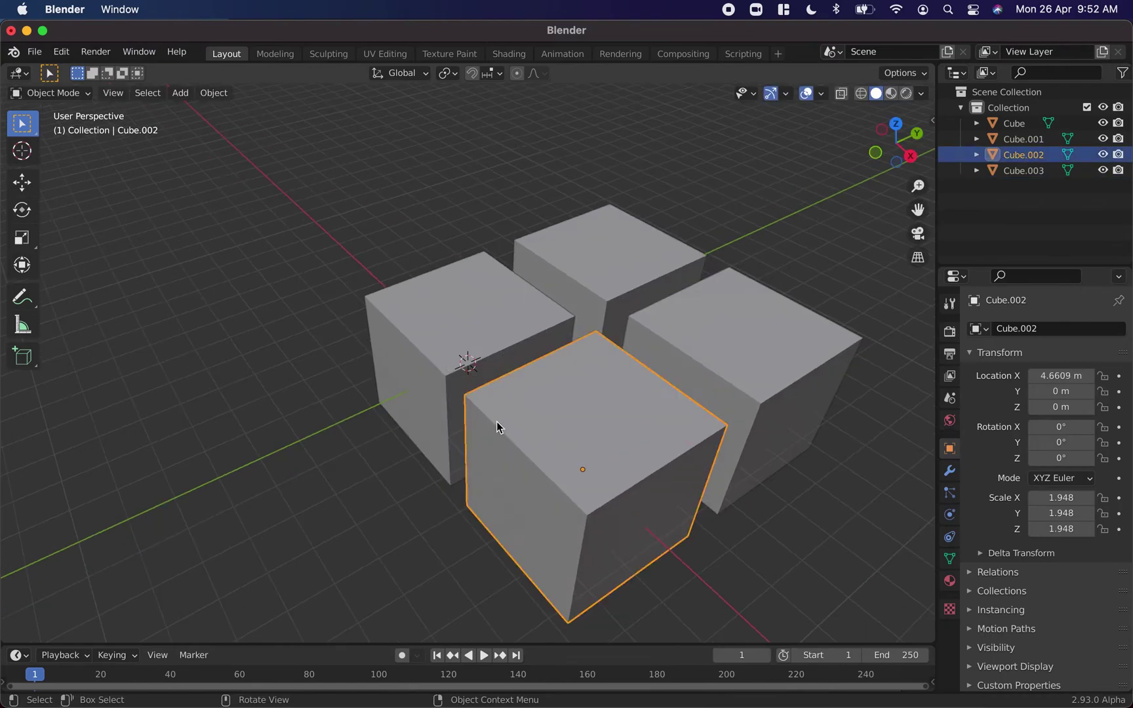
{"action": "left_click", "coordinate": [443, 347]}
{"action": "left_click", "coordinate": [596, 250]}
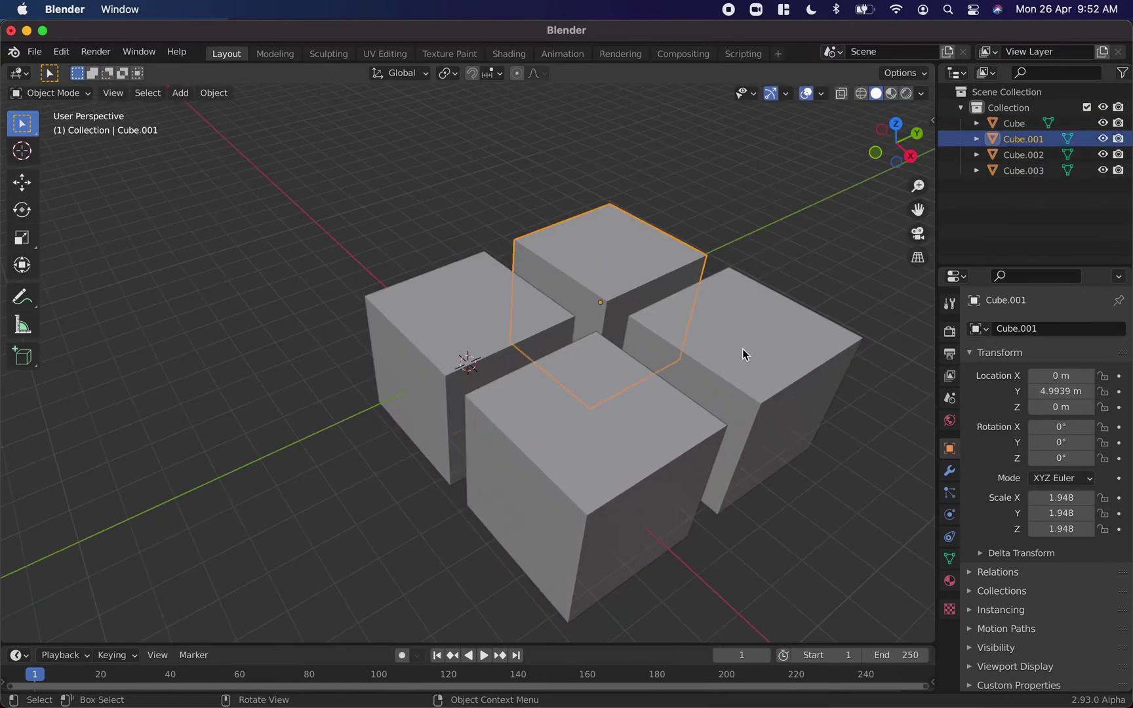
{"action": "left_click", "coordinate": [743, 349]}
{"action": "left_click", "coordinate": [636, 463]}
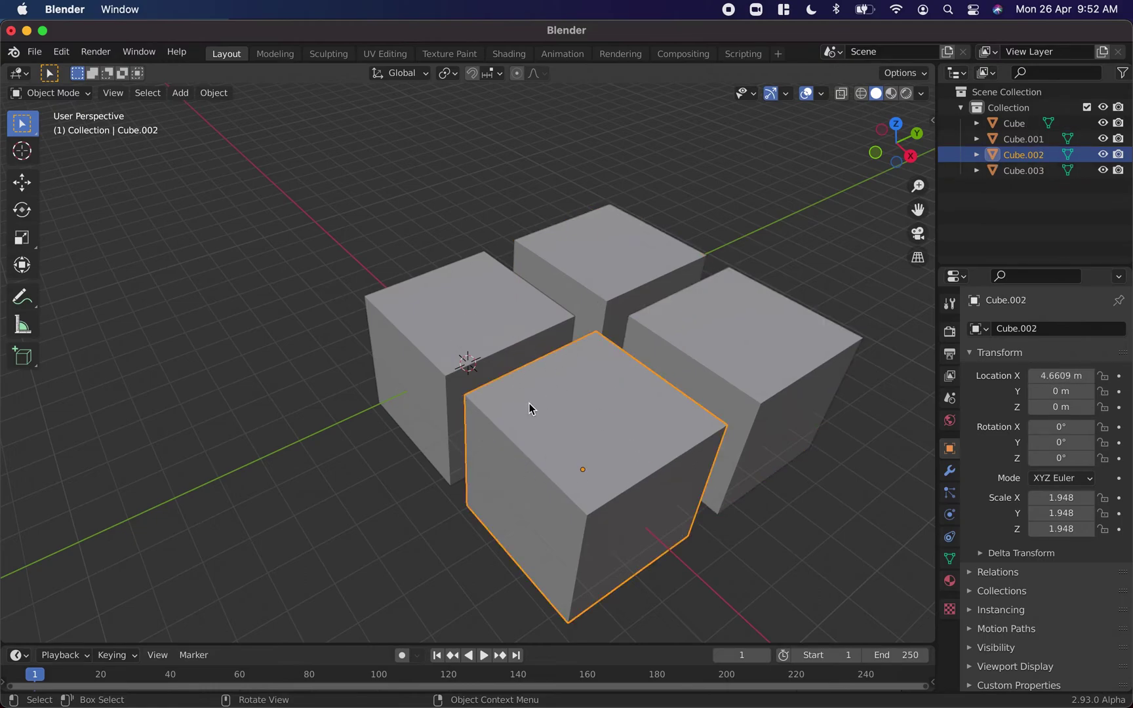
{"action": "scroll", "coordinate": [529, 404], "scroll_direction": "right", "scroll_amount": 5}
{"action": "left_click", "coordinate": [433, 446]}
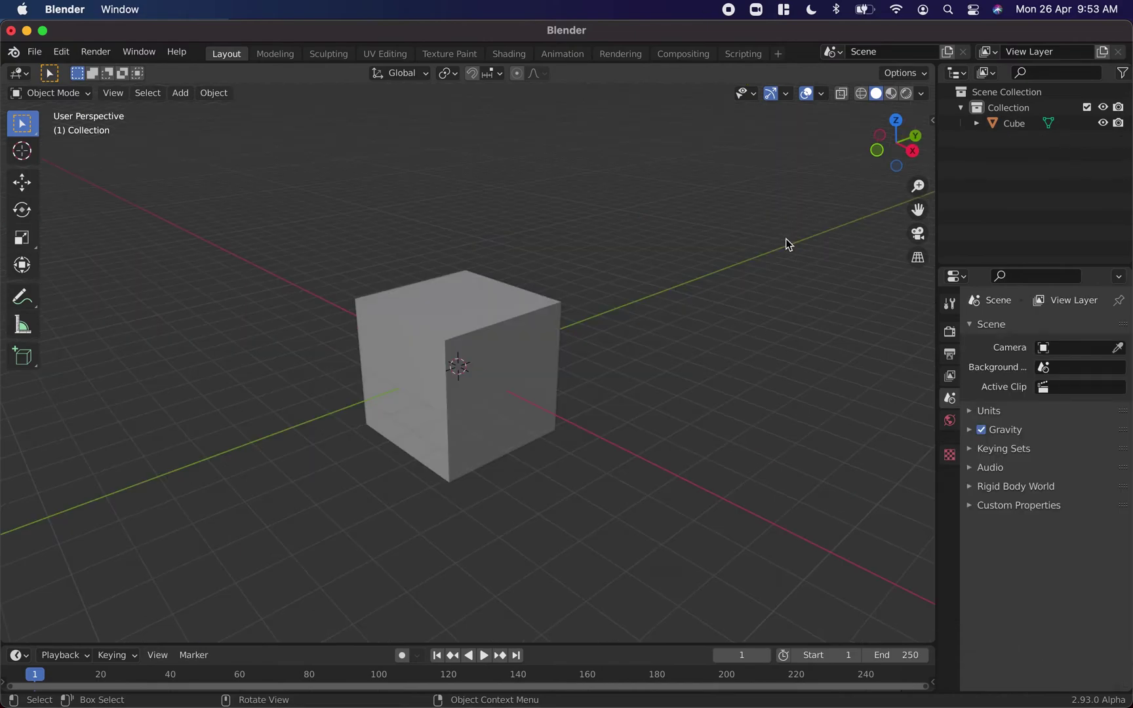
Step: In Edit Mode, shift the cube's front-top vertex along the X axis
{"action": "left_click", "coordinate": [477, 317]}
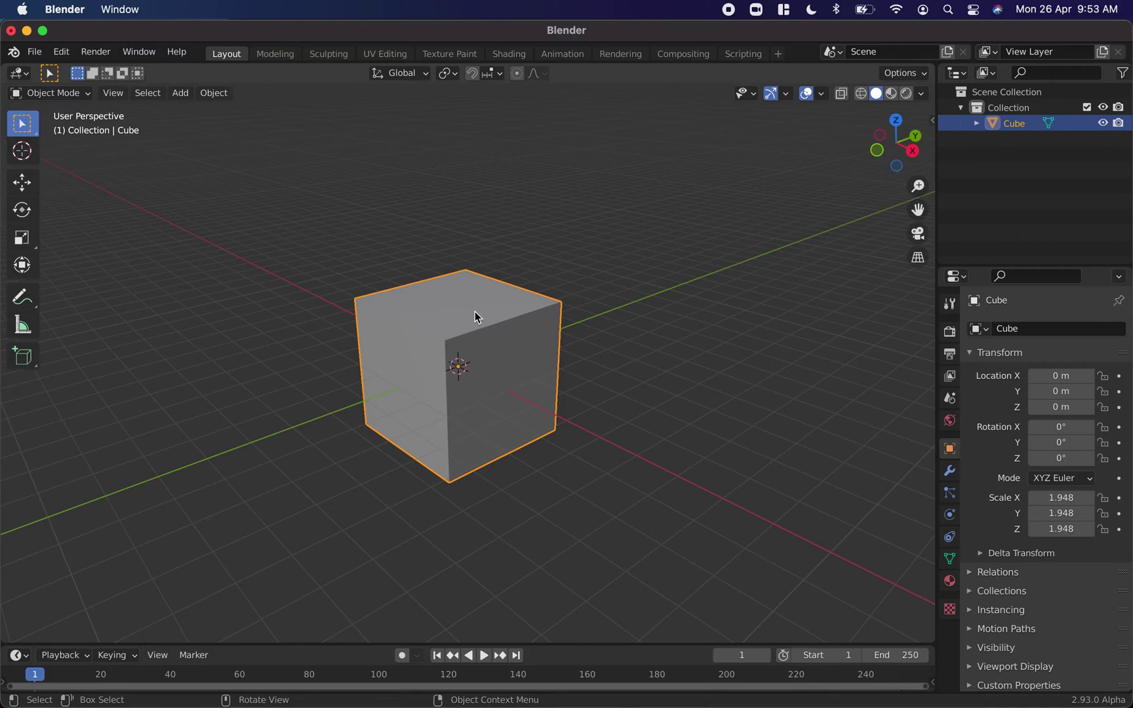
{"action": "key", "text": "Tab"}
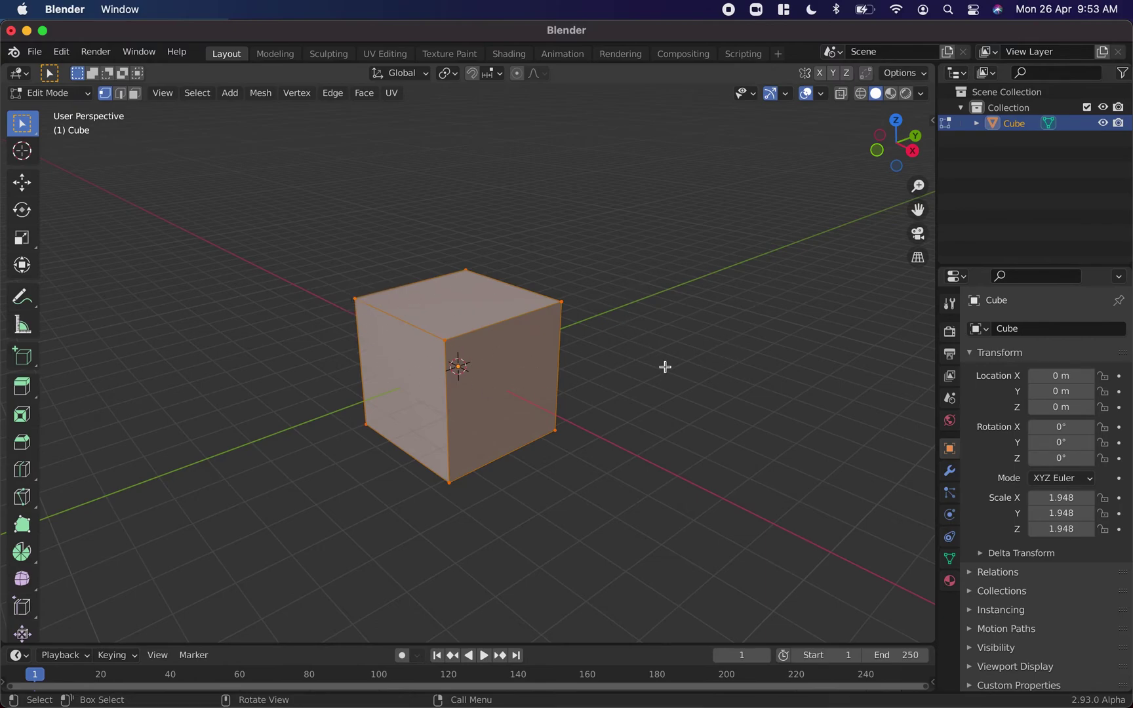
{"action": "left_click", "coordinate": [701, 363]}
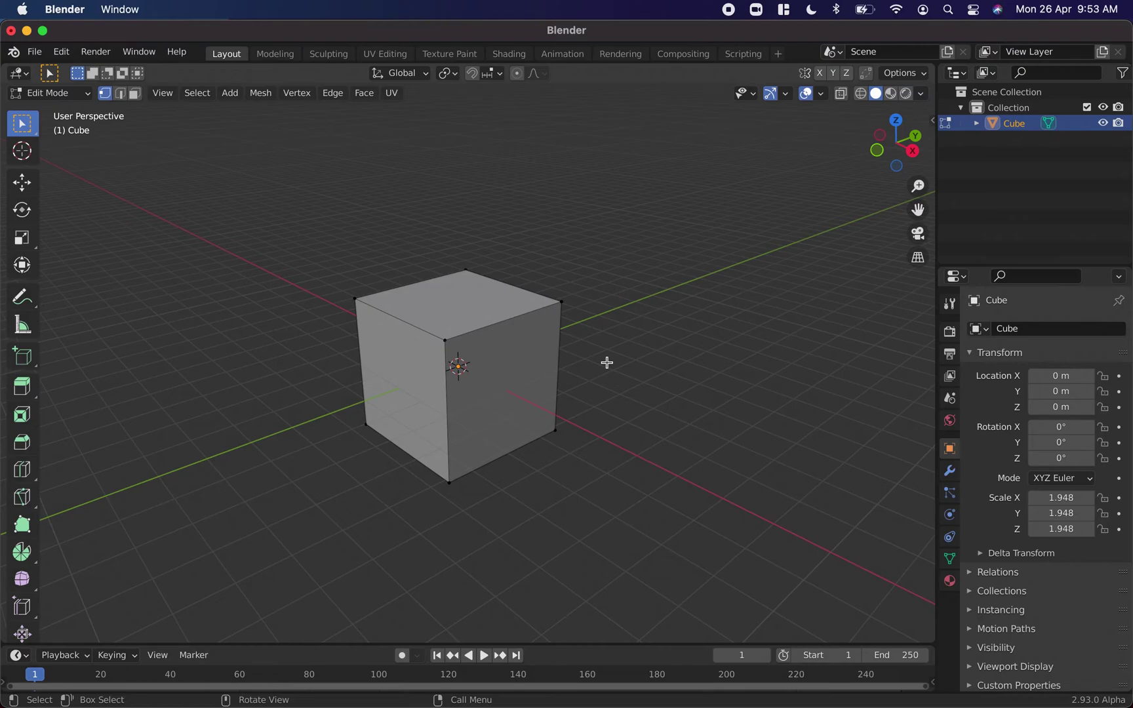
{"action": "scroll", "coordinate": [478, 329], "scroll_direction": "up", "scroll_amount": 2}
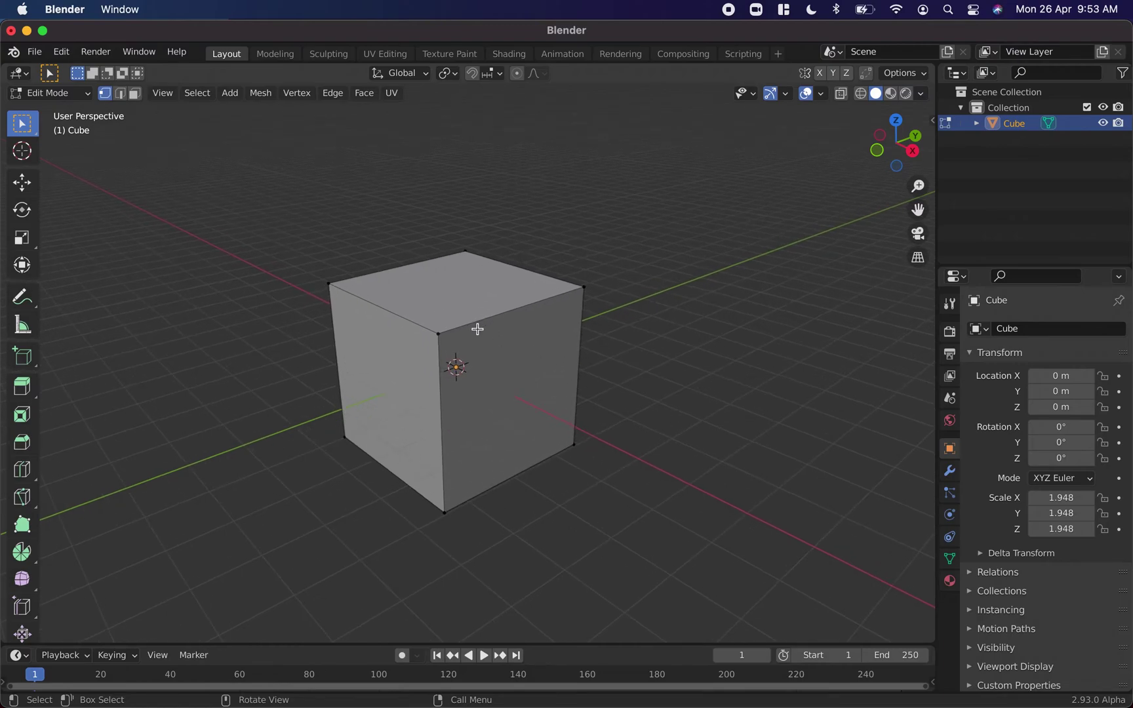
{"action": "scroll", "coordinate": [478, 329], "scroll_direction": "up", "scroll_amount": 3}
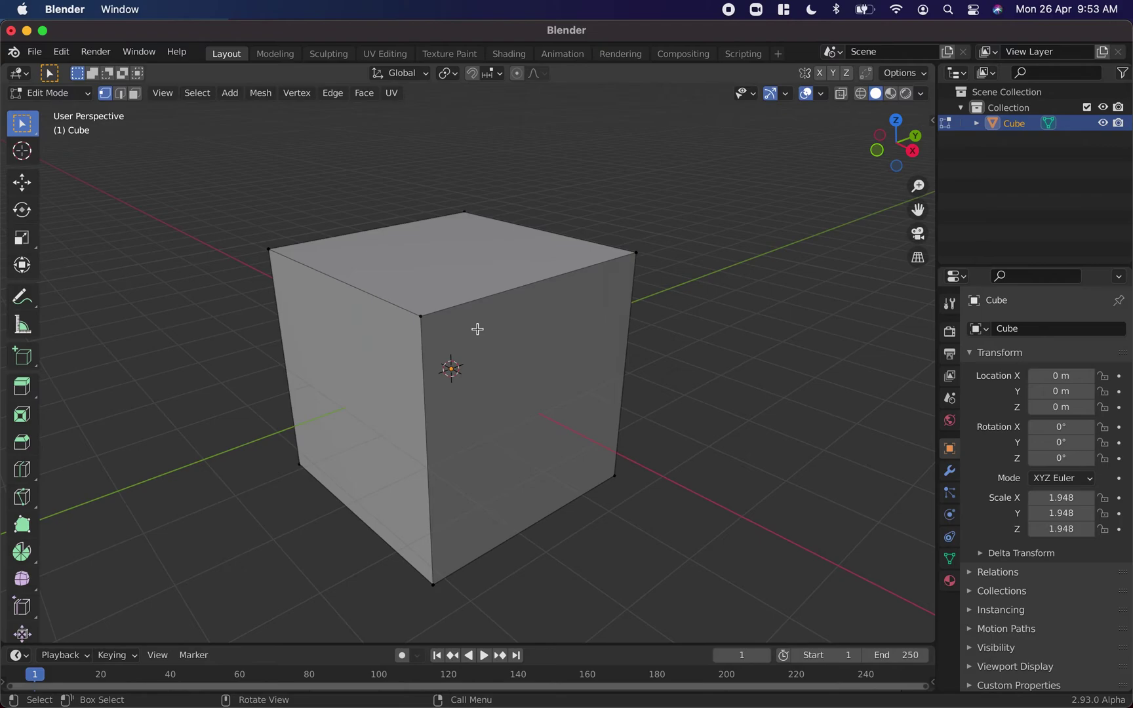
{"action": "left_click", "coordinate": [421, 317]}
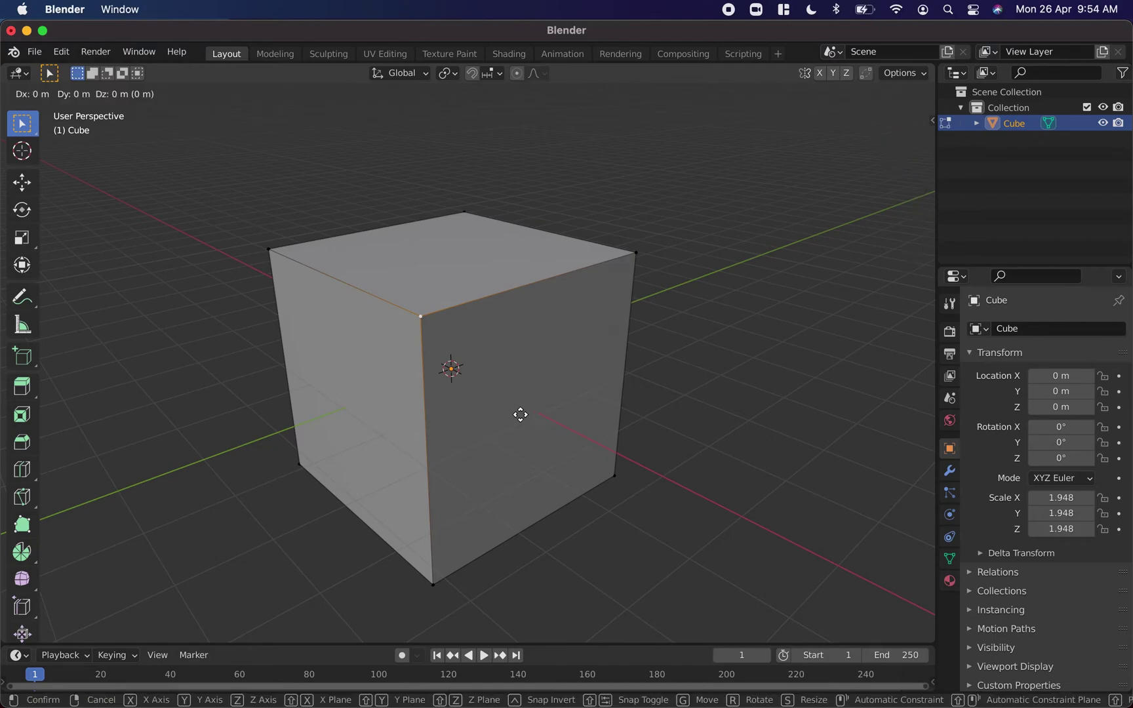
{"action": "key", "text": "g"}
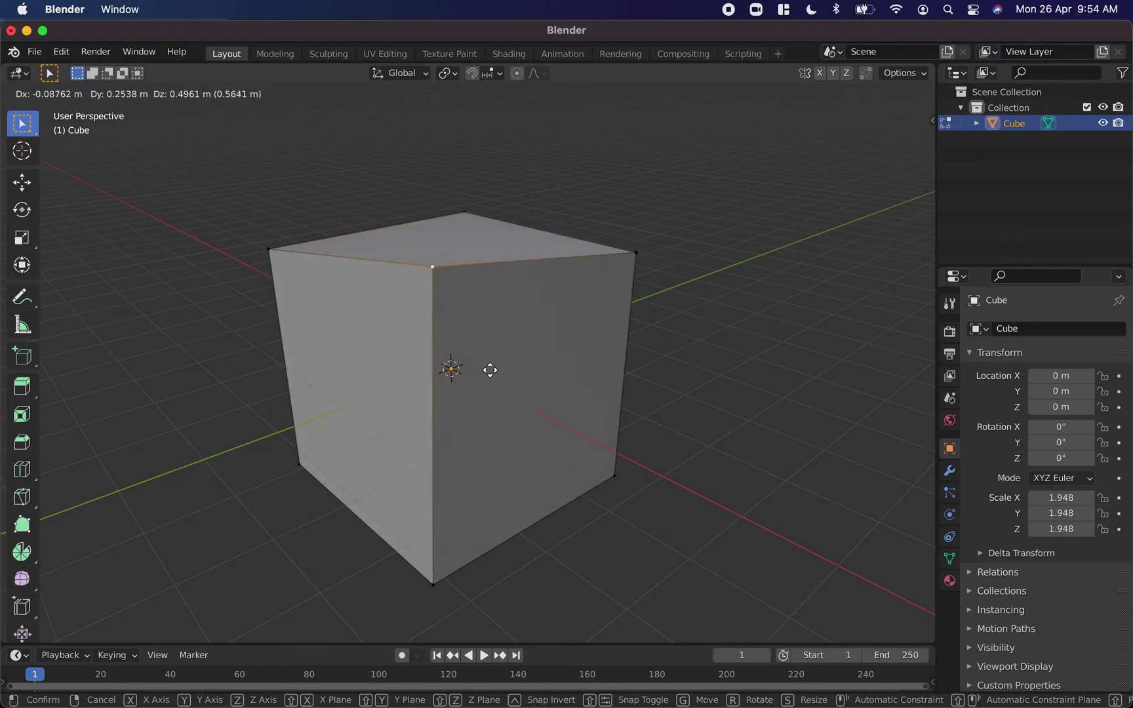
{"action": "key", "text": "x"}
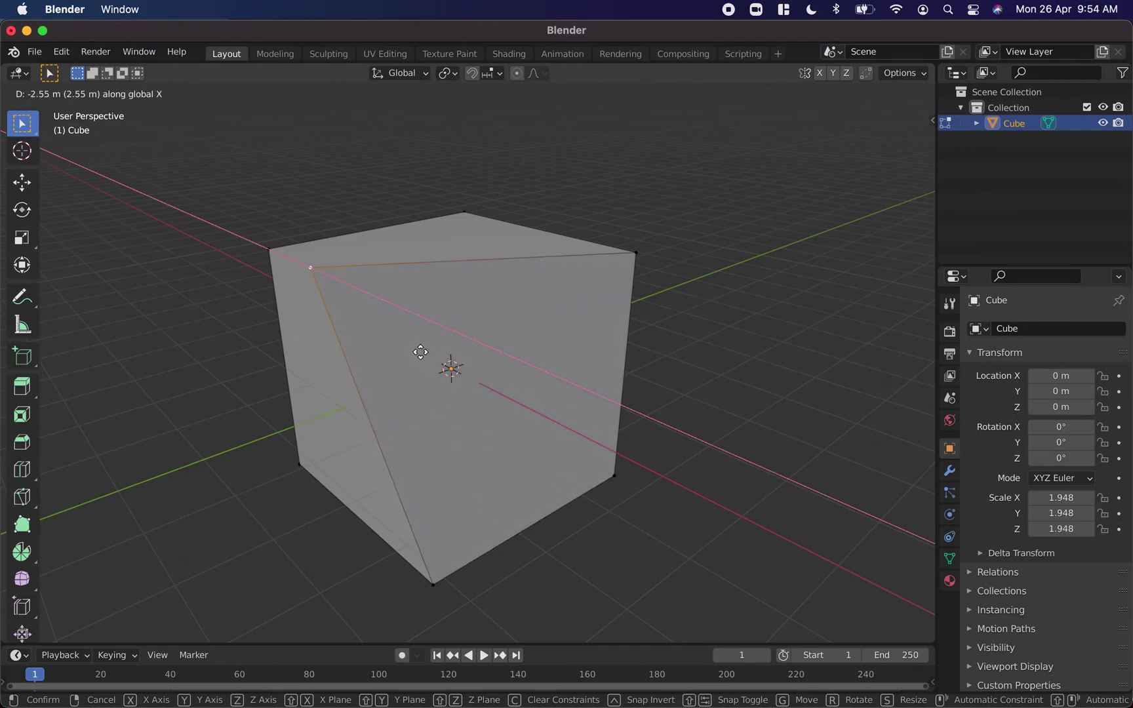
{"action": "left_click", "coordinate": [419, 352]}
Step: Raise that vertex and the left vertex about 1.4 m along Z
{"action": "scroll", "coordinate": [416, 406], "scroll_direction": "left", "scroll_amount": 10}
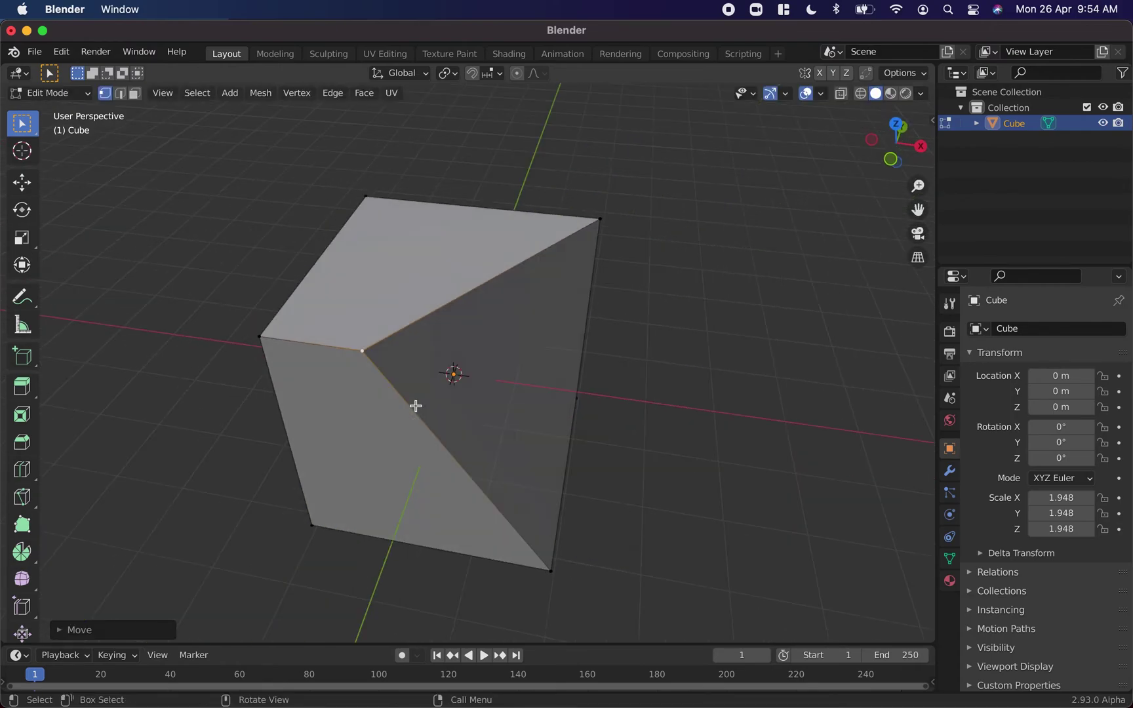
{"action": "scroll", "coordinate": [416, 406], "scroll_direction": "left", "scroll_amount": 2}
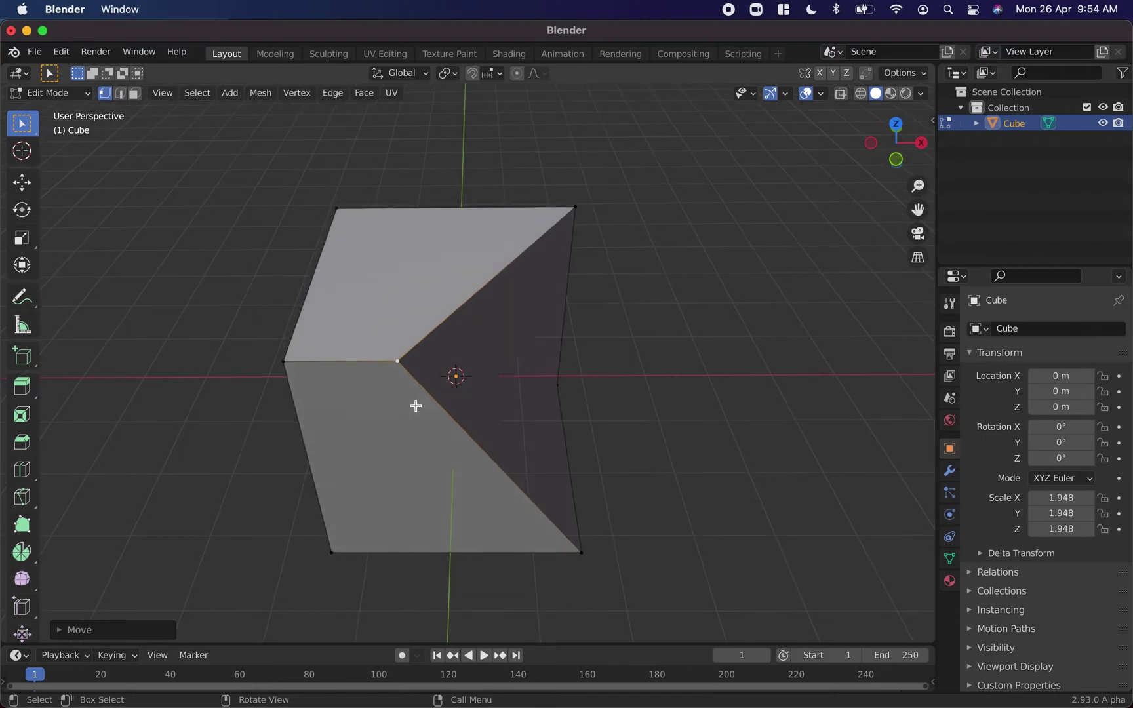
{"action": "left_click", "coordinate": [283, 360], "text": "shift"}
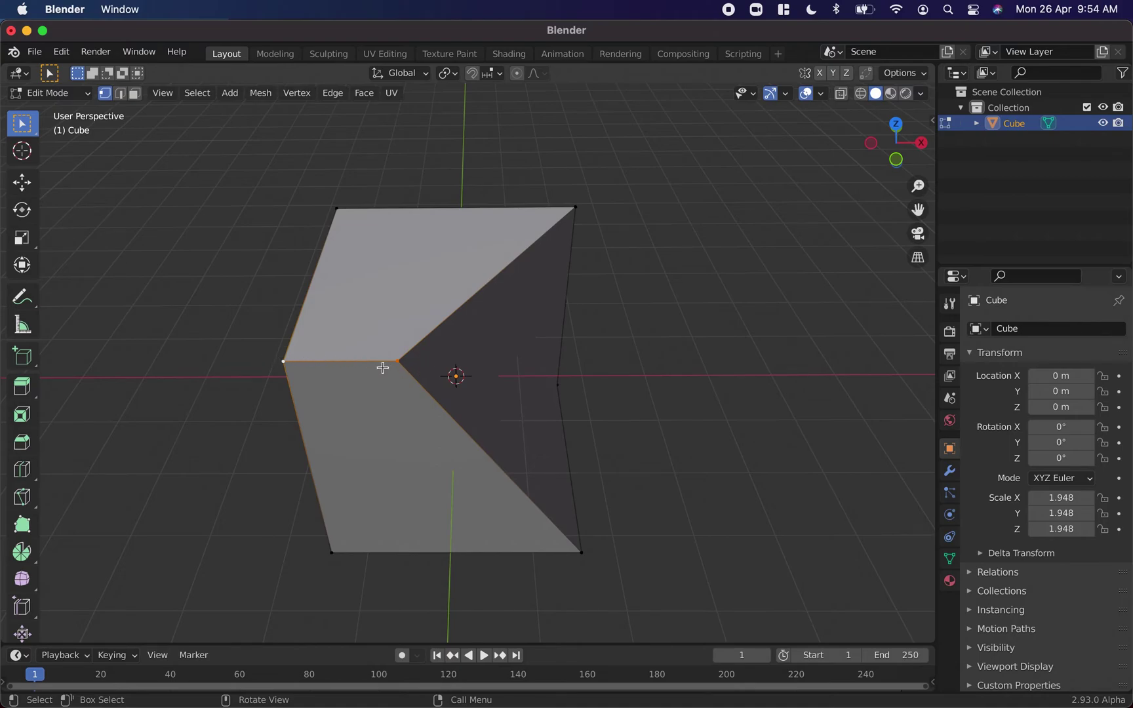
{"action": "key", "text": "g"}
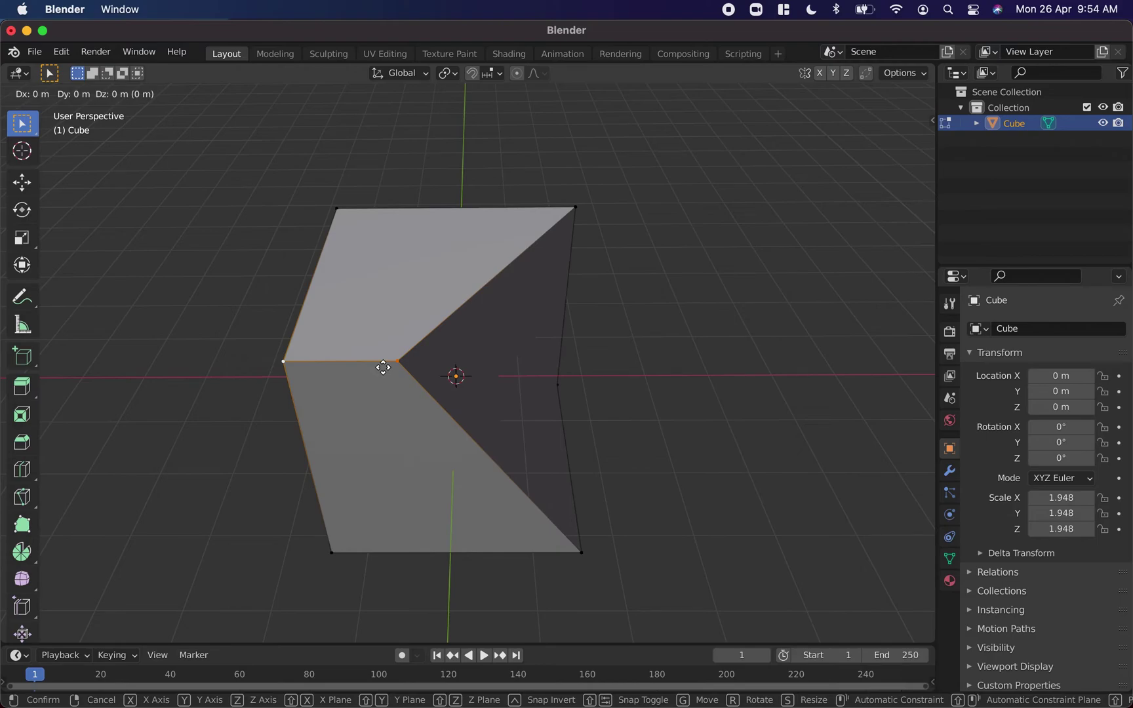
{"action": "key", "text": "z"}
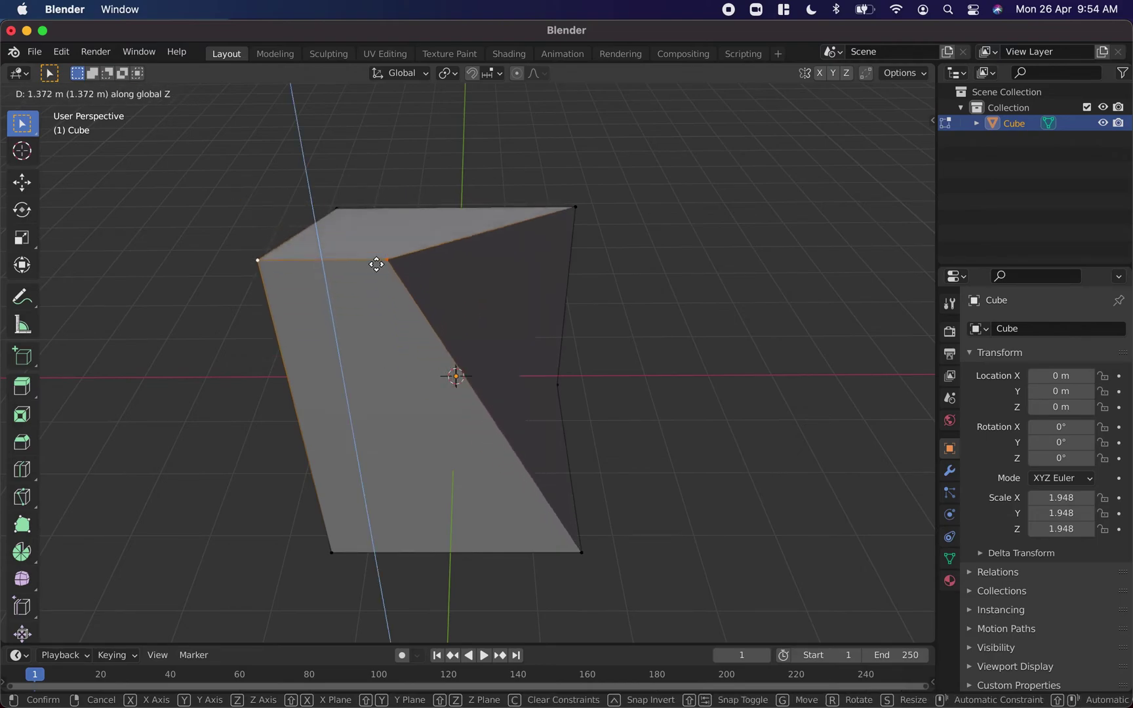
{"action": "left_click", "coordinate": [377, 264]}
{"action": "scroll", "coordinate": [597, 324], "scroll_direction": "right", "scroll_amount": 10}
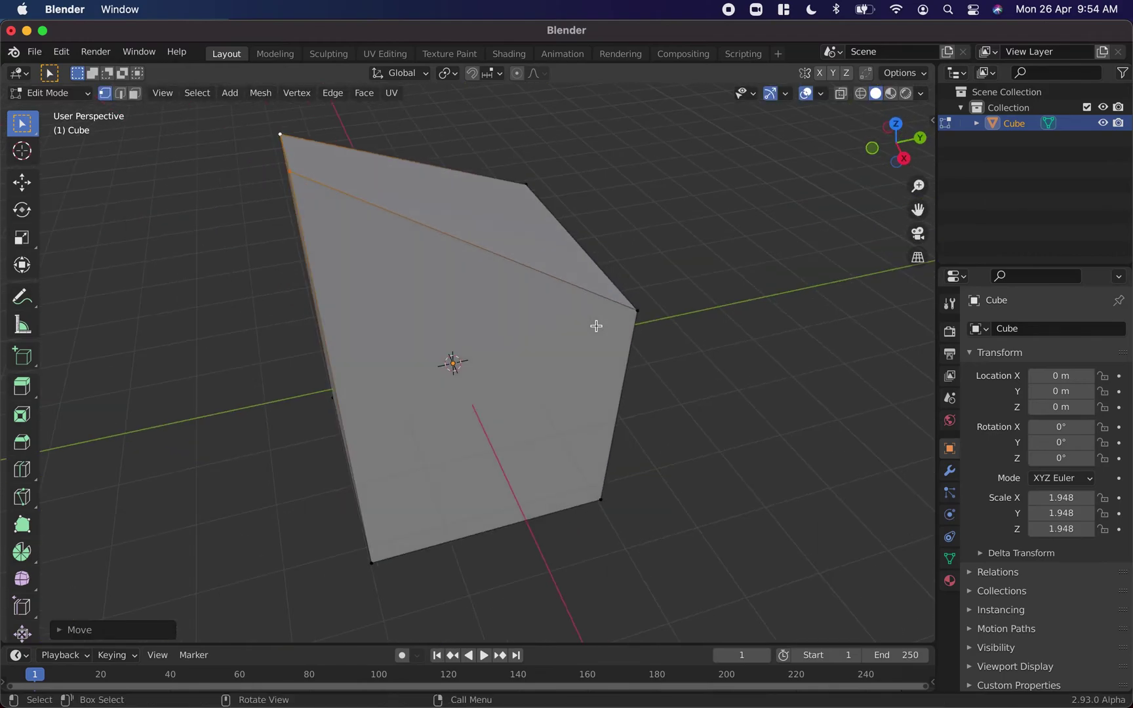
{"action": "scroll", "coordinate": [597, 326], "scroll_direction": "right", "scroll_amount": 10}
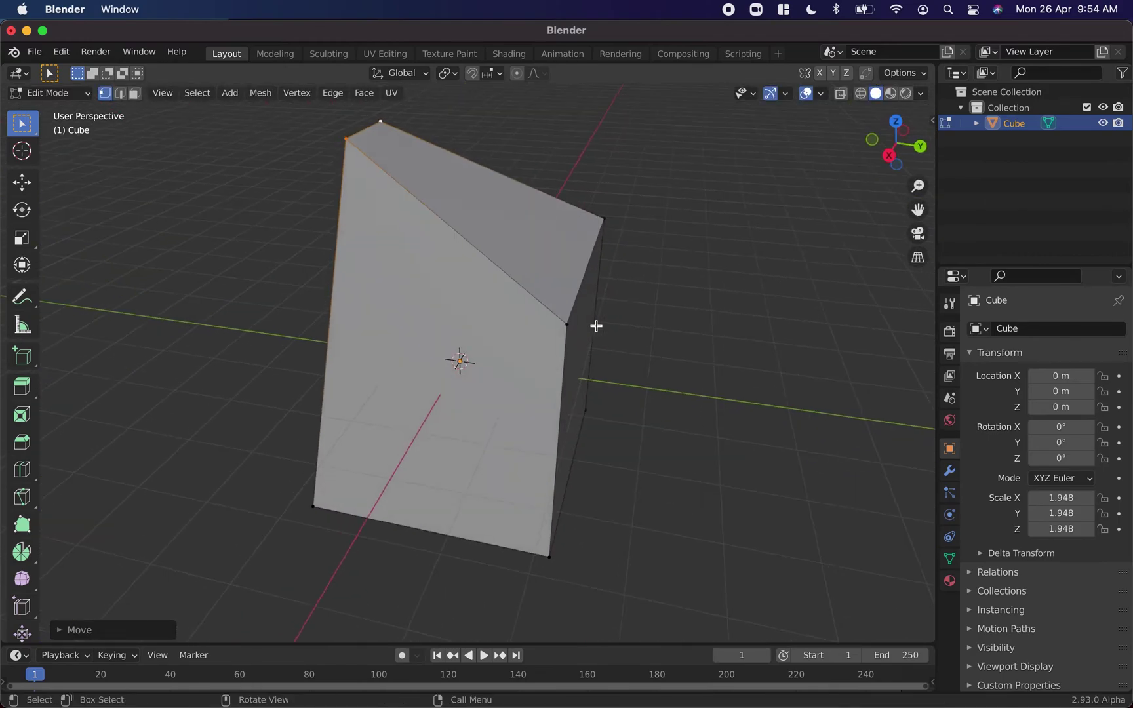
{"action": "scroll", "coordinate": [597, 326], "scroll_direction": "right", "scroll_amount": 10}
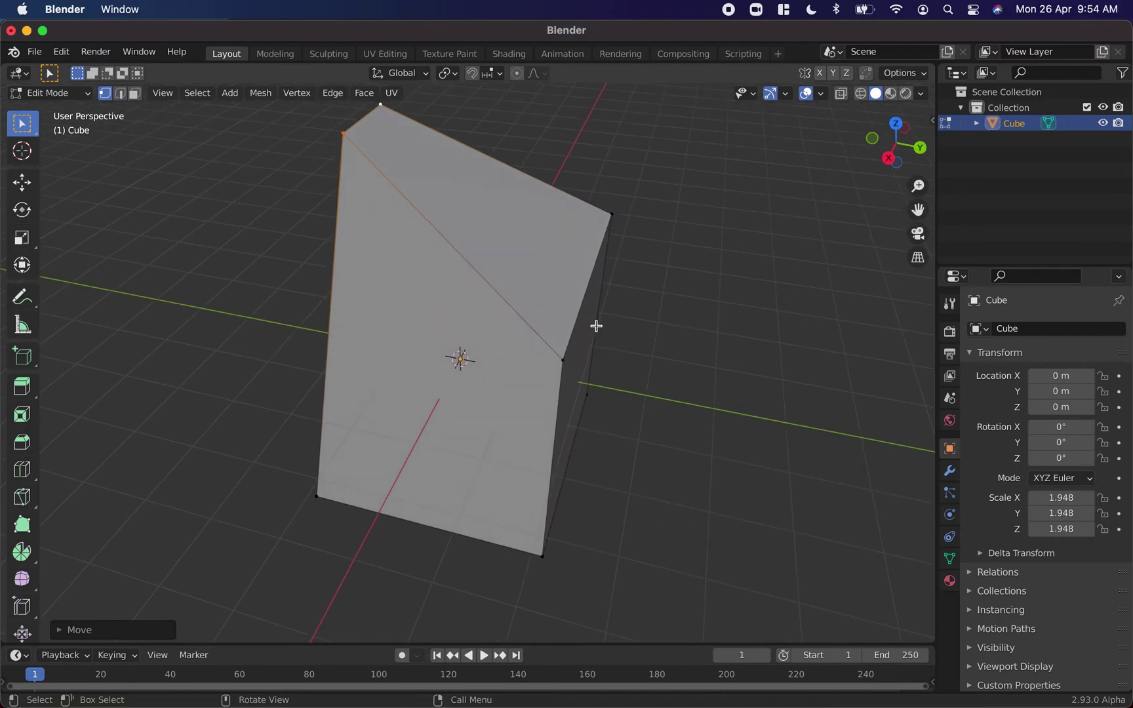
{"action": "scroll", "coordinate": [597, 326], "scroll_direction": "right", "scroll_amount": 2}
Step: In face select mode, scale the mesh's top face down to about 0.33
{"action": "left_click", "coordinate": [136, 93]}
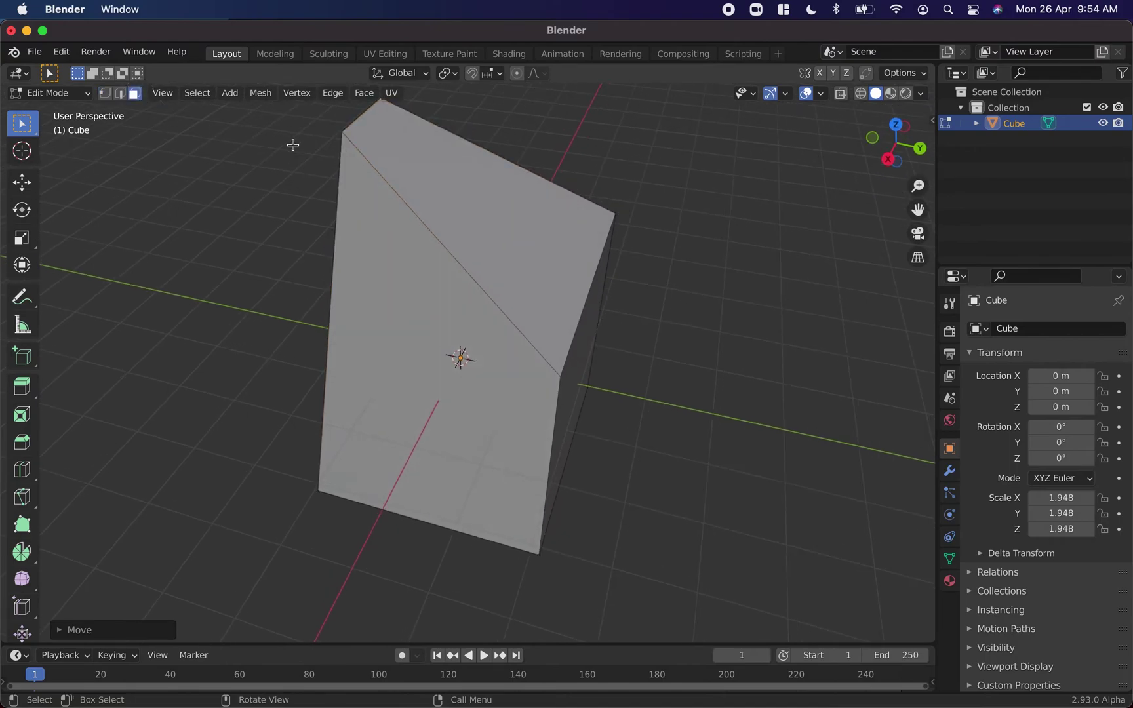
{"action": "left_click", "coordinate": [464, 192]}
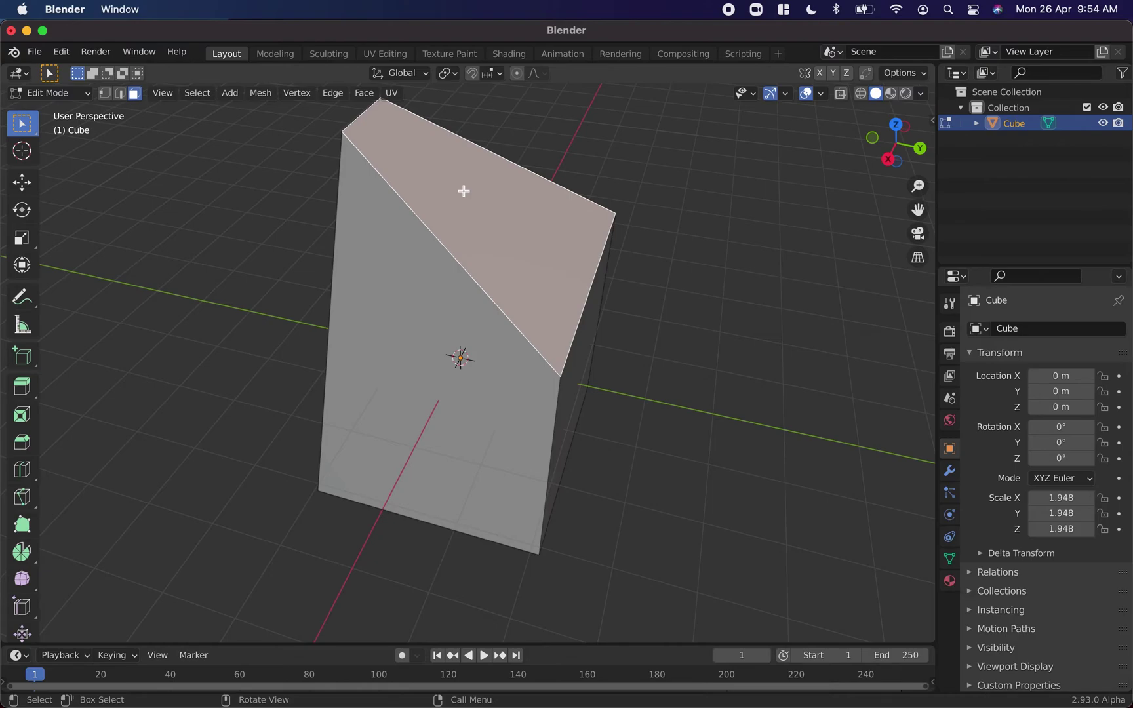
{"action": "key", "text": "s"}
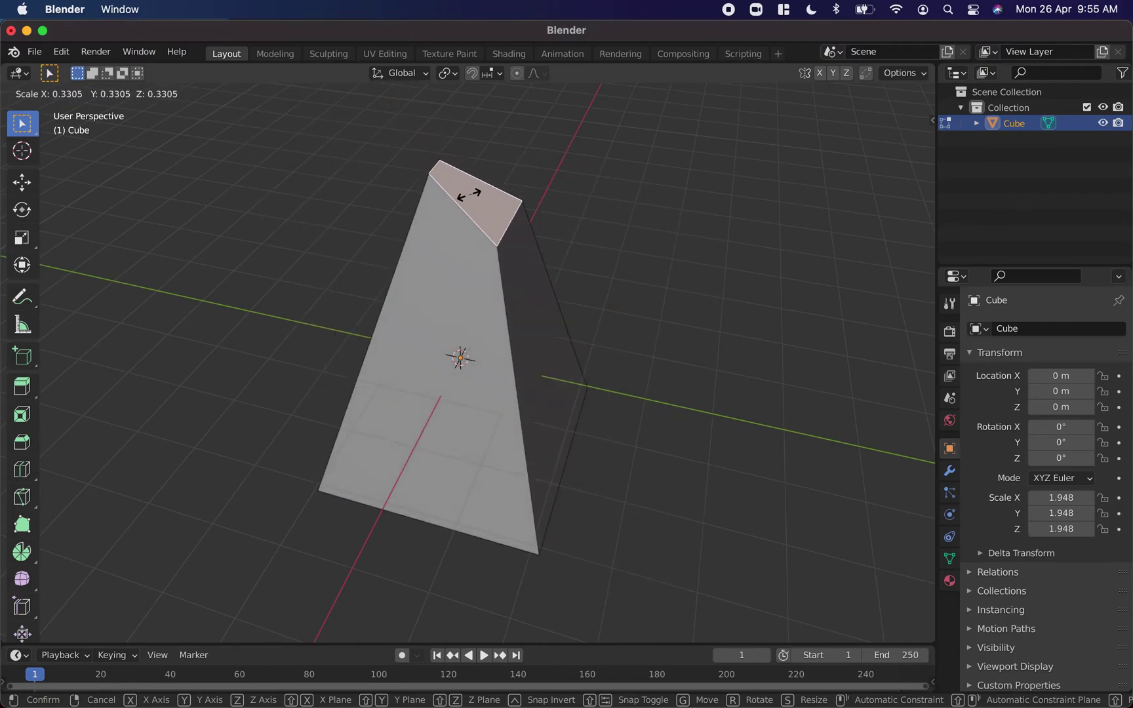
{"action": "left_click", "coordinate": [464, 190]}
{"action": "middle_click_drag", "start_coordinate": [602, 251], "coordinate": [536, 253]}
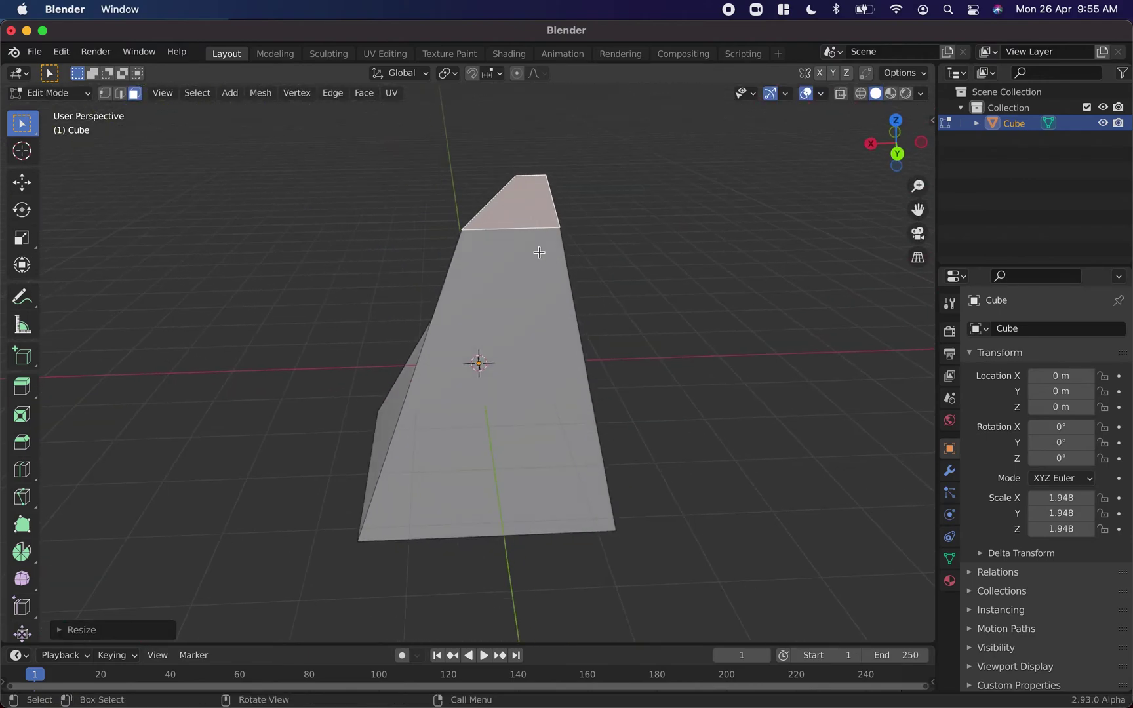
{"action": "scroll", "coordinate": [580, 278], "scroll_direction": "right", "scroll_amount": 5}
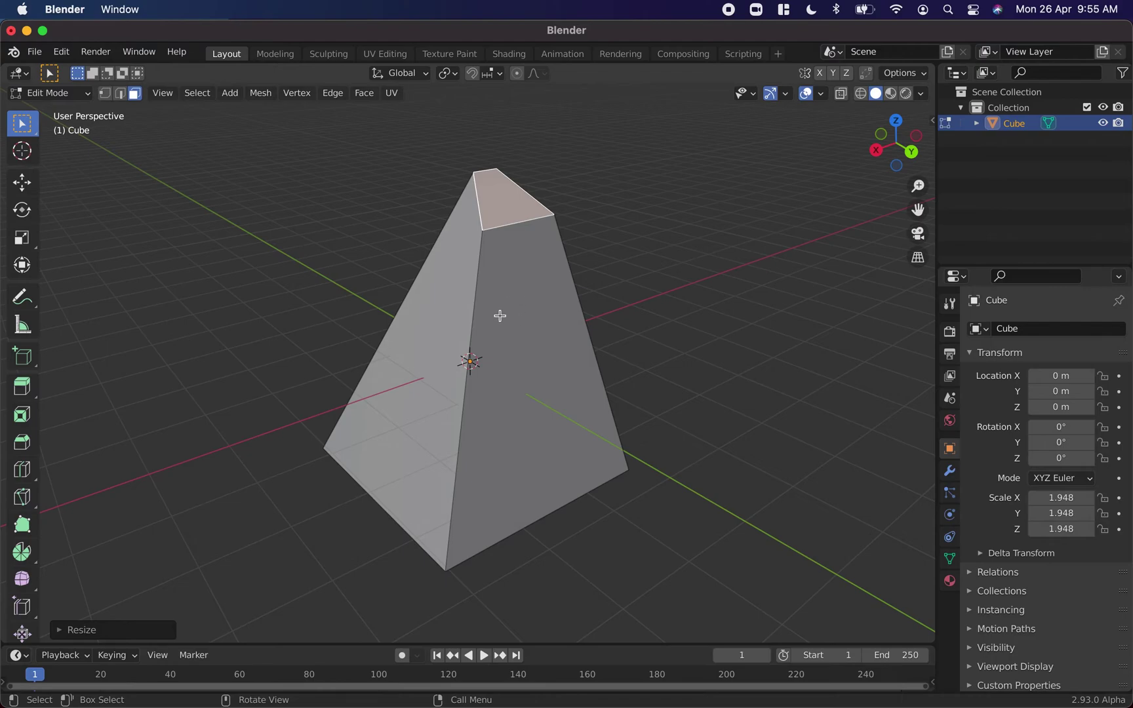
Step: Rotate the small top face twice about the X axis to slope the pyramid's cap
{"action": "middle_click_drag", "start_coordinate": [499, 316], "coordinate": [500, 221]}
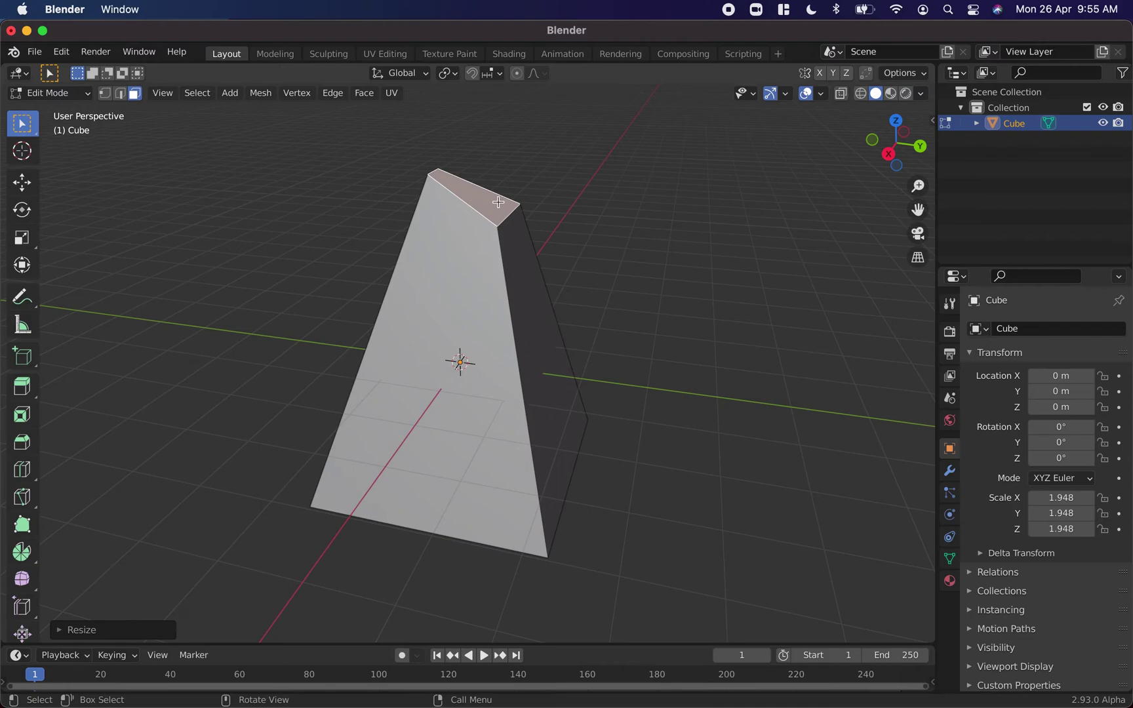
{"action": "key", "text": "r"}
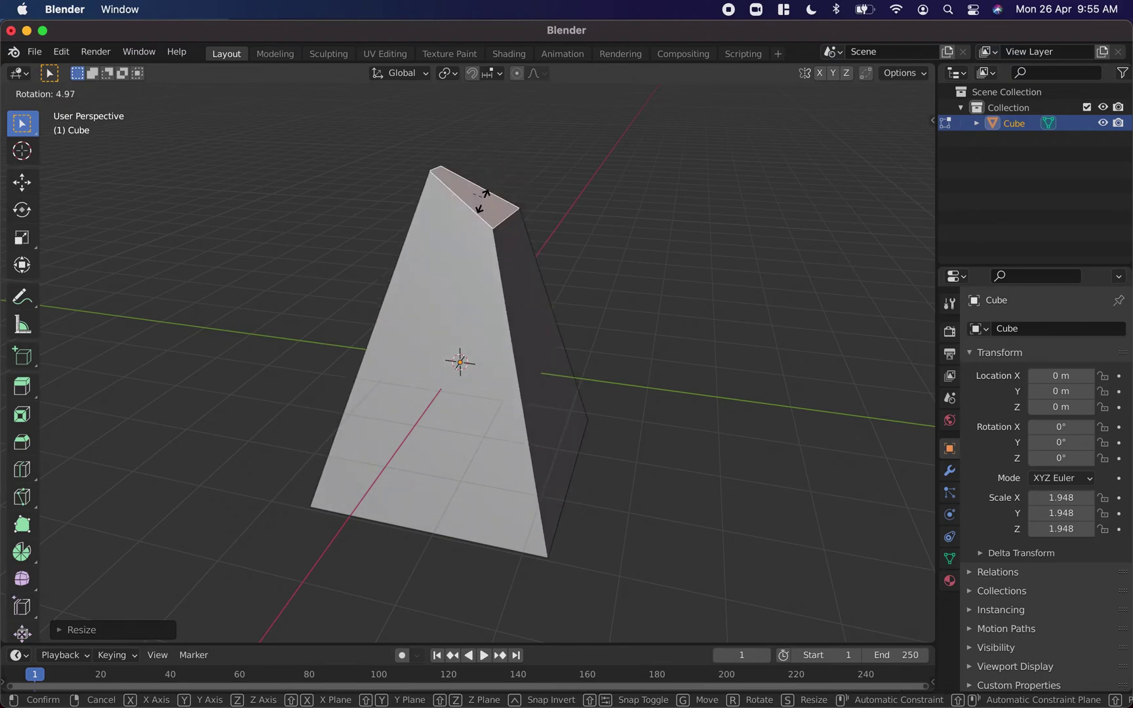
{"action": "key", "text": "x"}
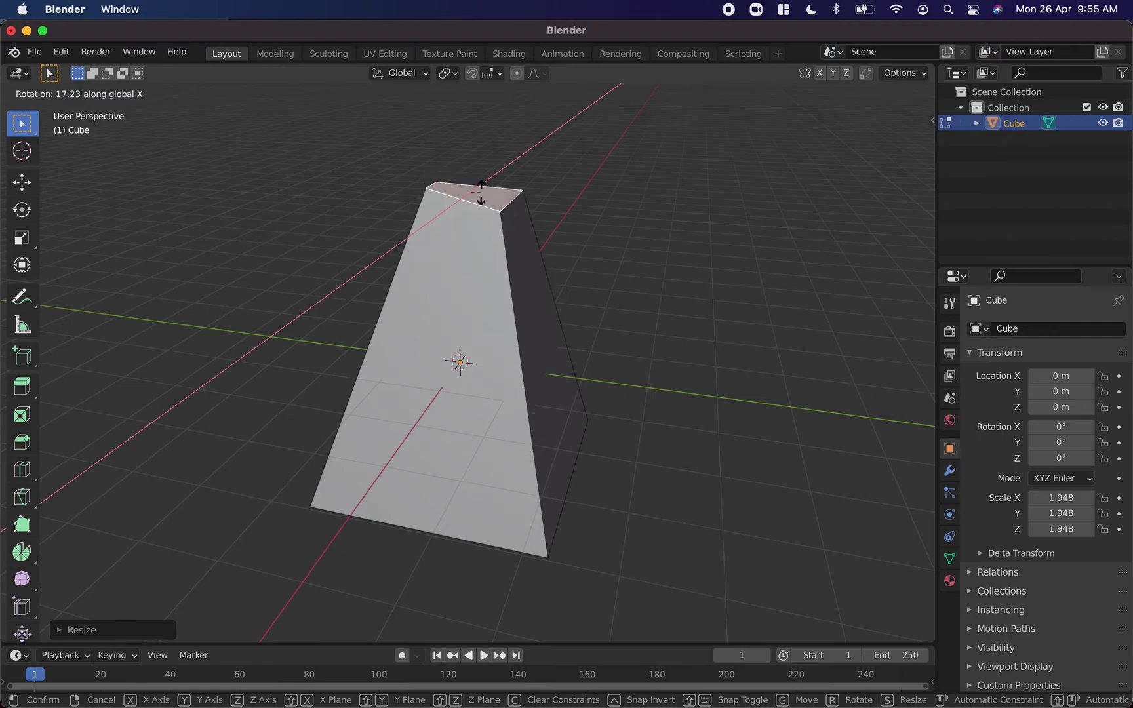
{"action": "left_click", "coordinate": [481, 190]}
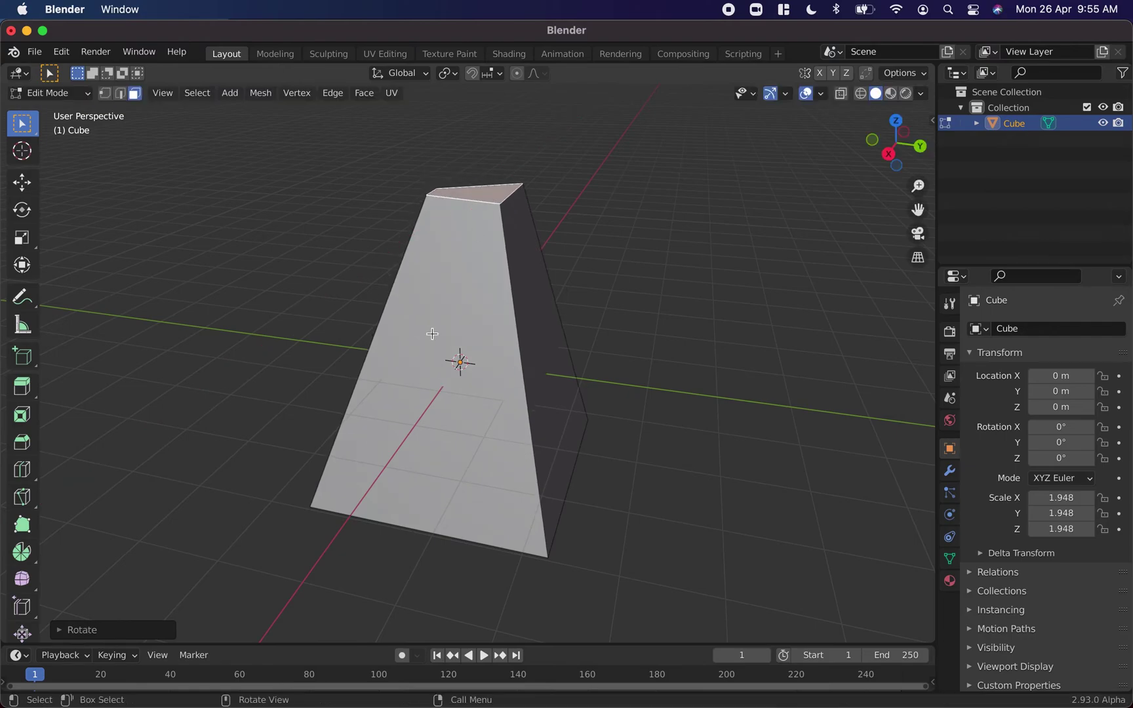
{"action": "scroll", "coordinate": [432, 334], "scroll_direction": "left", "scroll_amount": 5}
{"action": "scroll", "coordinate": [432, 334], "scroll_direction": "left", "scroll_amount": 5}
{"action": "key", "text": "r"}
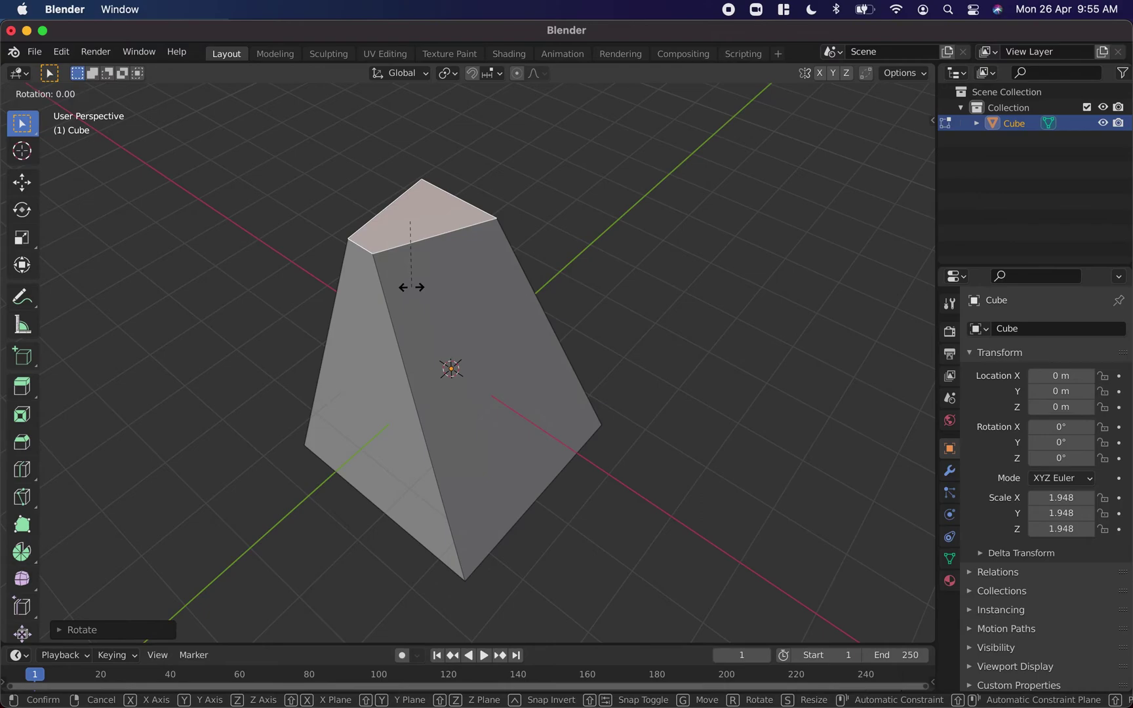
{"action": "key", "text": "x"}
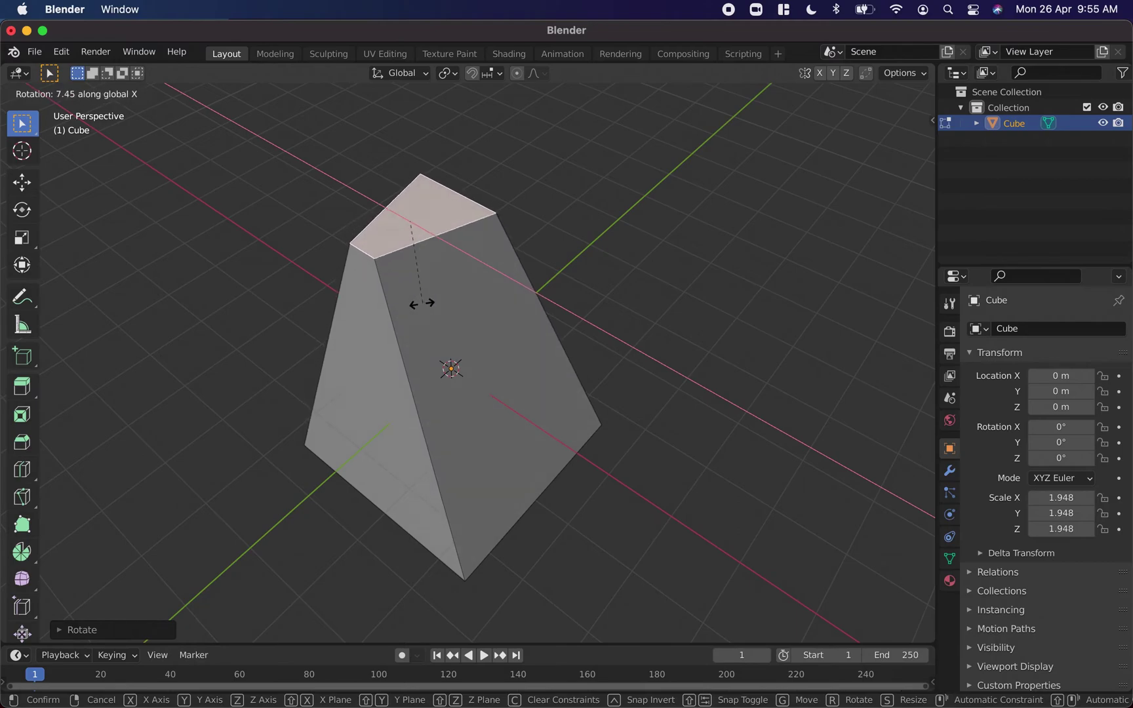
{"action": "left_click", "coordinate": [420, 304]}
{"action": "scroll", "coordinate": [496, 334], "scroll_direction": "left", "scroll_amount": 10}
{"action": "scroll", "coordinate": [496, 334], "scroll_direction": "left", "scroll_amount": 10}
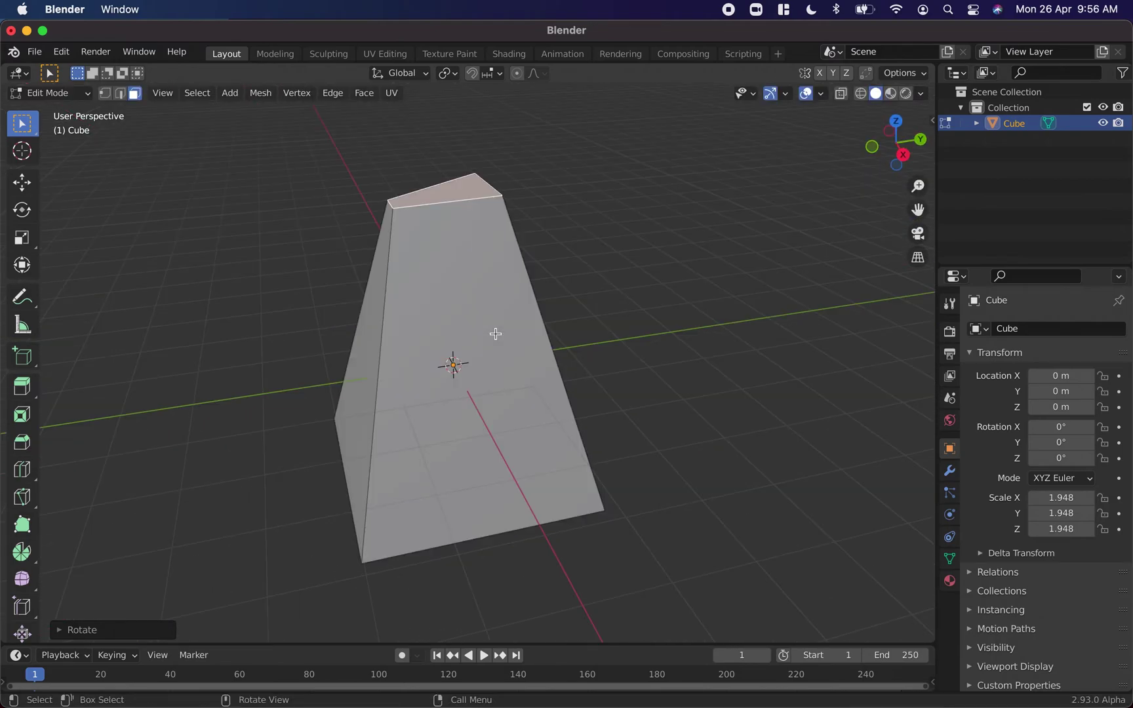
Step: Select the whole mesh and rotate it about the X axis
{"action": "key", "text": "a"}
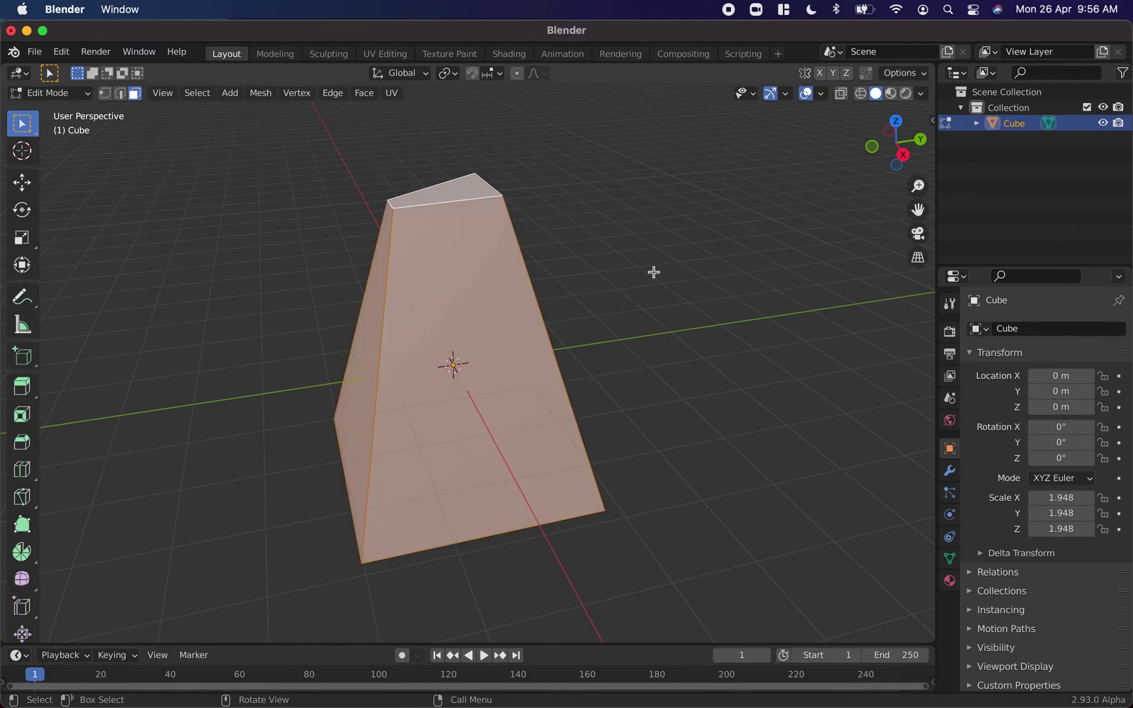
{"action": "key", "text": "r"}
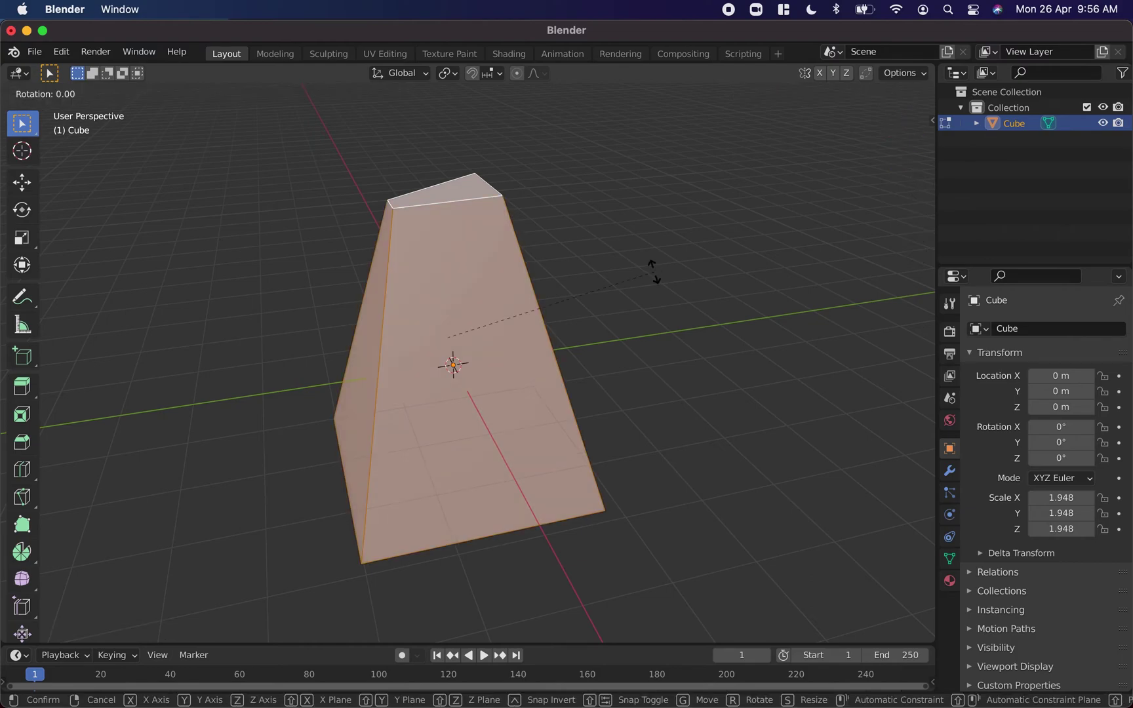
{"action": "key", "text": "x"}
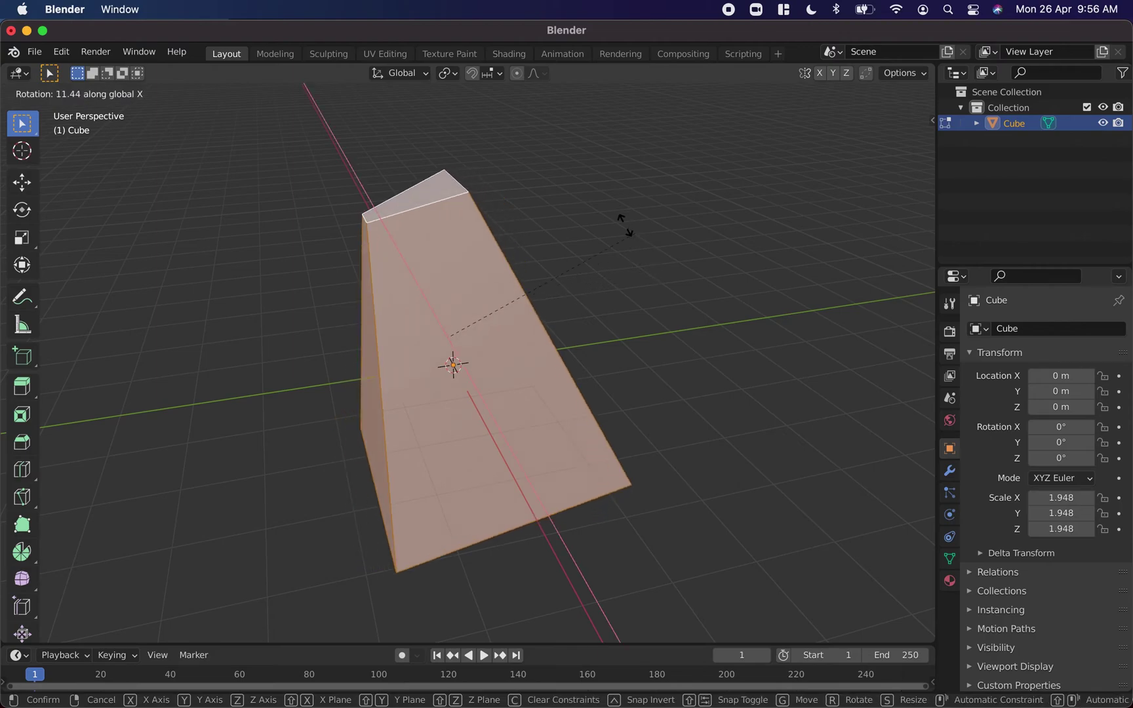
{"action": "left_click", "coordinate": [542, 195]}
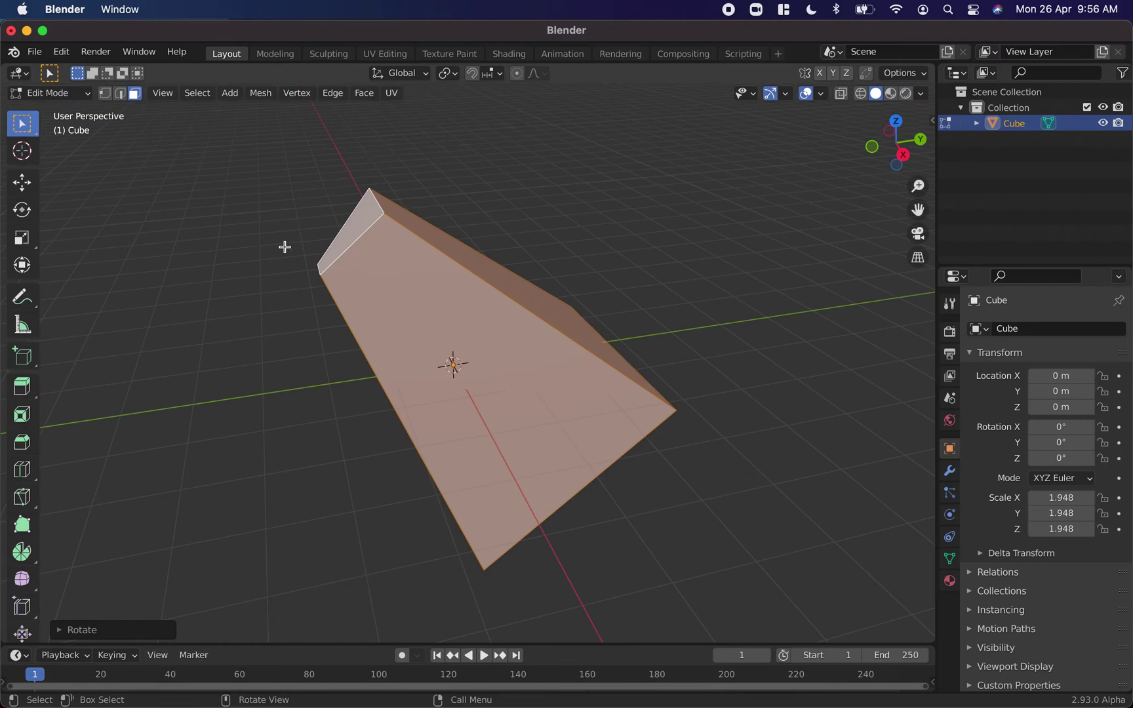
Step: Deselect the mesh and return to Object Mode with the reshaped Cube
{"action": "key", "text": "Tab"}
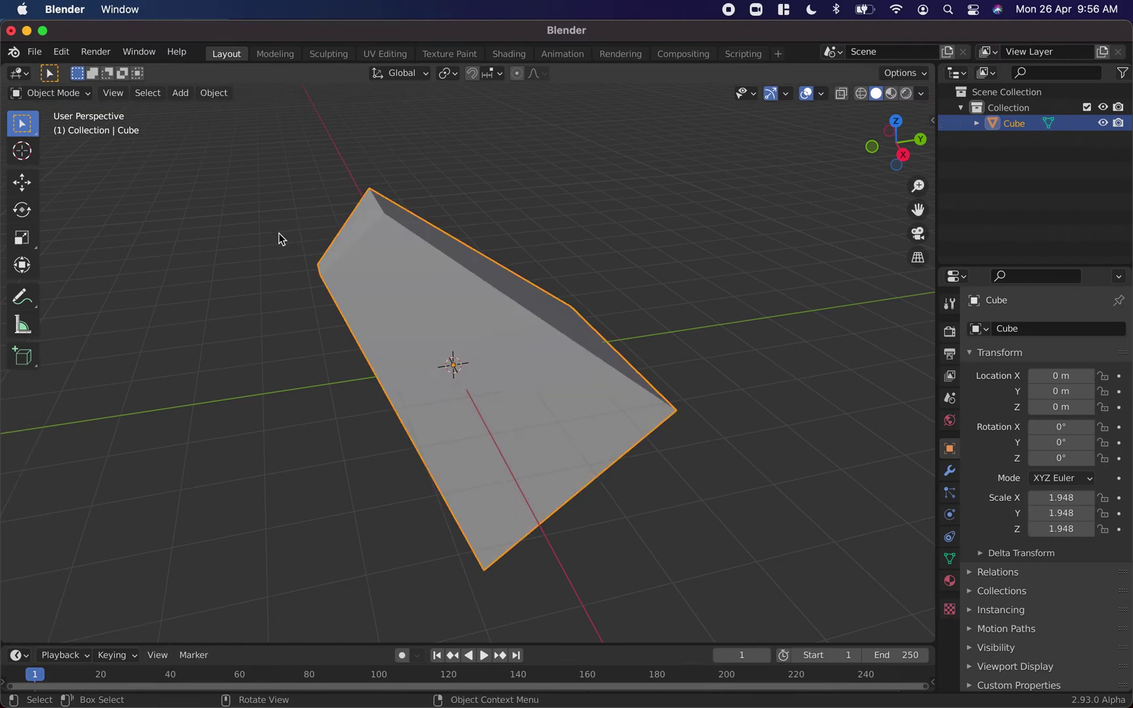
{"action": "middle_click_drag", "start_coordinate": [324, 286], "coordinate": [339, 273]}
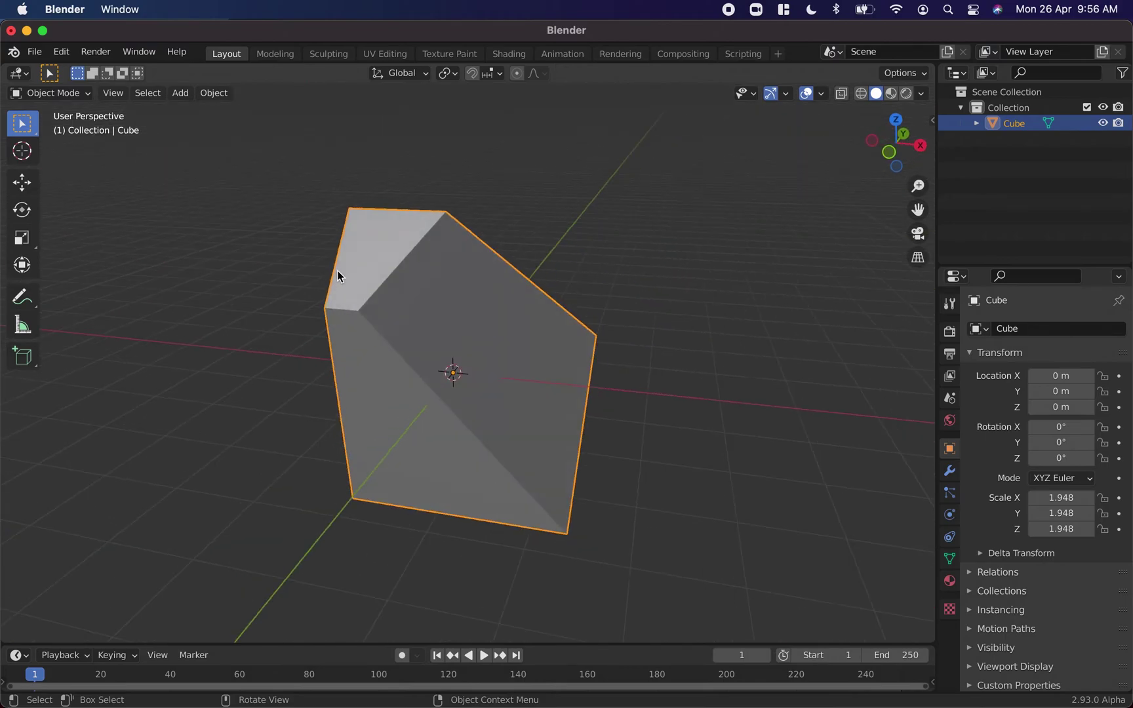
{"action": "key", "text": "Tab"}
{"action": "middle_click_drag", "start_coordinate": [435, 195], "coordinate": [459, 216]}
{"action": "left_click", "coordinate": [516, 275]}
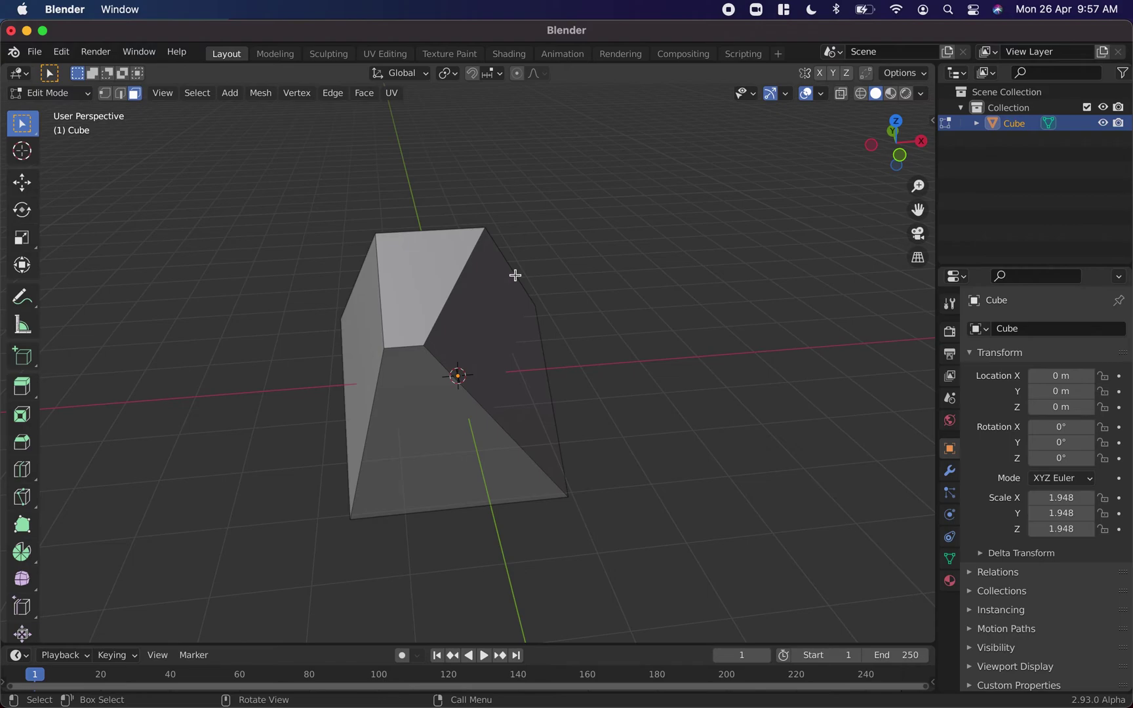
{"action": "key", "text": "Tab"}
{"action": "scroll", "coordinate": [606, 346], "scroll_direction": "left", "scroll_amount": 10}
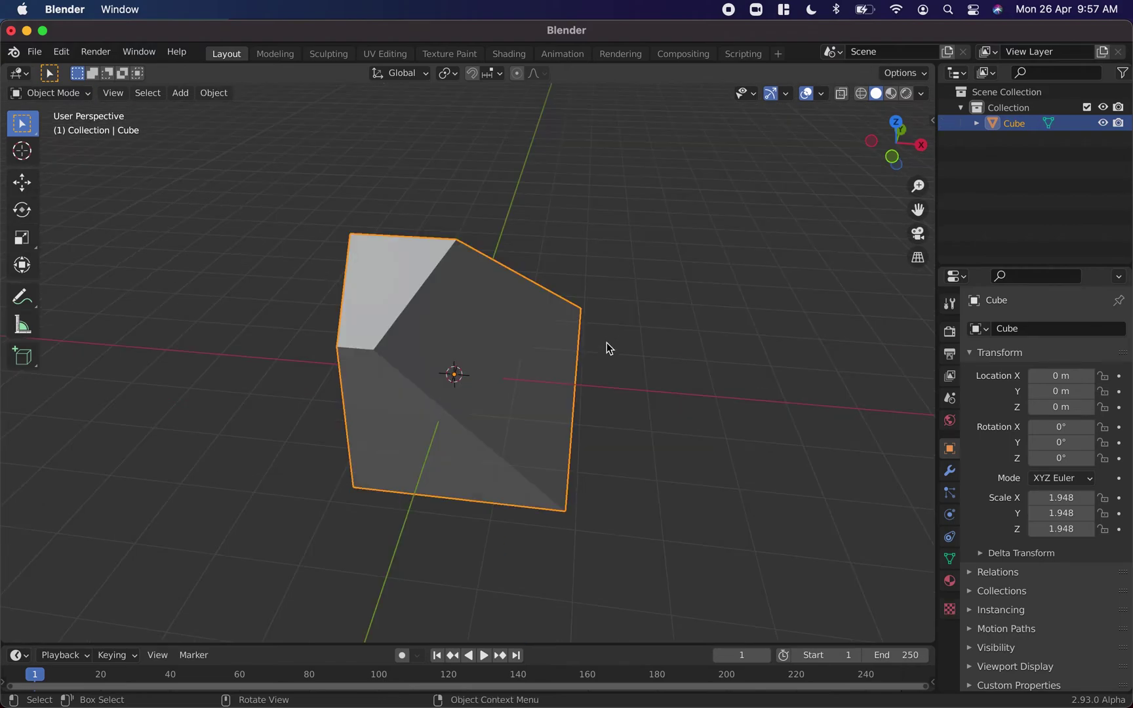
{"action": "scroll", "coordinate": [607, 346], "scroll_direction": "left", "scroll_amount": 5}
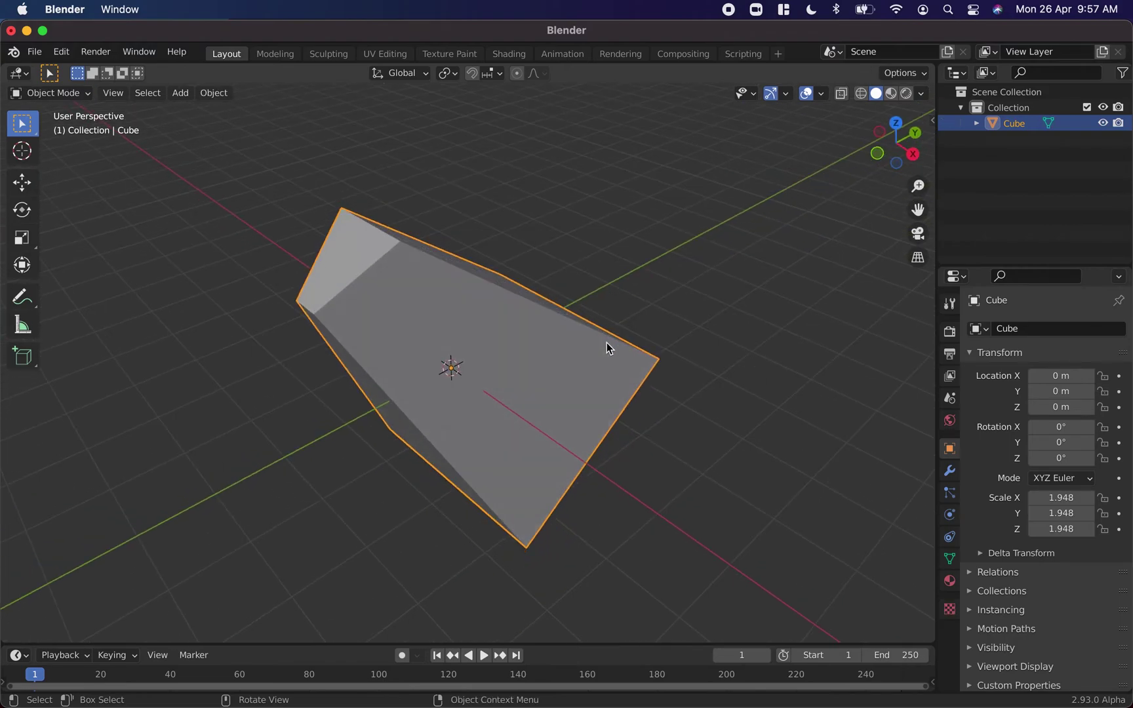
Step: Delete the reshaped cube and add a new Plane mesh at the origin
{"action": "key", "text": "x"}
{"action": "left_click", "coordinate": [607, 344]}
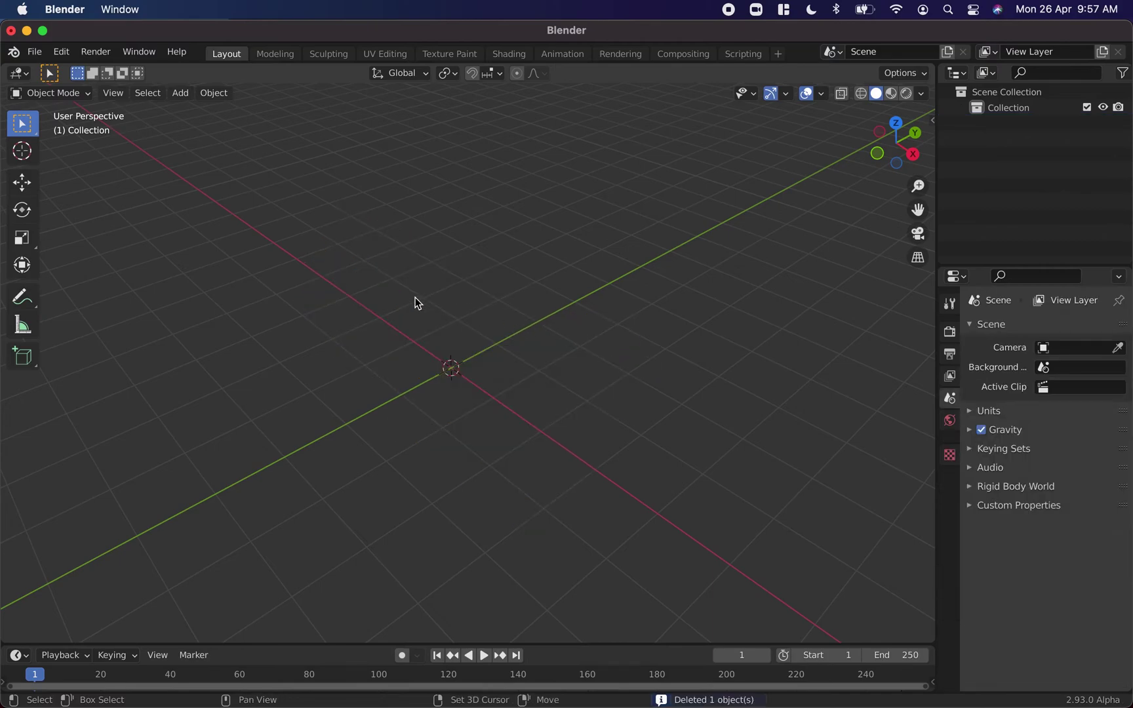
{"action": "key", "text": "shift+a"}
{"action": "mouse_move", "coordinate": [415, 298]}
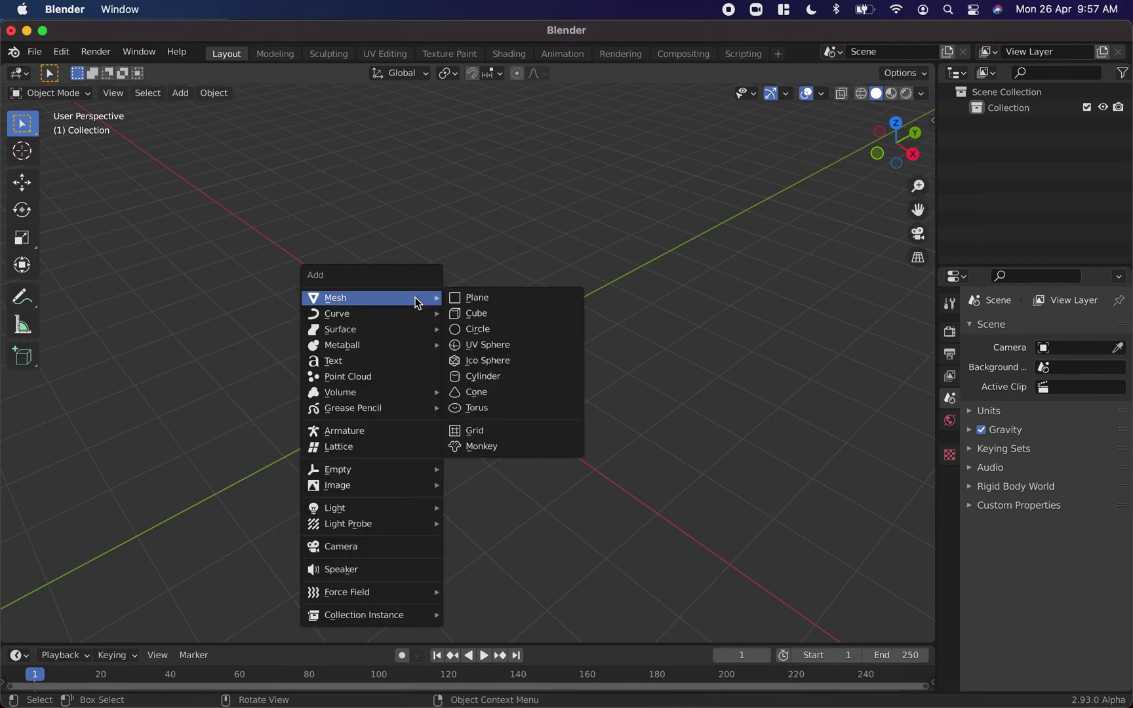
{"action": "left_click", "coordinate": [469, 298]}
{"action": "scroll", "coordinate": [477, 417], "scroll_direction": "left", "scroll_amount": 10}
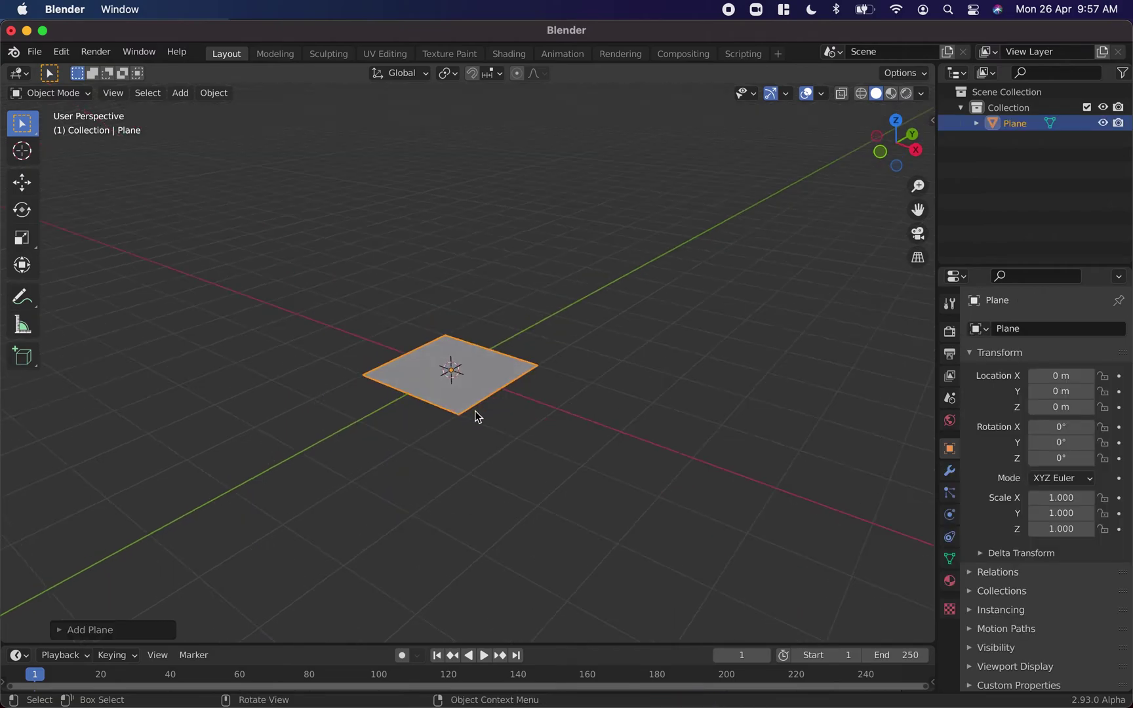
{"action": "scroll", "coordinate": [478, 417], "scroll_direction": "left", "scroll_amount": 8}
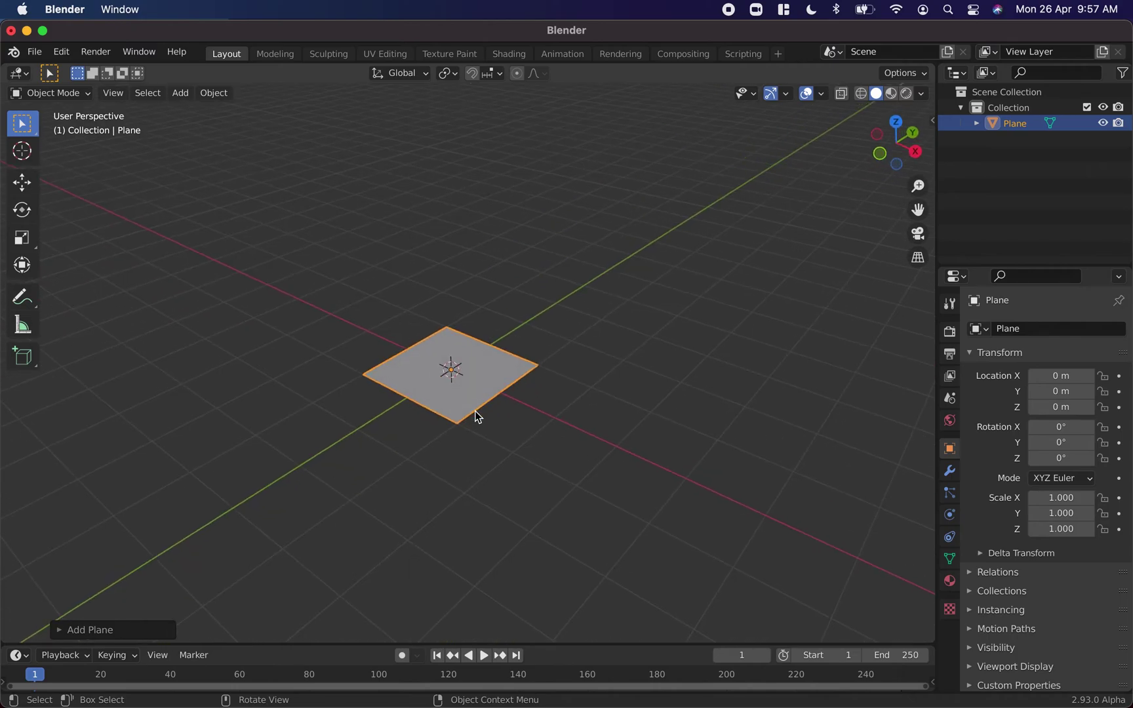
{"action": "scroll", "coordinate": [477, 417], "scroll_direction": "left", "scroll_amount": 3}
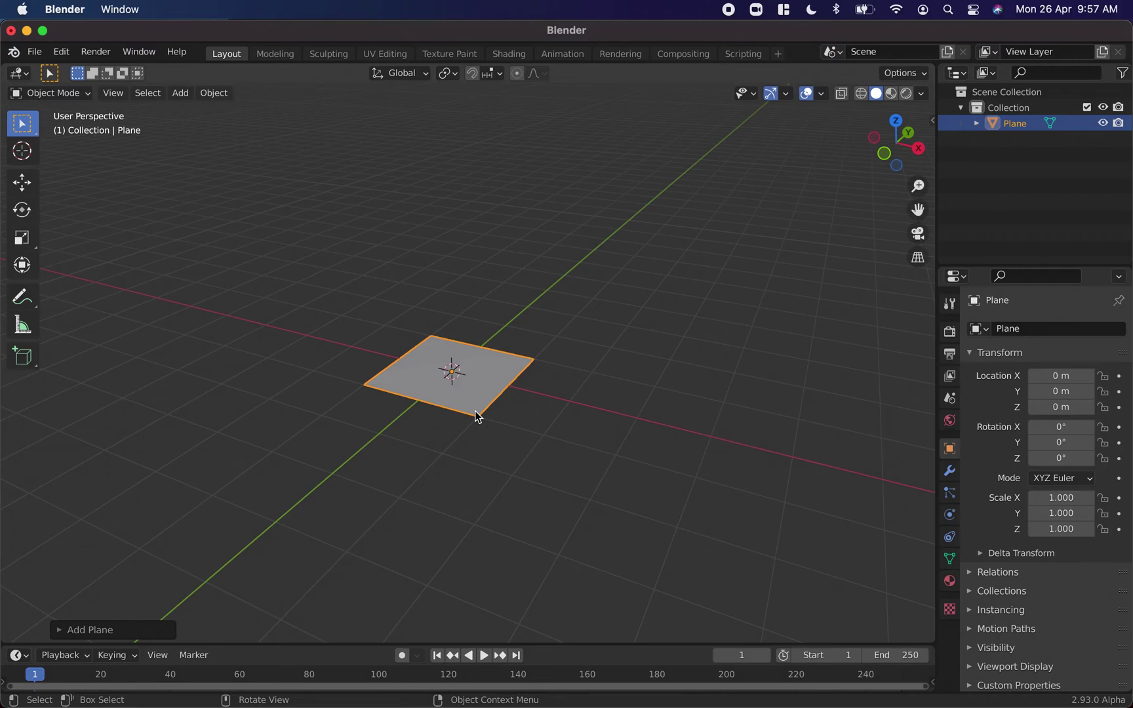
Step: In edge select mode, extrude the plane's edge flat along the X axis
{"action": "key", "text": "Tab"}
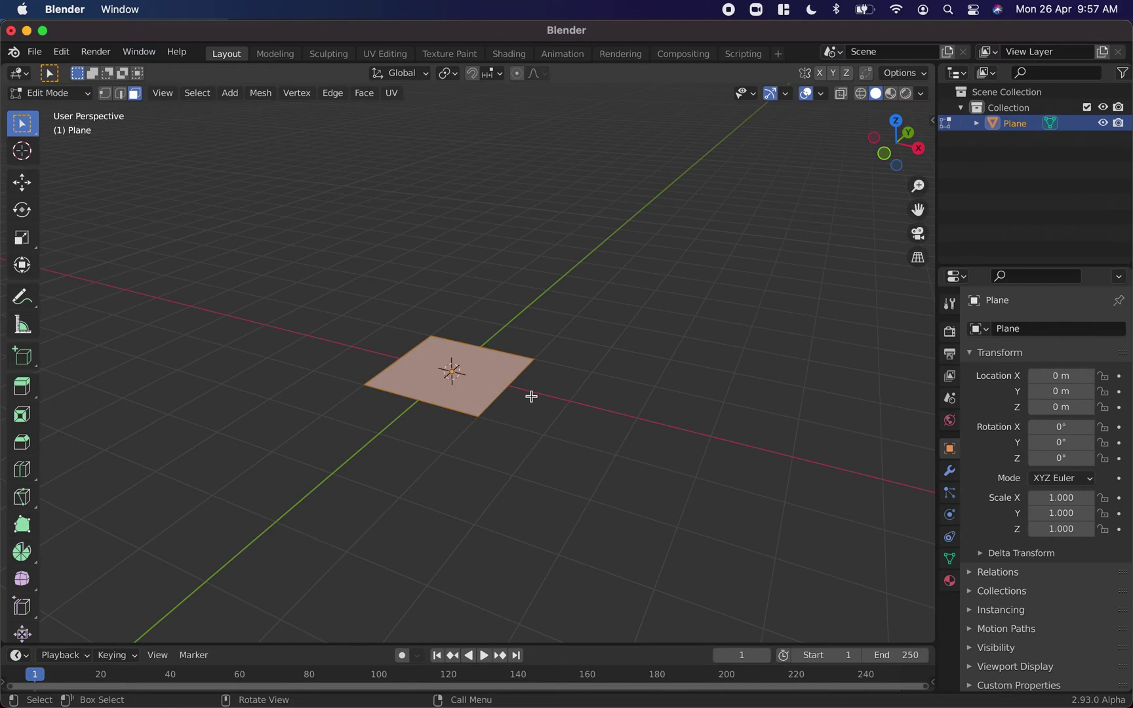
{"action": "left_click", "coordinate": [121, 95]}
{"action": "left_click", "coordinate": [656, 465]}
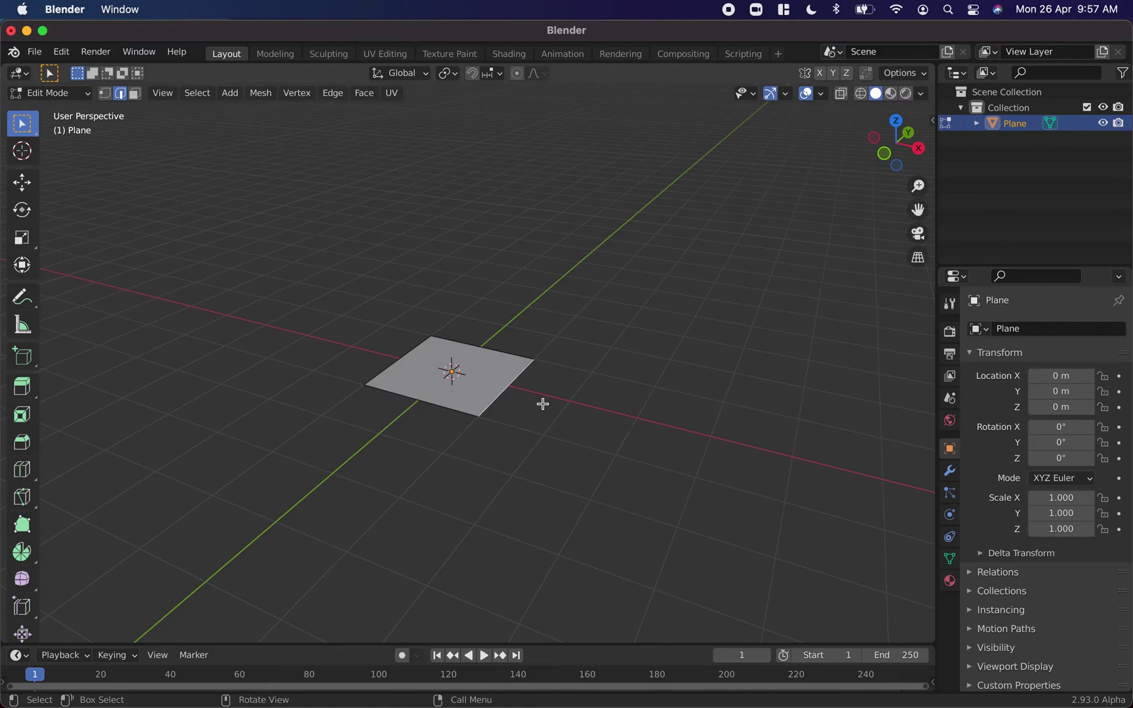
{"action": "scroll", "coordinate": [541, 404], "scroll_direction": "up", "scroll_amount": 3}
{"action": "scroll", "coordinate": [545, 404], "scroll_direction": "up", "scroll_amount": 2}
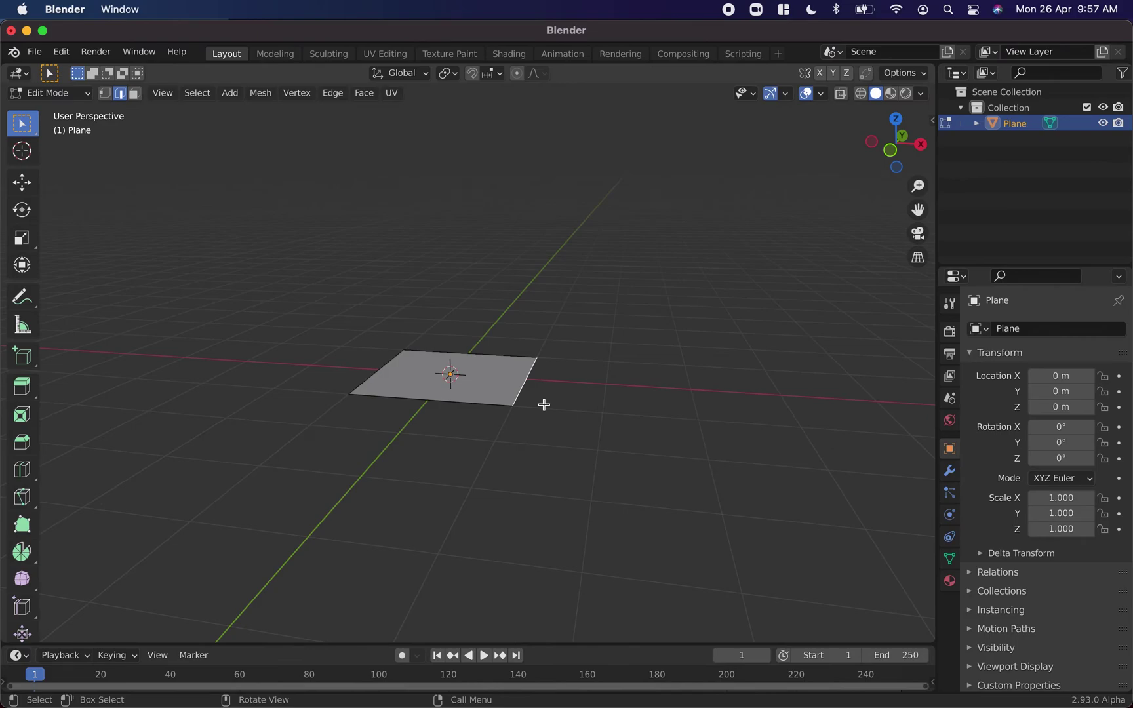
{"action": "key", "text": "e"}
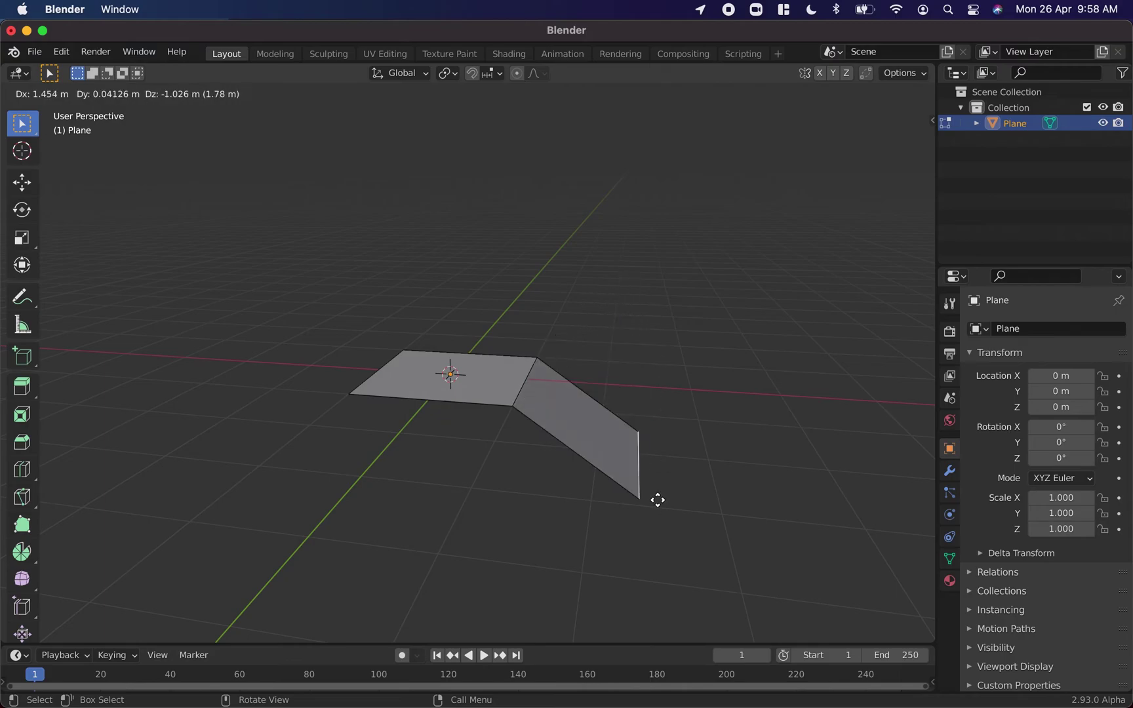
{"action": "key", "text": "x"}
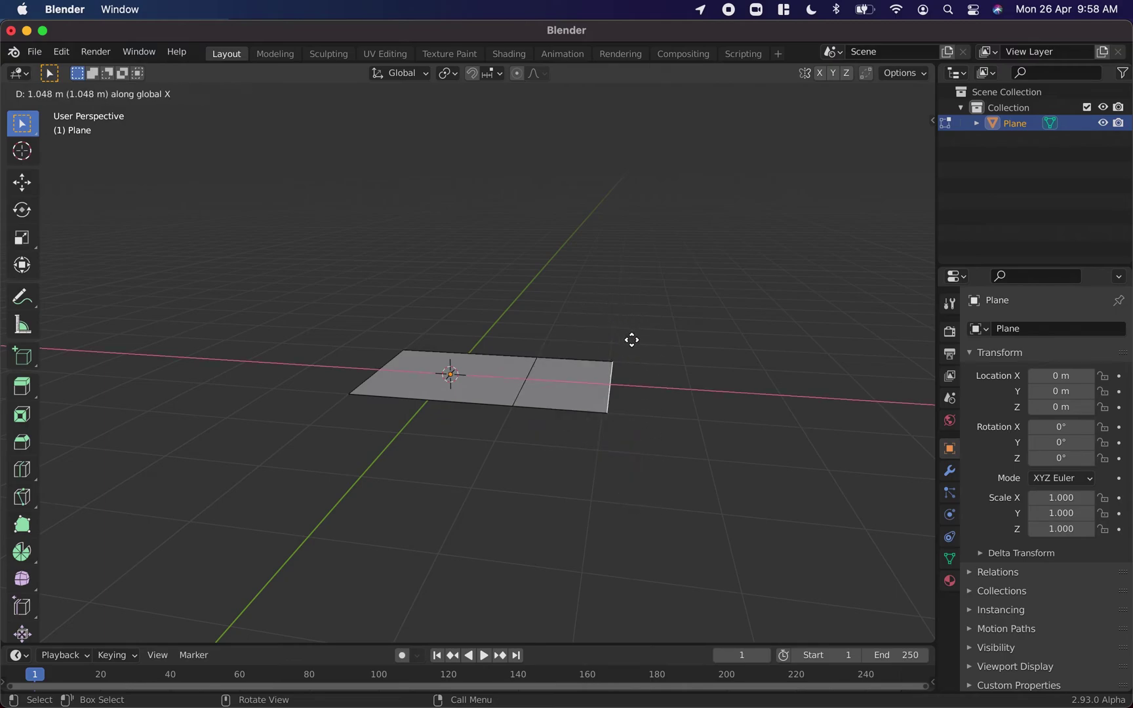
{"action": "left_click", "coordinate": [711, 376]}
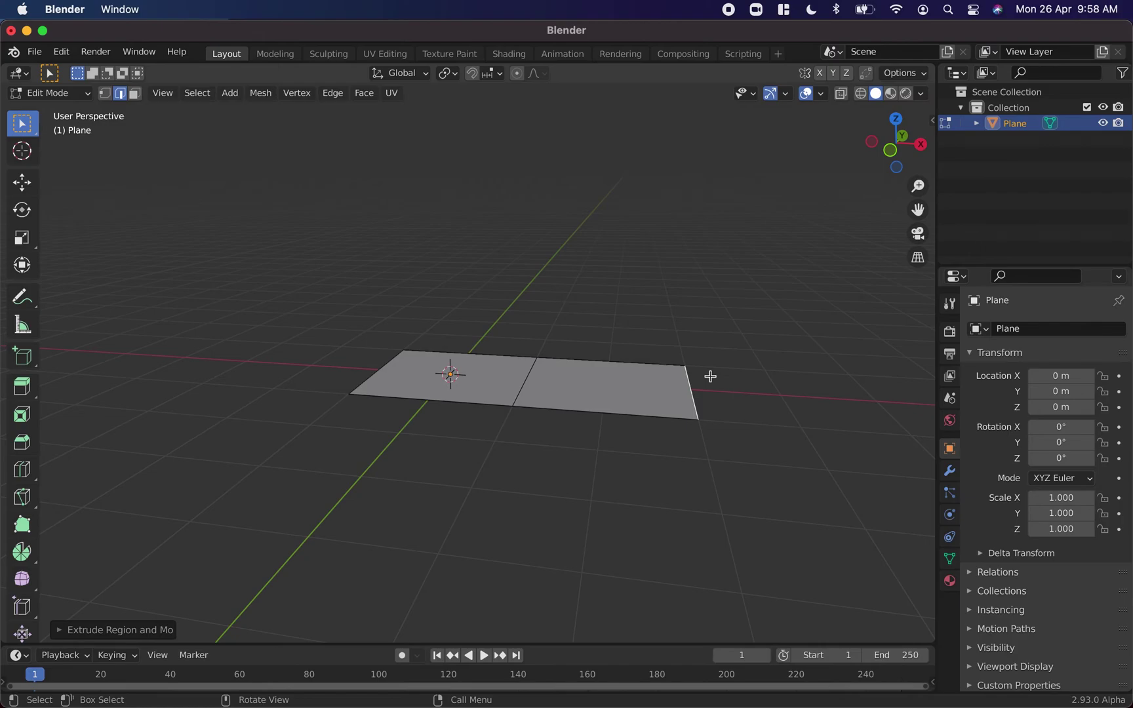
Step: Extrude the end edge up along Z into a wall, then back along X over the top
{"action": "middle_click_drag", "start_coordinate": [711, 377], "coordinate": [711, 376]}
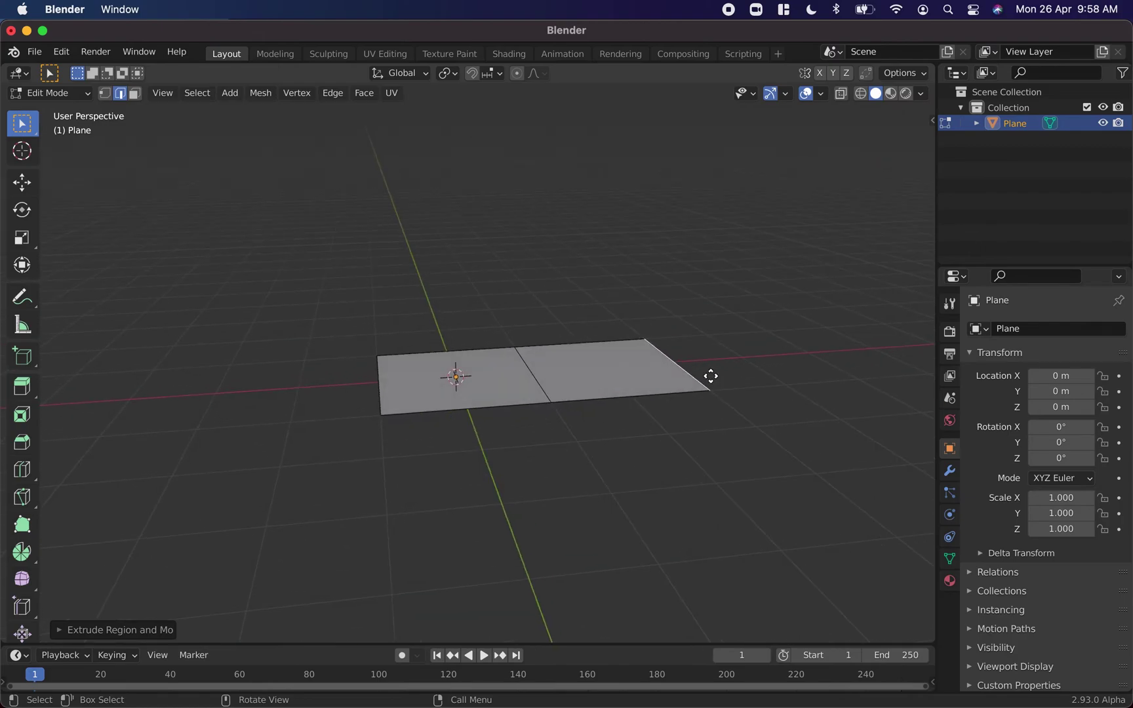
{"action": "key", "text": "e"}
{"action": "key", "text": "z"}
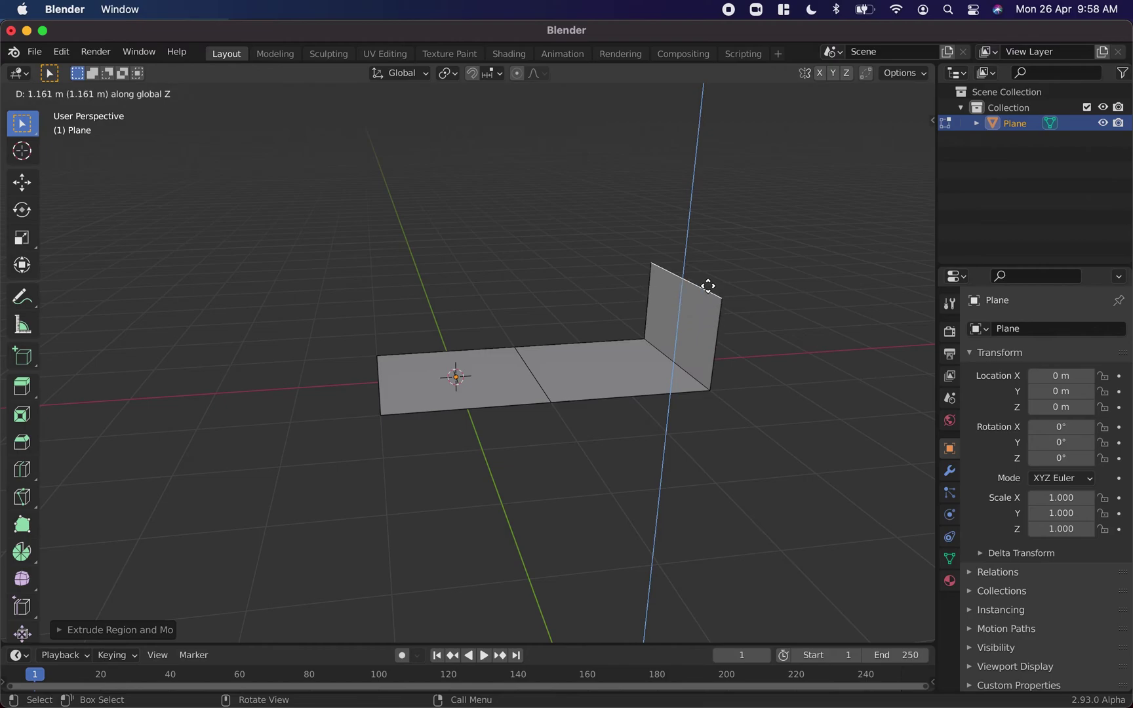
{"action": "left_click", "coordinate": [705, 258]}
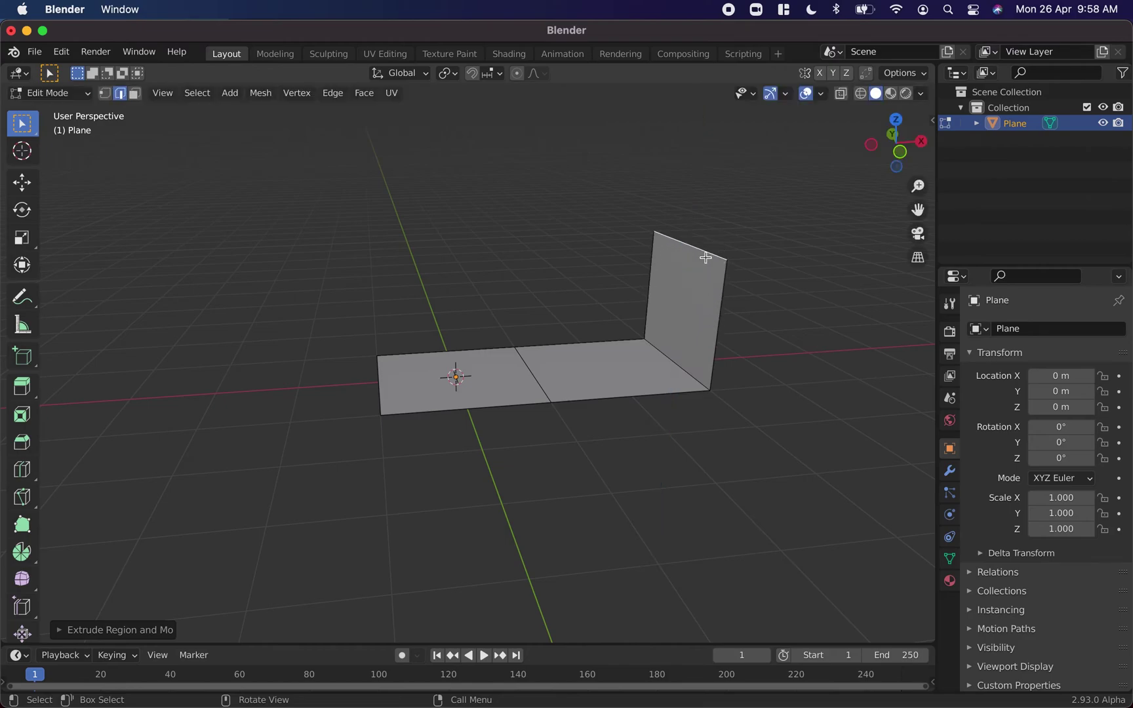
{"action": "key", "text": "e"}
{"action": "key", "text": "y"}
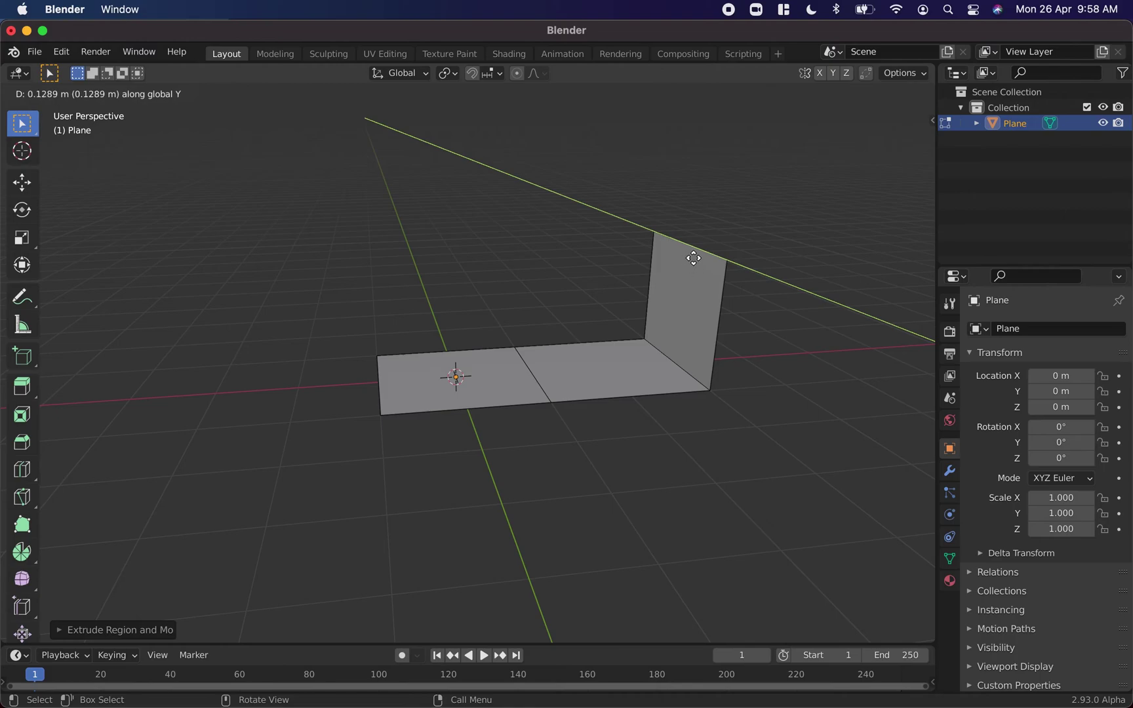
{"action": "key", "text": "x"}
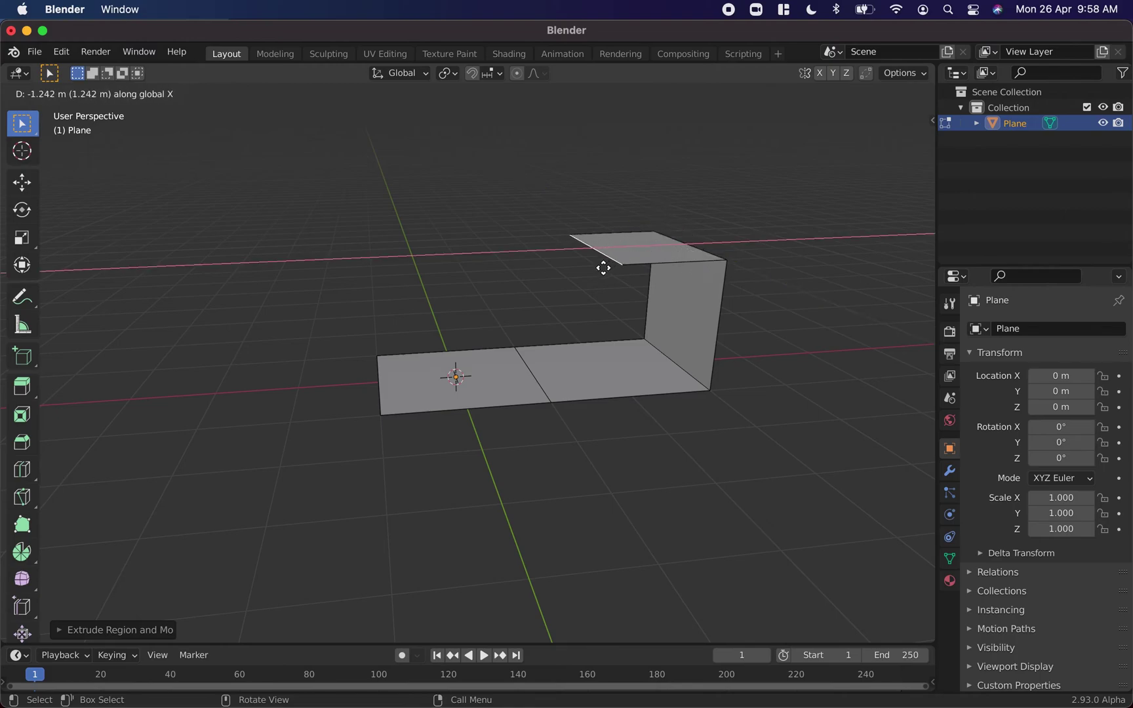
{"action": "left_click", "coordinate": [572, 277]}
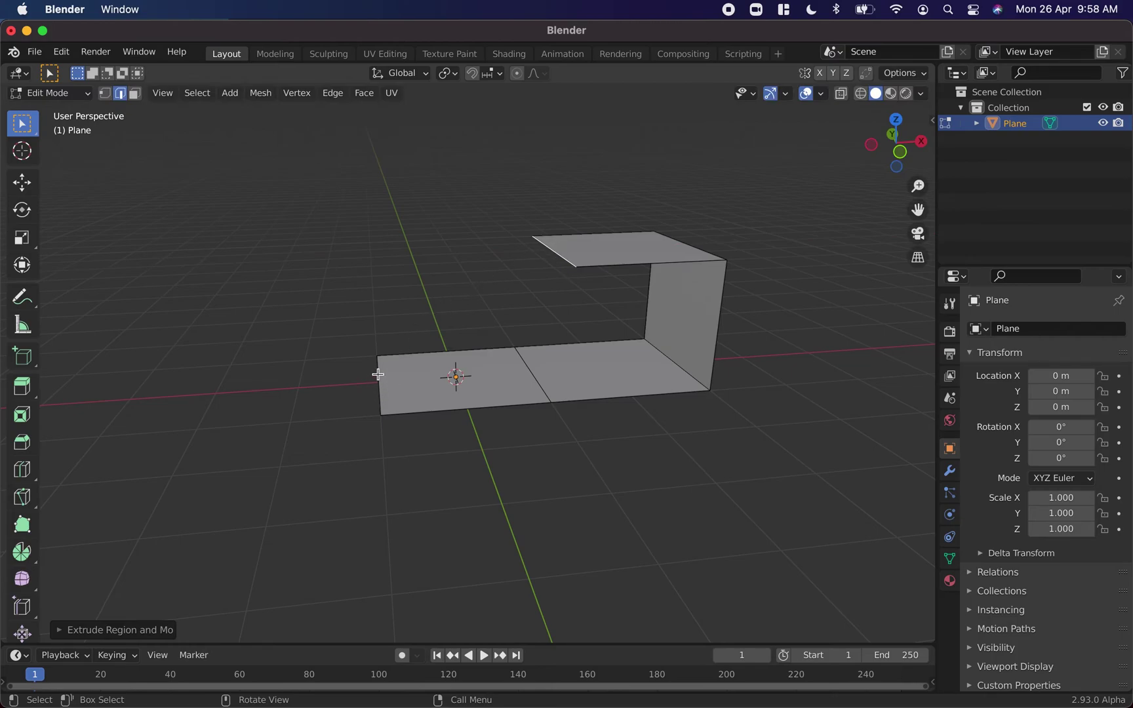
Step: Select the top and bottom open edges and fill a sloping face between them
{"action": "left_click", "coordinate": [361, 296]}
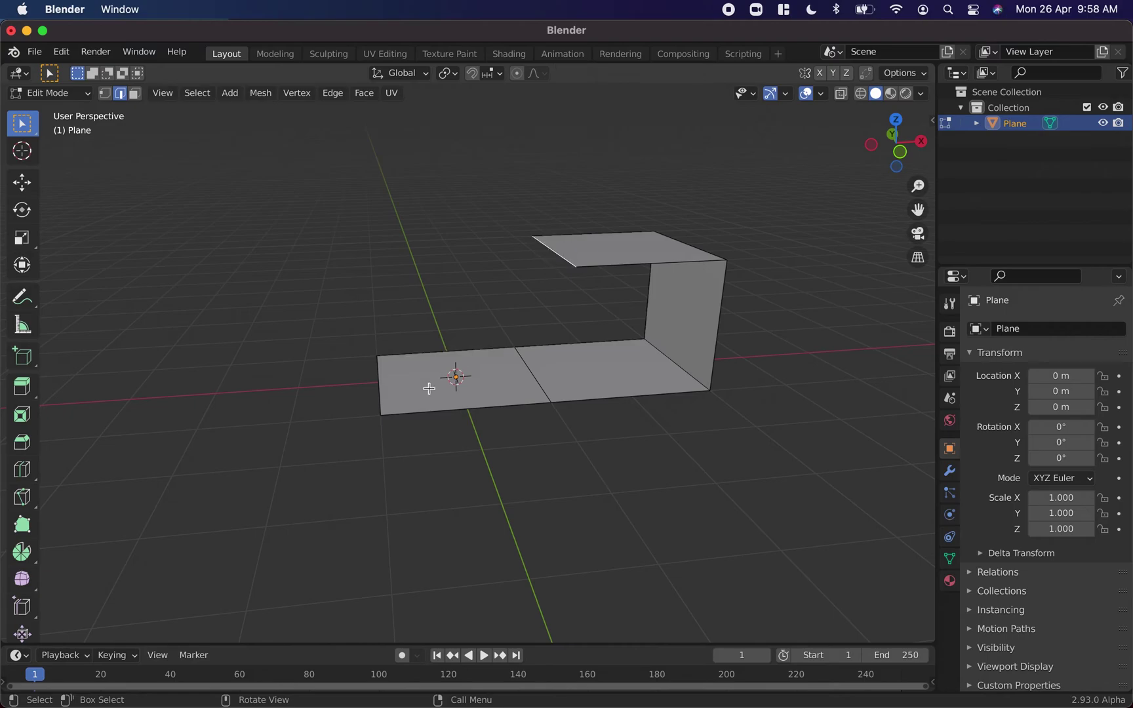
{"action": "left_click", "coordinate": [379, 391], "text": "shift"}
{"action": "key", "text": "f"}
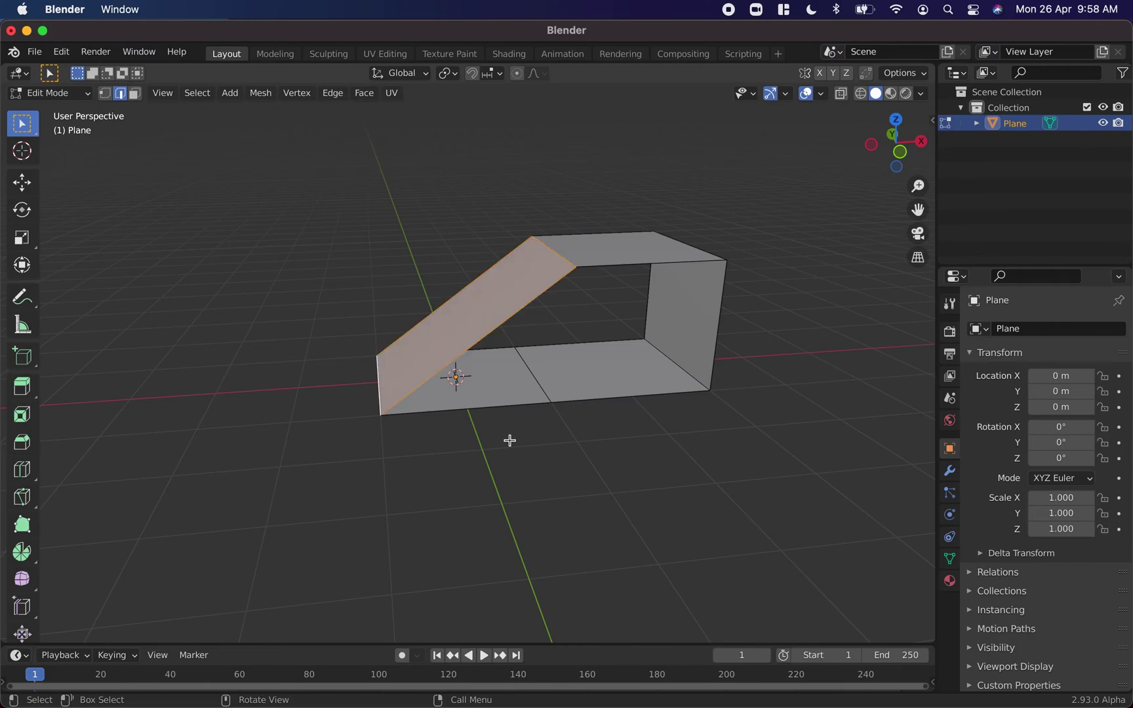
{"action": "scroll", "coordinate": [510, 440], "scroll_direction": "left", "scroll_amount": 10}
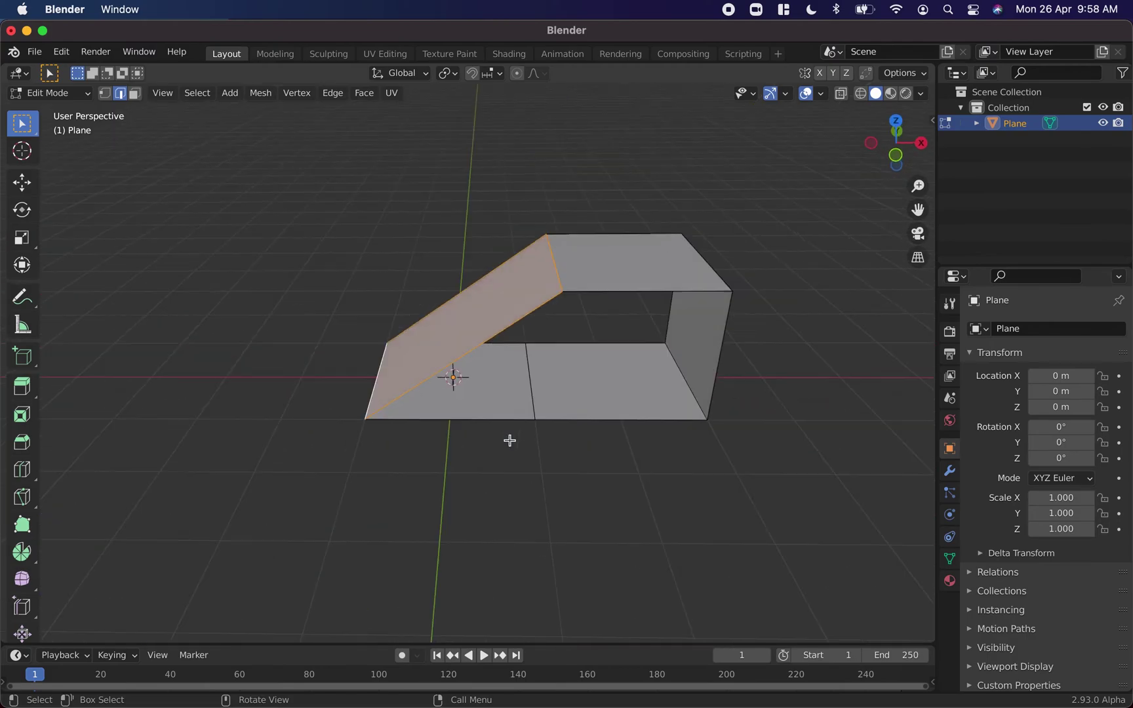
{"action": "scroll", "coordinate": [510, 440], "scroll_direction": "left", "scroll_amount": 10}
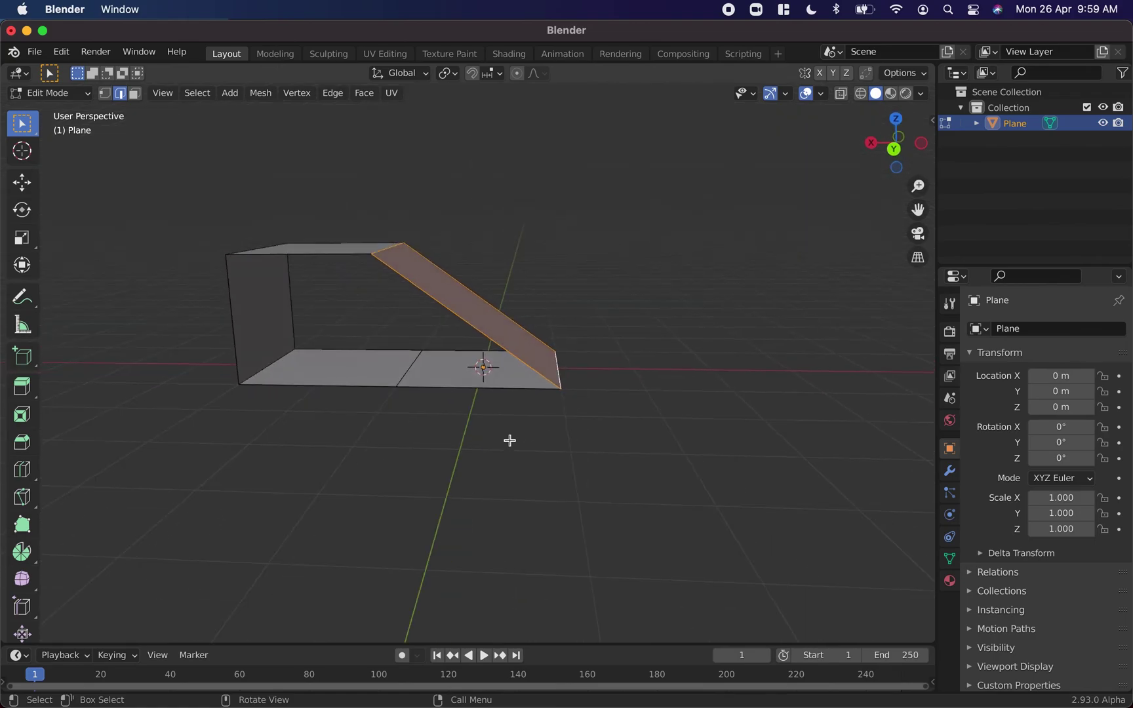
{"action": "scroll", "coordinate": [511, 440], "scroll_direction": "left", "scroll_amount": 3}
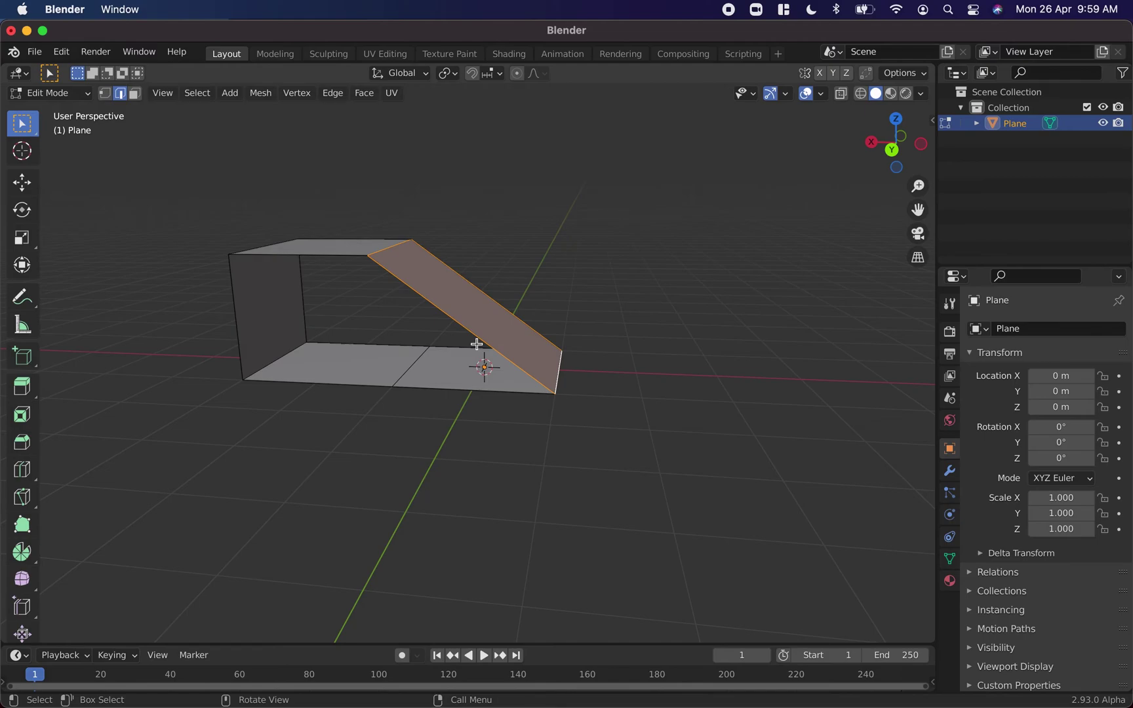
{"action": "scroll", "coordinate": [477, 344], "scroll_direction": "left", "scroll_amount": 10}
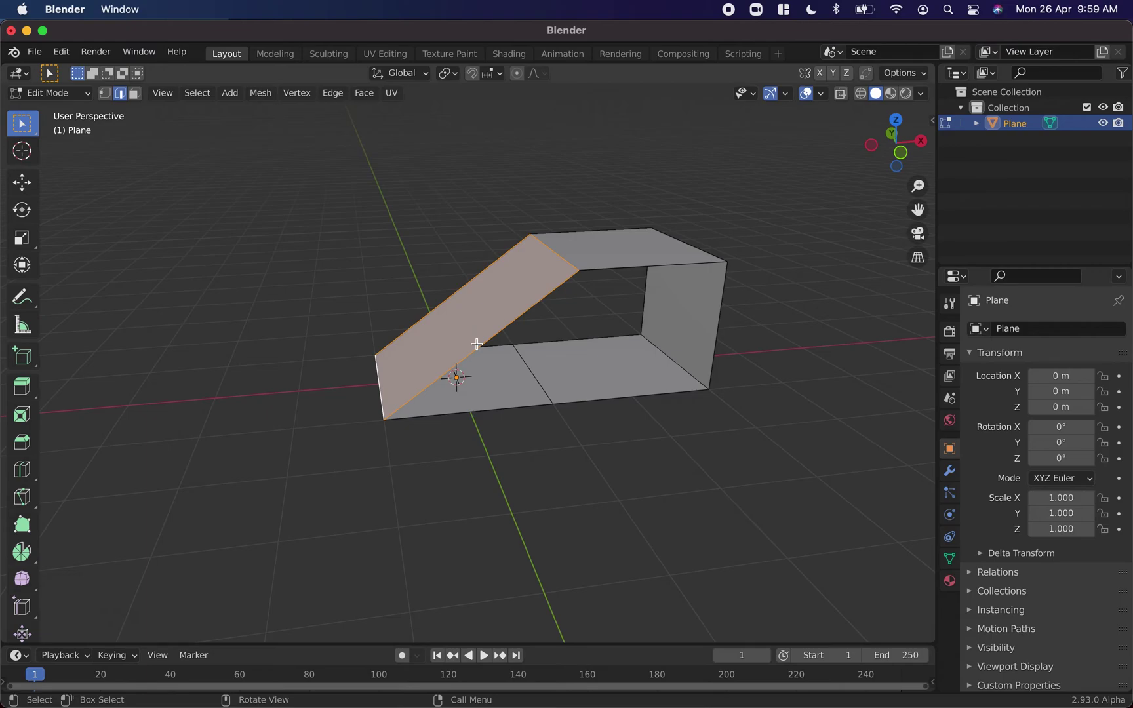
Step: Back in Object Mode, open the Plane's Modifier Properties and the Add Modifier list
{"action": "key", "text": "Tab"}
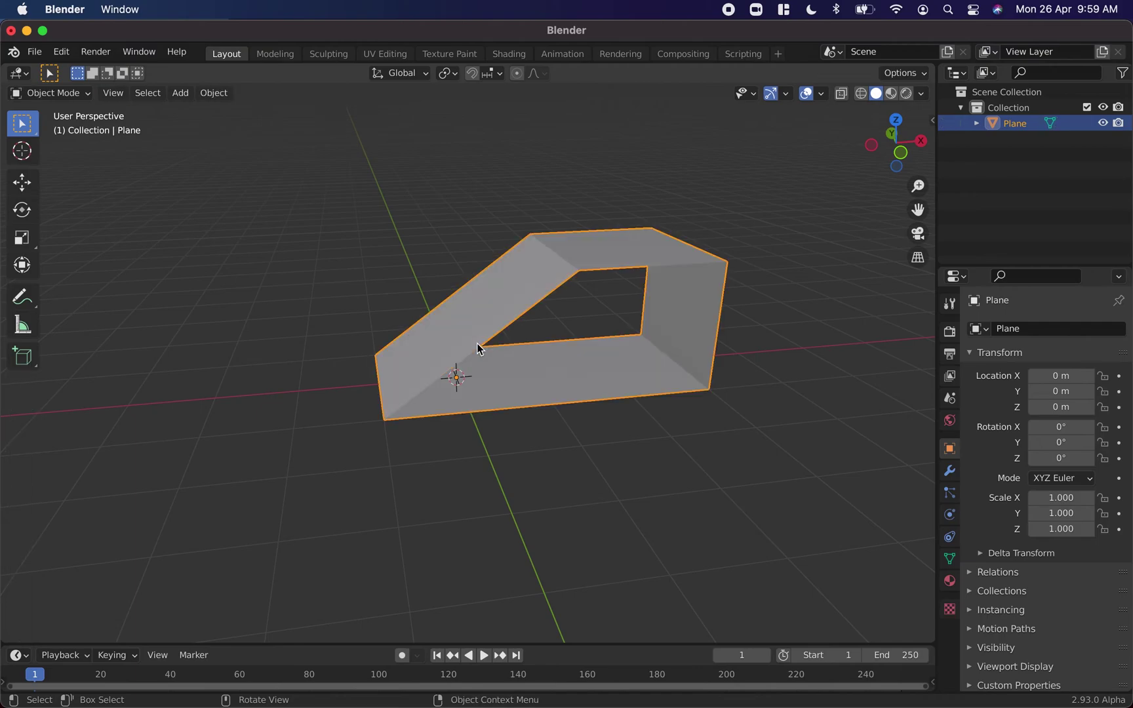
{"action": "scroll", "coordinate": [557, 417], "scroll_direction": "left", "scroll_amount": 10}
{"action": "scroll", "coordinate": [556, 417], "scroll_direction": "left", "scroll_amount": 10}
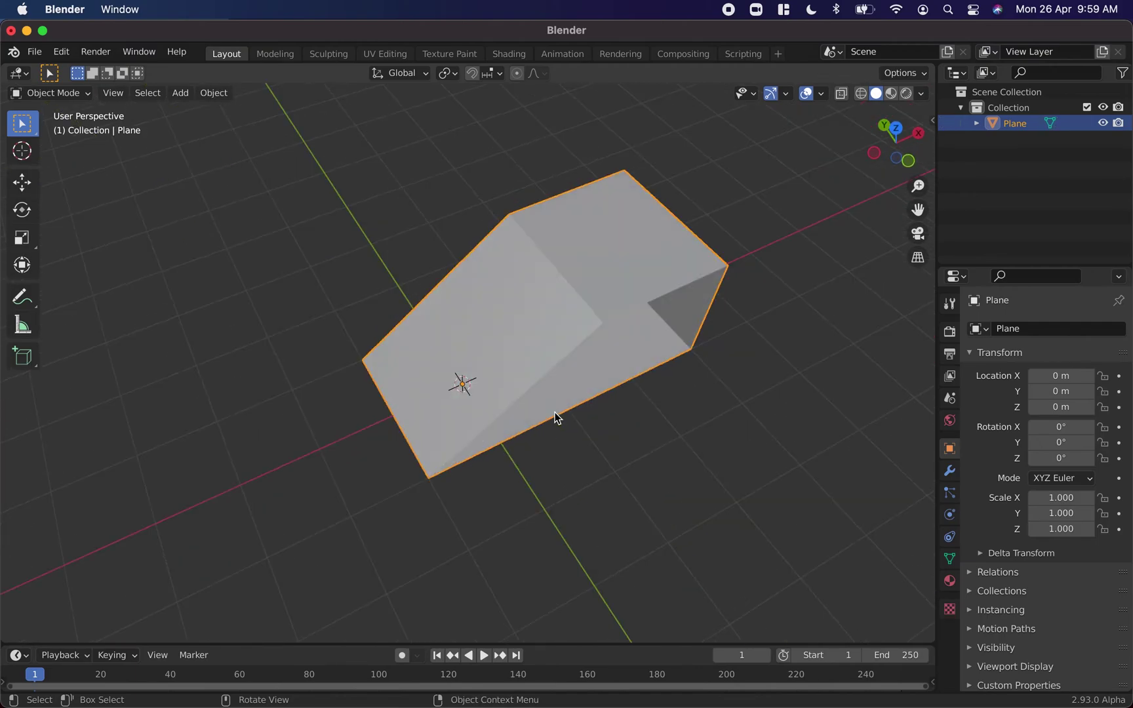
{"action": "scroll", "coordinate": [556, 417], "scroll_direction": "left", "scroll_amount": 5}
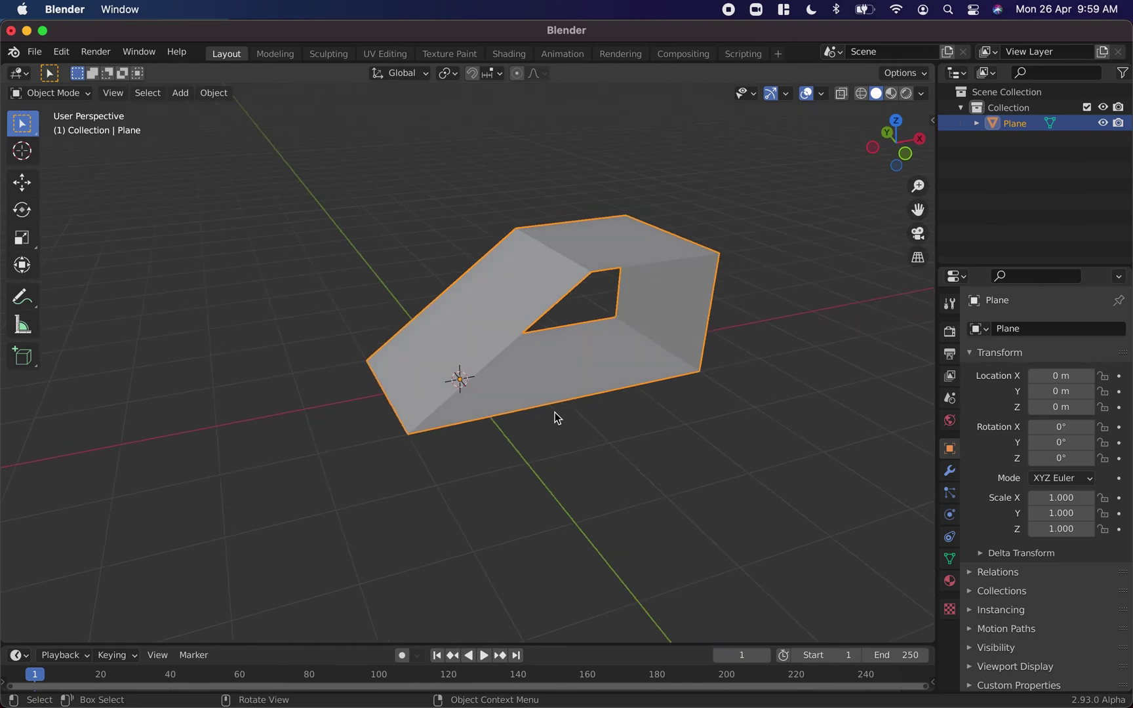
{"action": "left_click", "coordinate": [950, 473]}
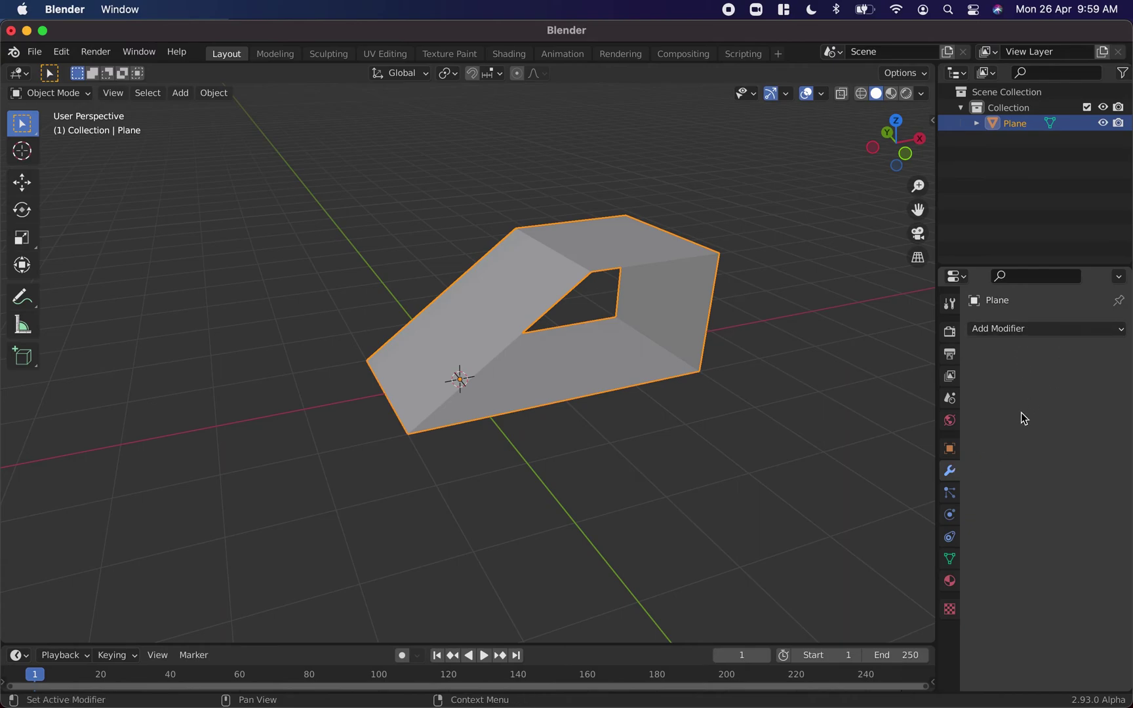
{"action": "left_click", "coordinate": [1003, 329]}
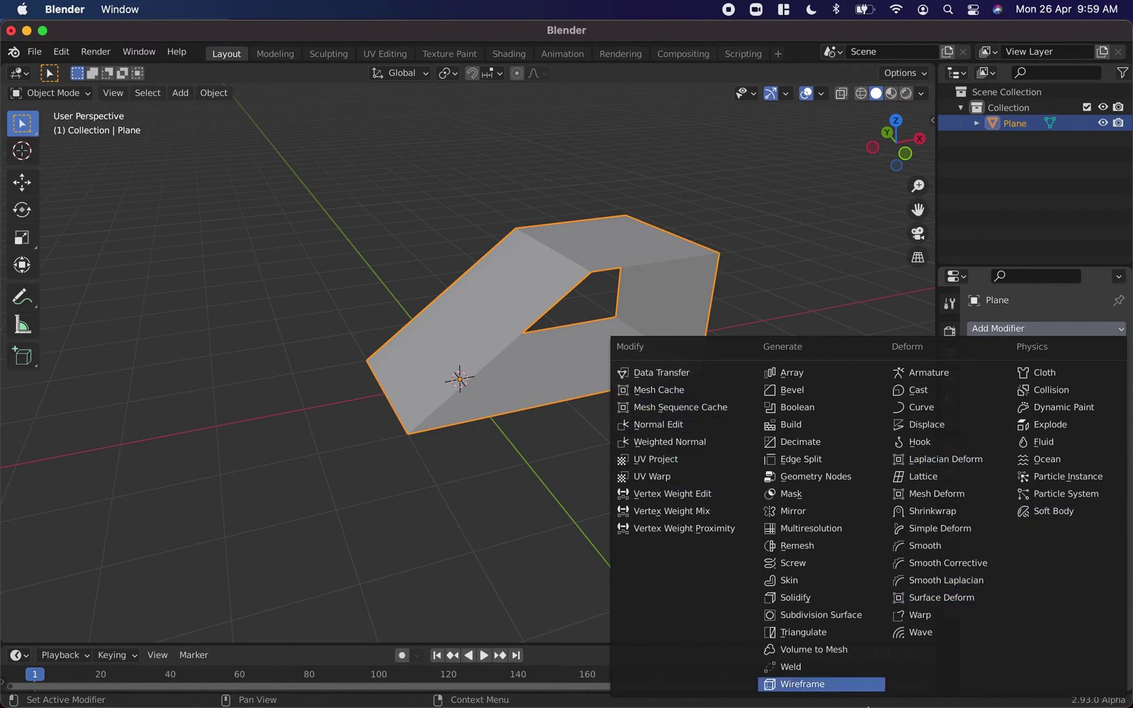
Step: Add a Solidify modifier to the plane, adjust its thickness, and leave Even Thickness on
{"action": "left_click", "coordinate": [802, 600]}
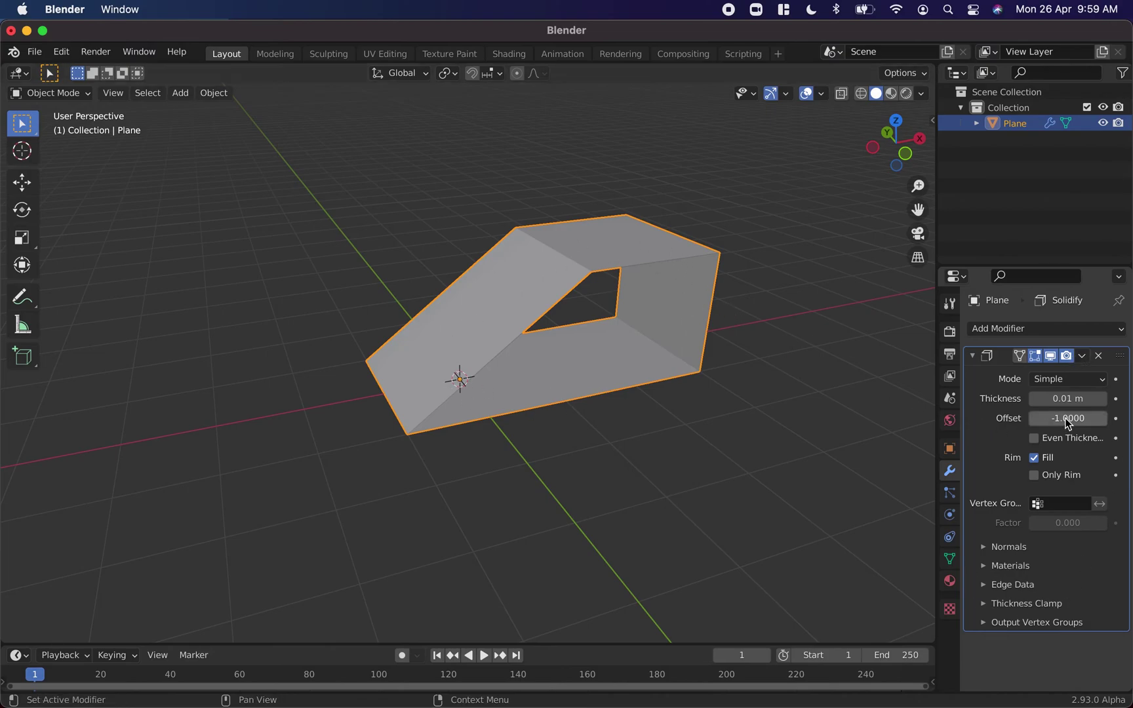
{"action": "left_click_drag", "start_coordinate": [1068, 398], "coordinate": [1037, 467]}
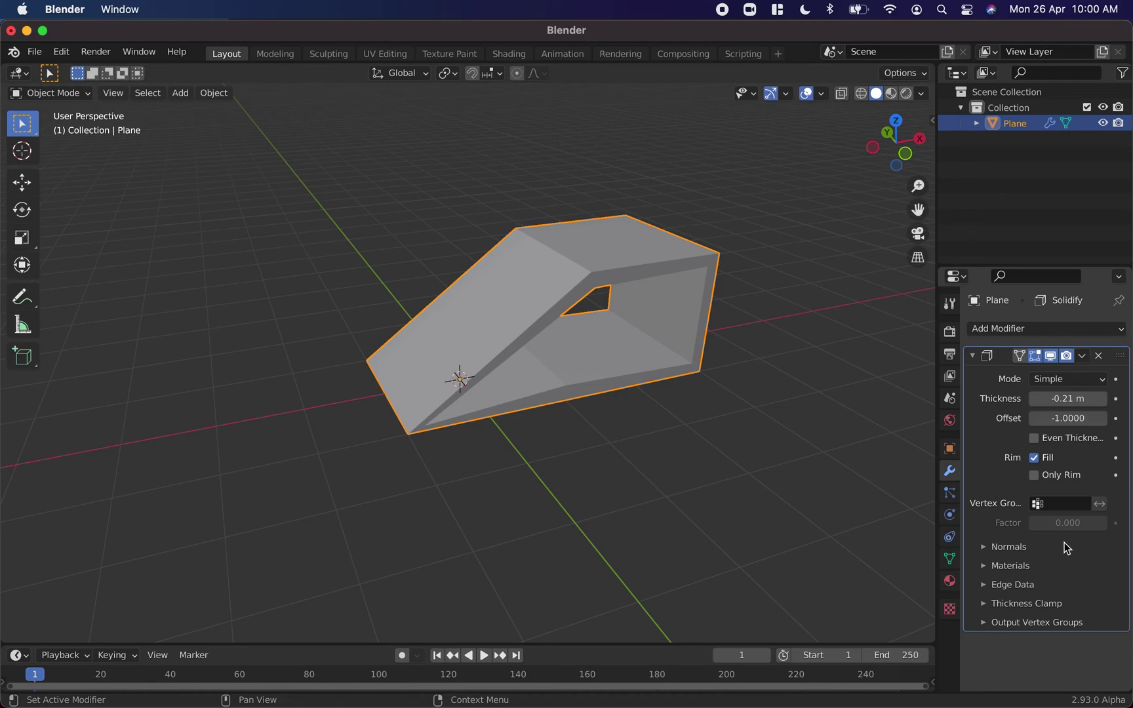
{"action": "left_click", "coordinate": [1038, 441]}
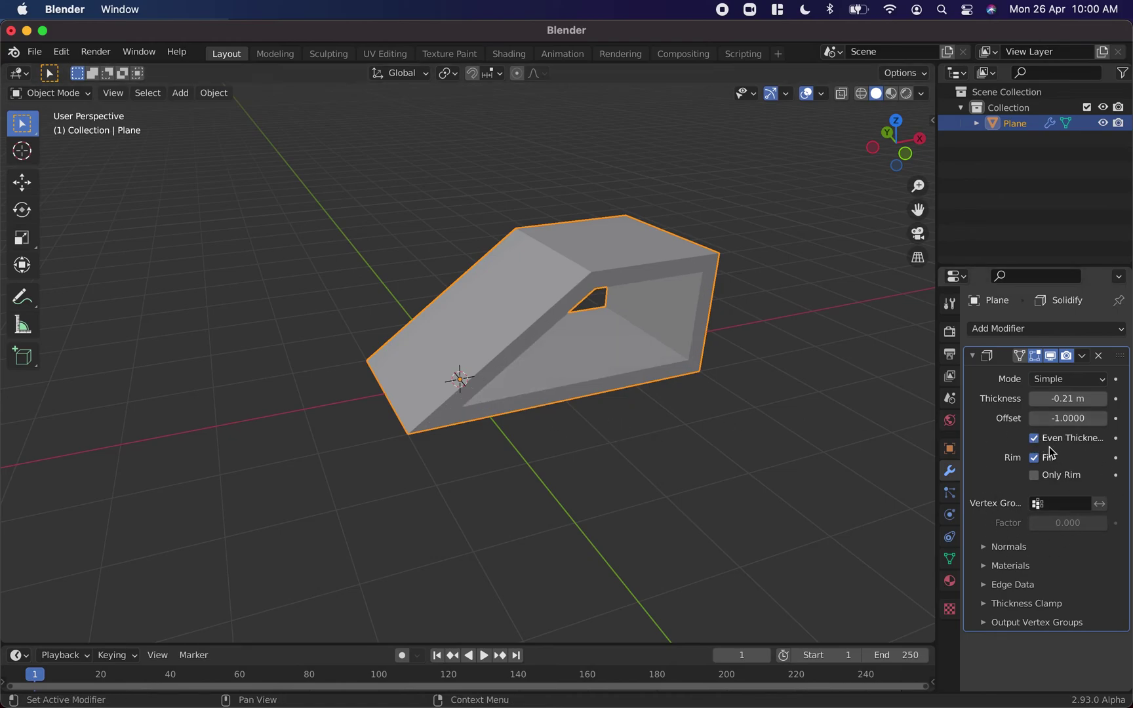
{"action": "left_click", "coordinate": [1036, 440]}
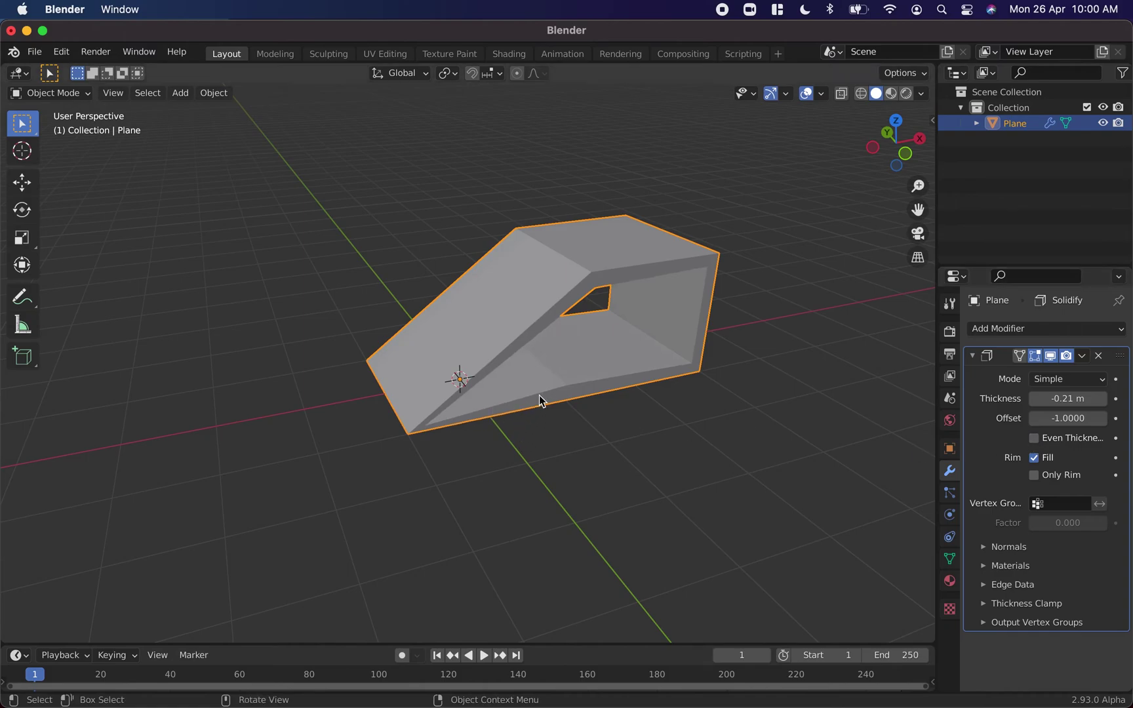
{"action": "left_click", "coordinate": [1037, 440]}
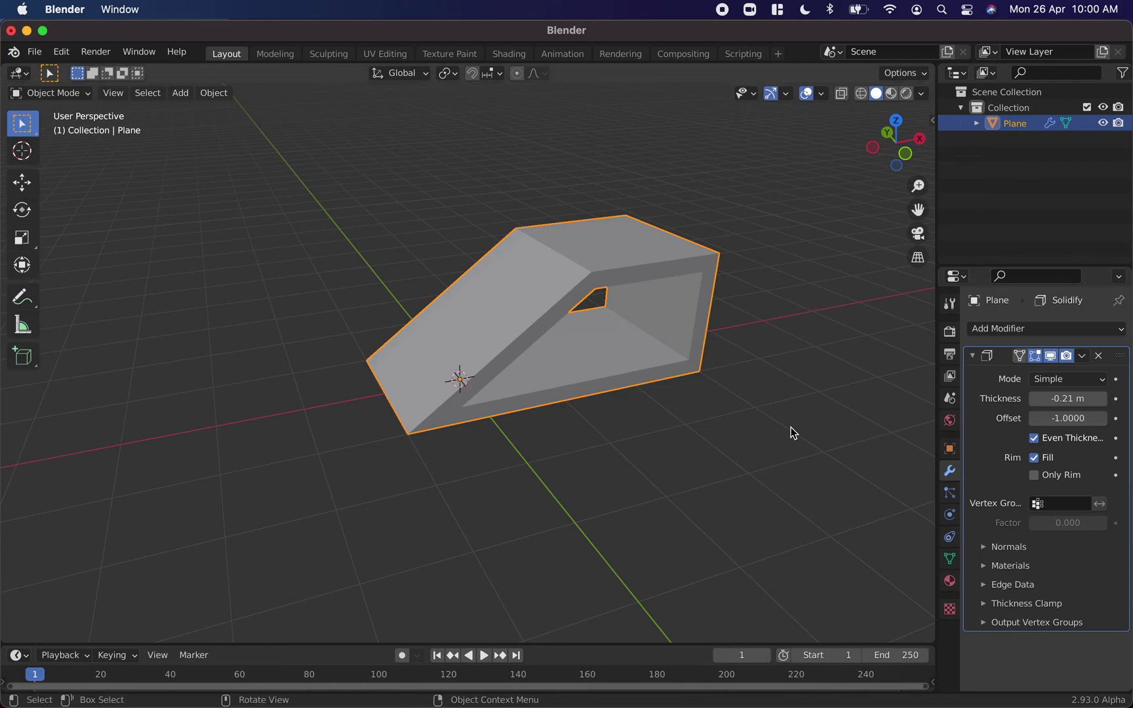
Step: Apply the Solidify modifier from its dropdown menu, then deselect and reselect the ramp
{"action": "left_click", "coordinate": [1083, 356]}
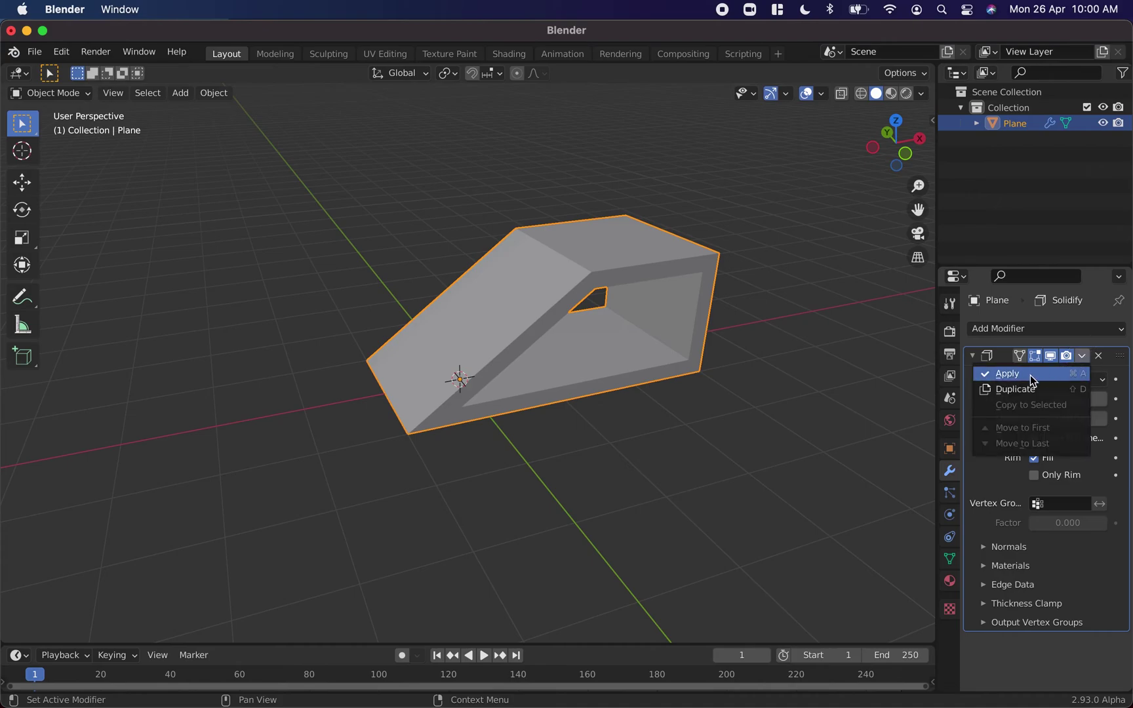
{"action": "left_click", "coordinate": [1098, 358]}
{"action": "left_click", "coordinate": [1083, 356]}
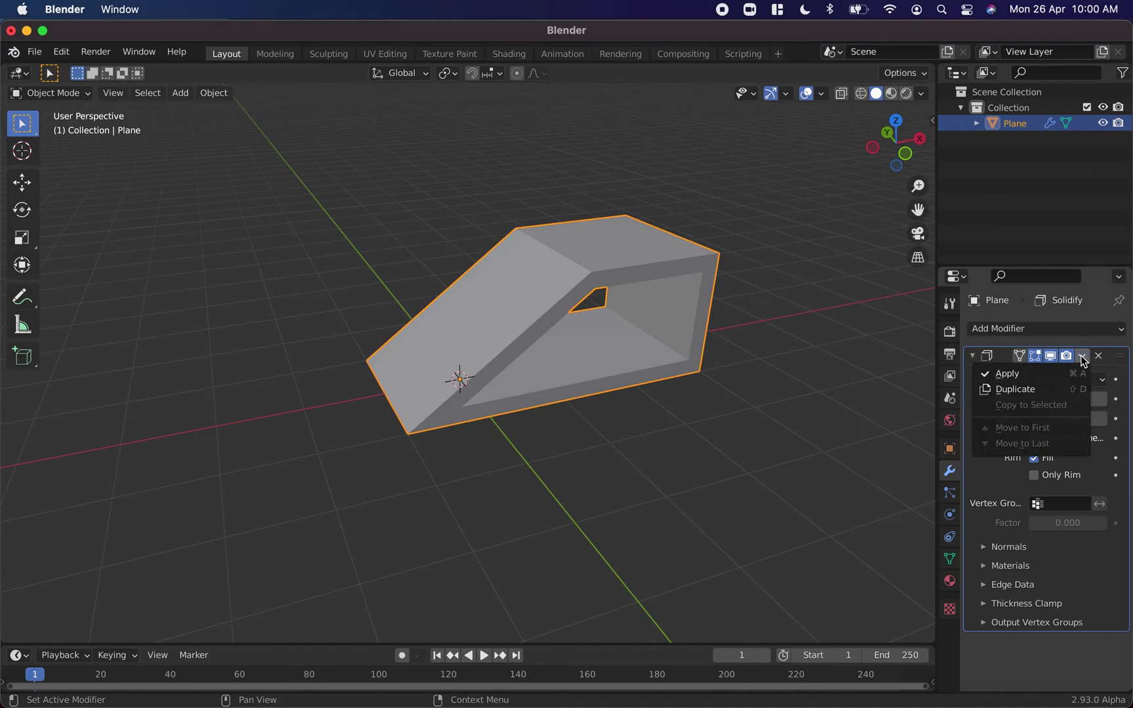
{"action": "left_click", "coordinate": [1041, 379]}
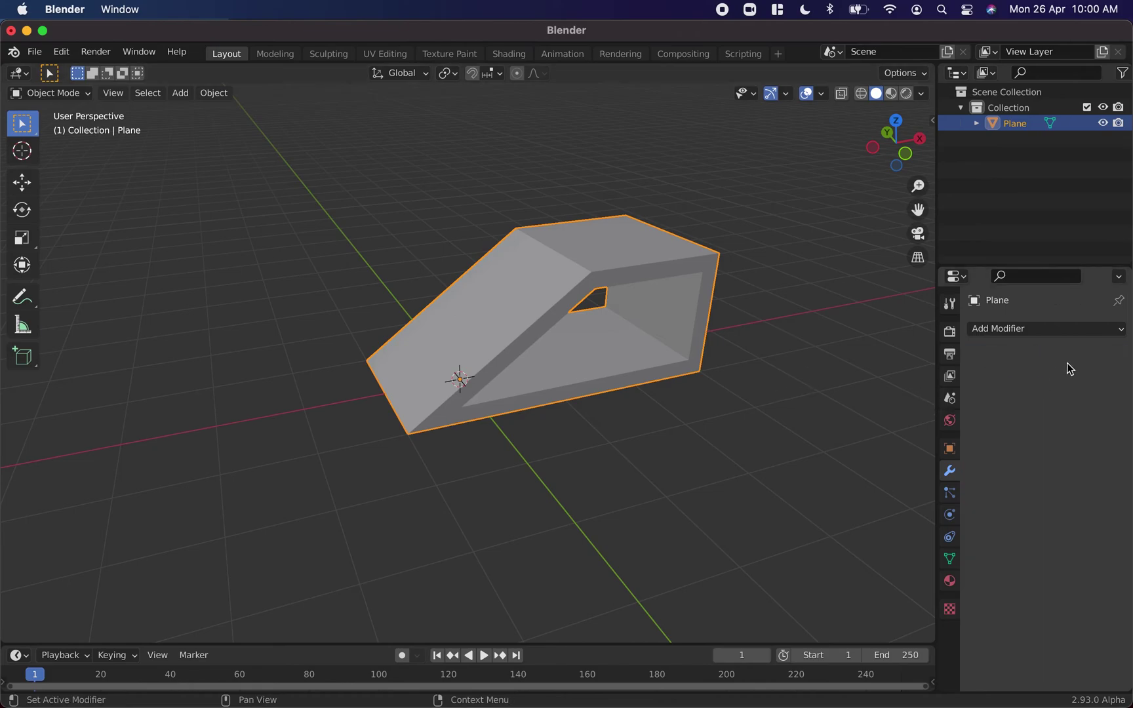
{"action": "left_click", "coordinate": [708, 434]}
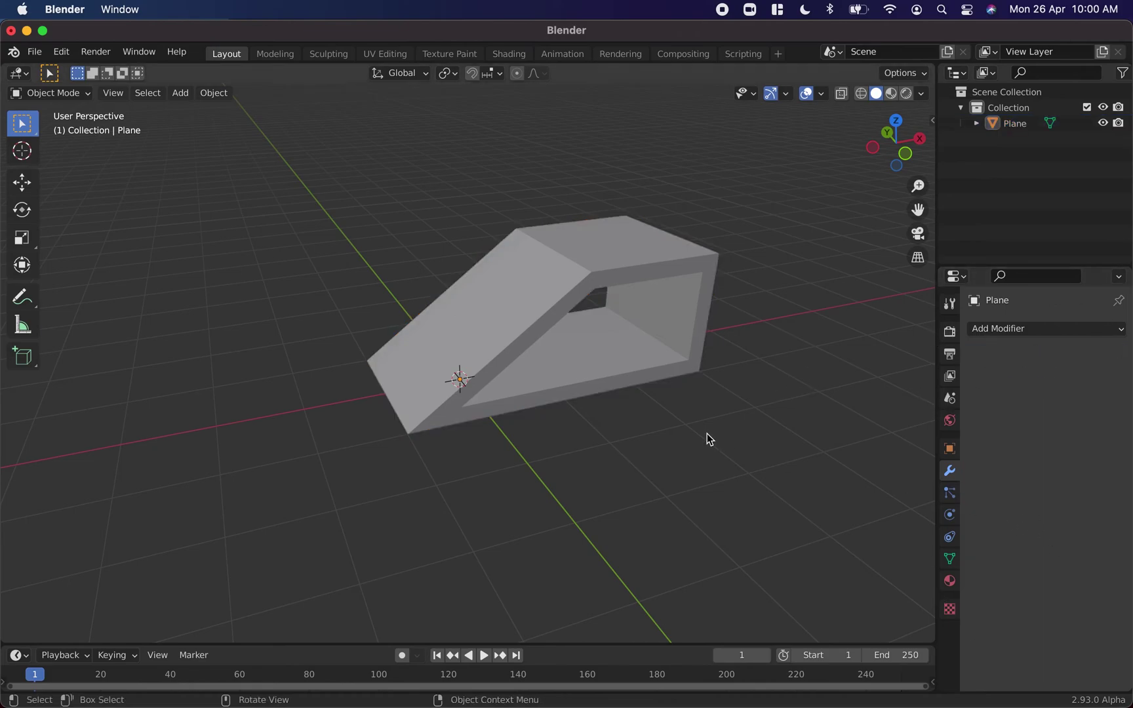
{"action": "left_click", "coordinate": [658, 344]}
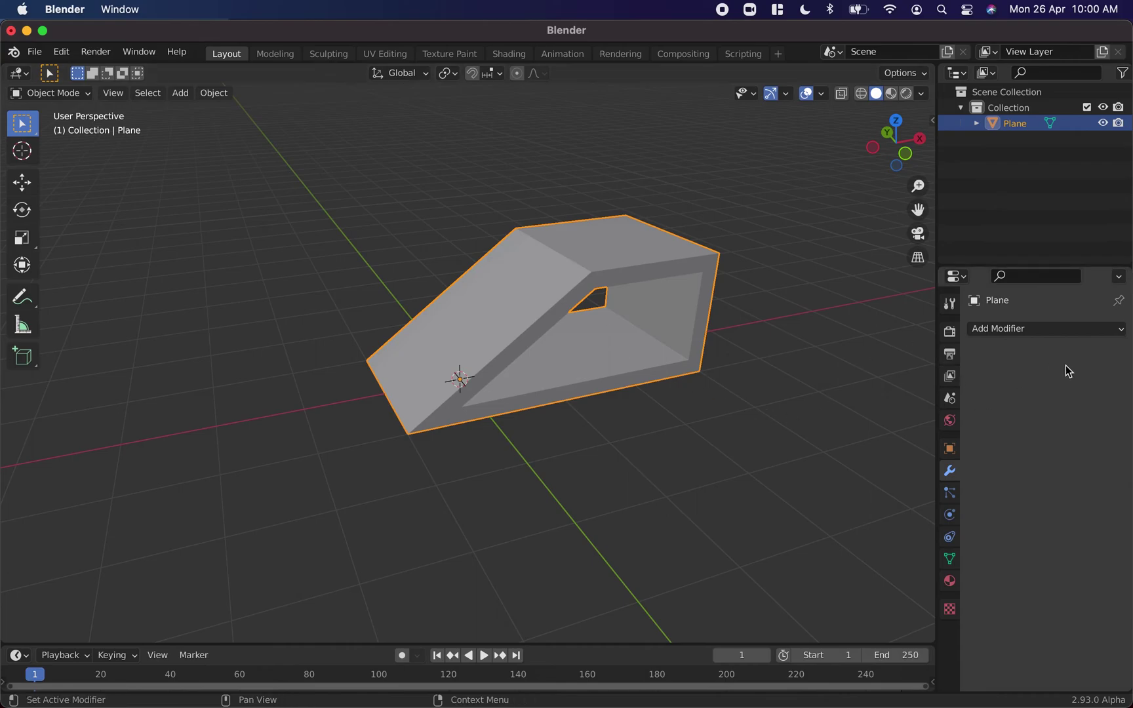
Step: Undo the apply, thin the Solidify thickness to -0.11 m, and apply it again
{"action": "key", "text": "ctrl+z"}
{"action": "key", "text": "ctrl+shift+z"}
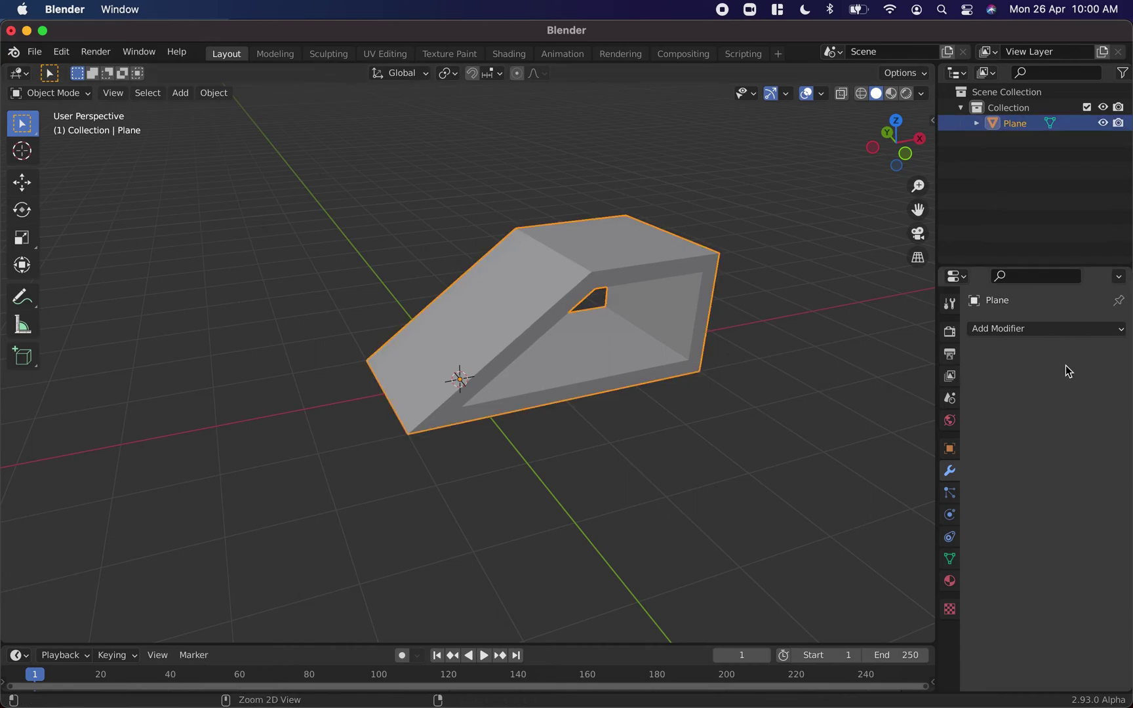
{"action": "key", "text": "ctrl+shift+z"}
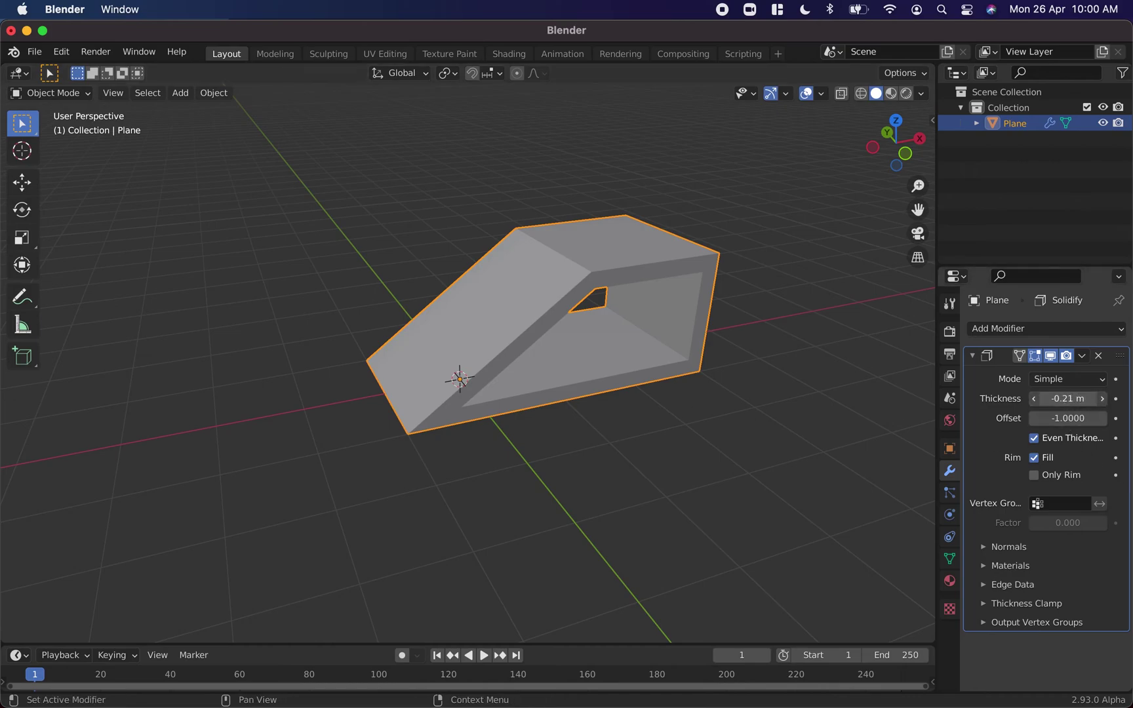
{"action": "left_click_drag", "start_coordinate": [1068, 398], "coordinate": [1094, 398]}
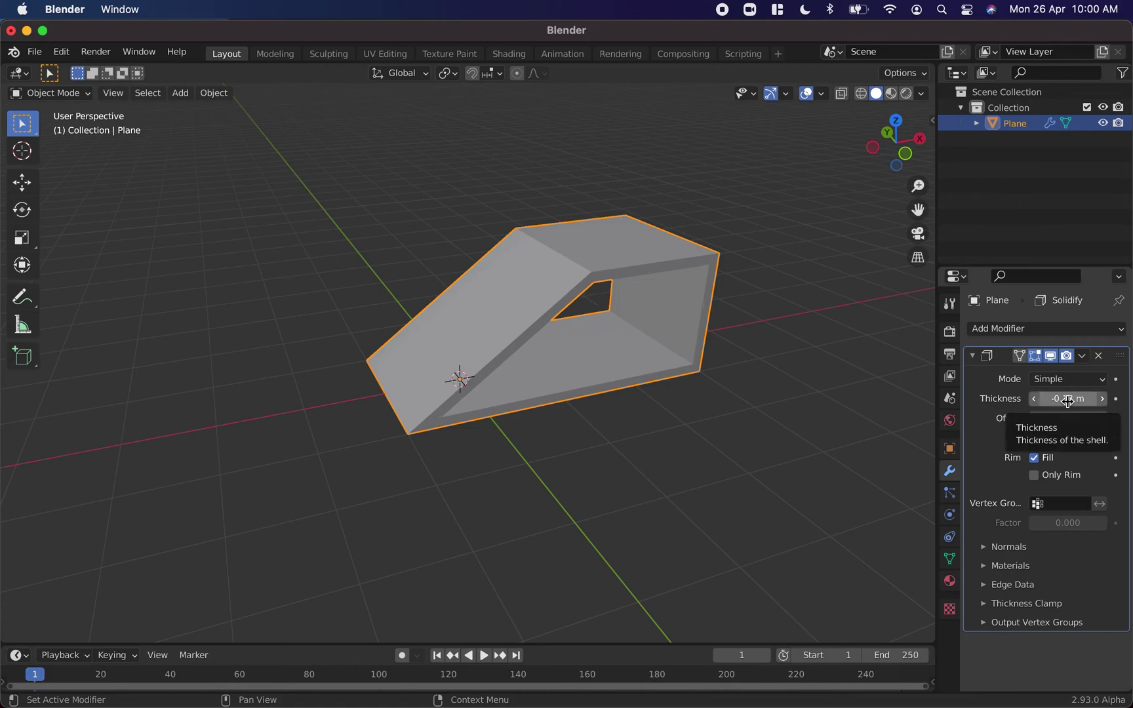
{"action": "left_click", "coordinate": [1082, 355]}
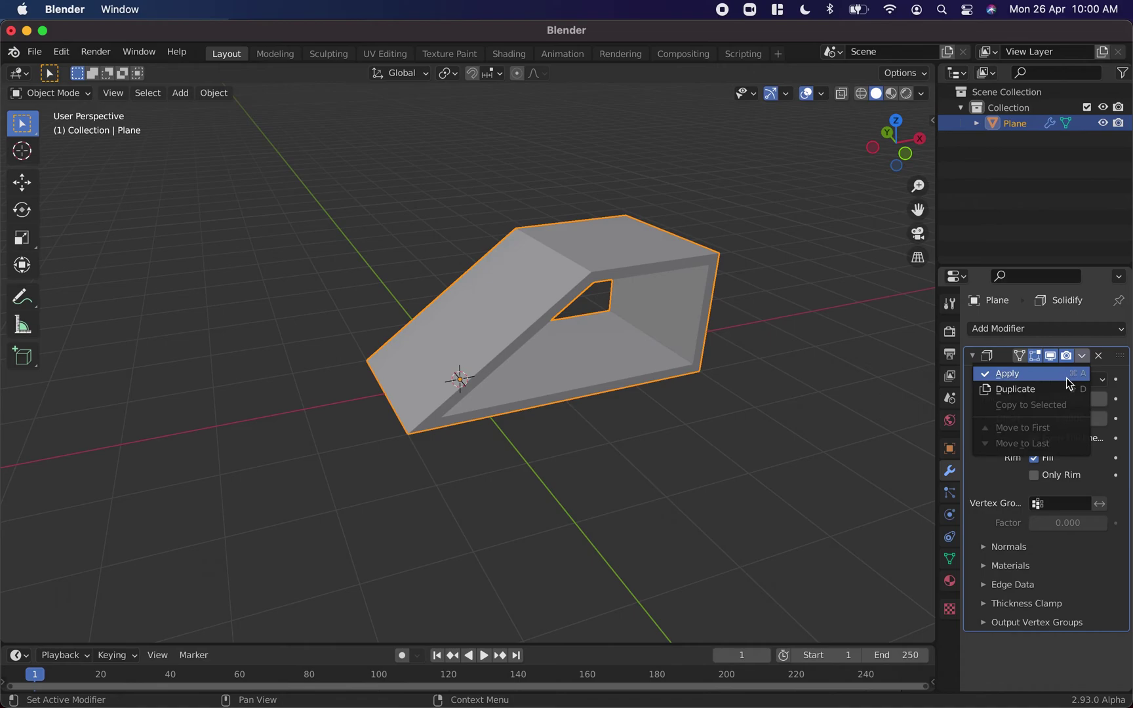
{"action": "left_click", "coordinate": [1066, 378]}
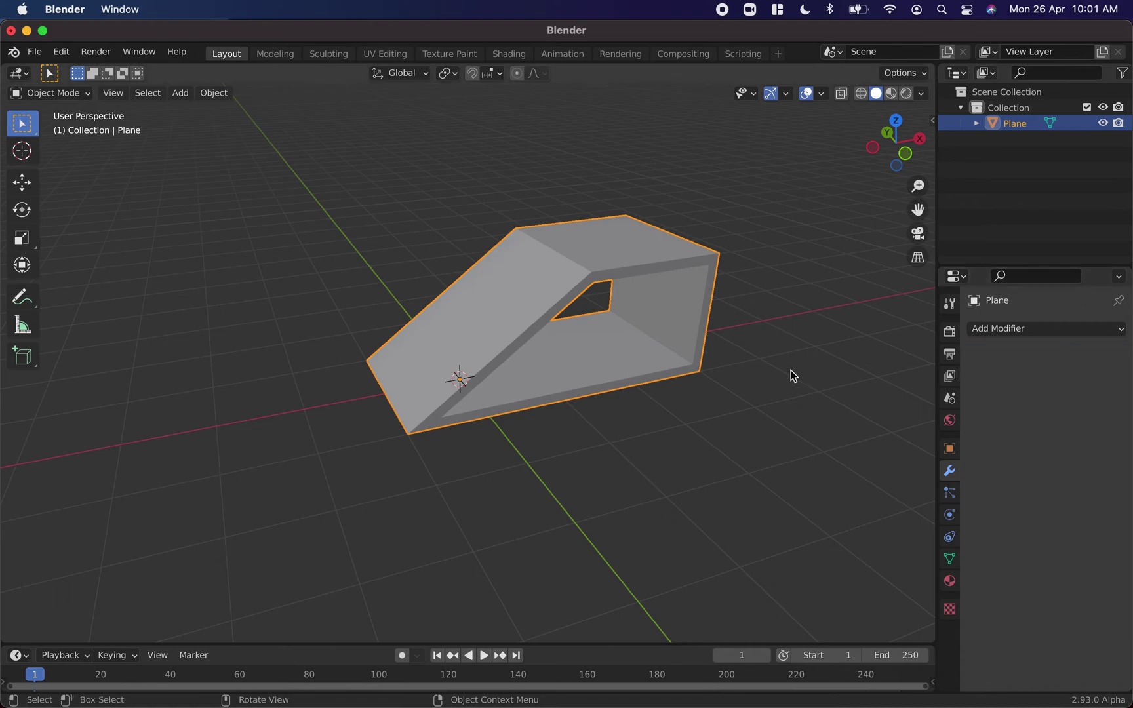
Step: Zoom the view in and out to inspect the solid, thick-walled ramp
{"action": "scroll", "coordinate": [791, 369], "scroll_direction": "up", "scroll_amount": 10}
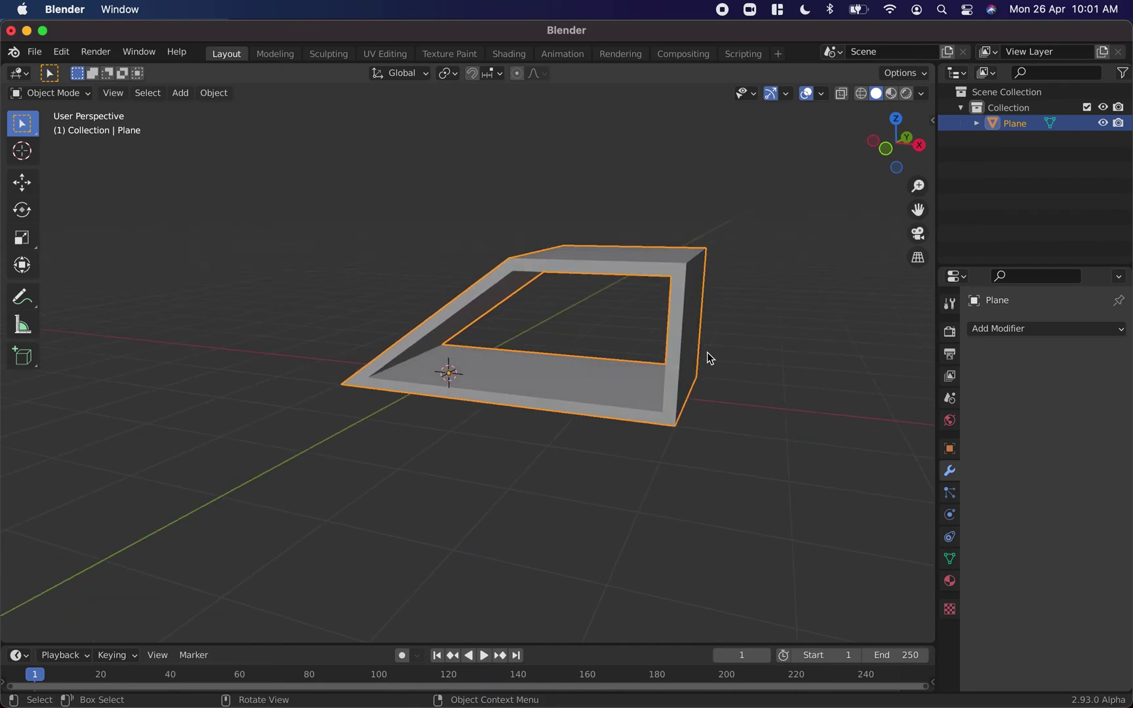
{"action": "scroll", "coordinate": [708, 352], "scroll_direction": "up", "scroll_amount": 5}
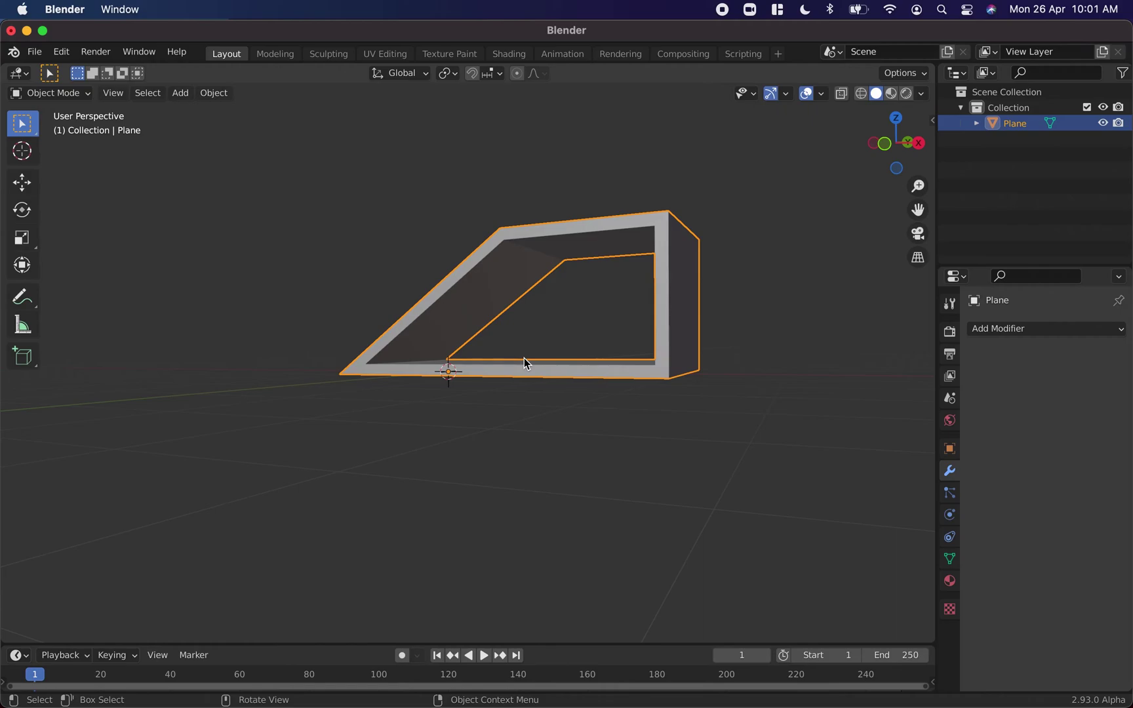
{"action": "scroll", "coordinate": [525, 358], "scroll_direction": "down", "scroll_amount": 10}
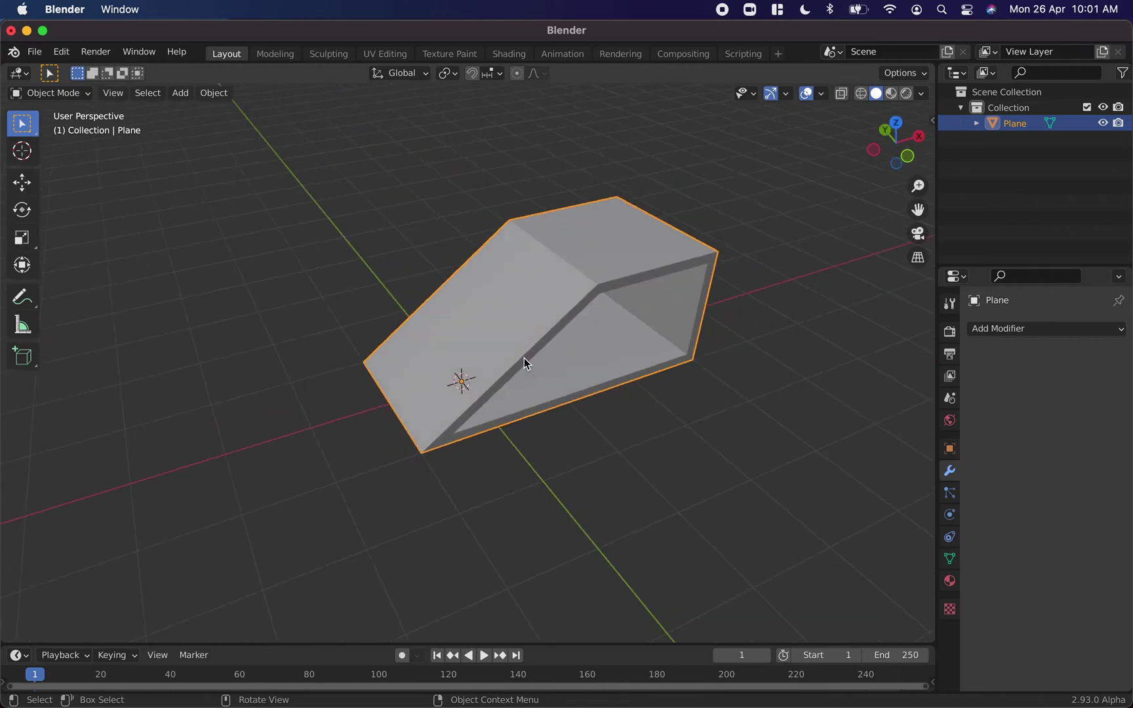
{"action": "scroll", "coordinate": [524, 358], "scroll_direction": "up", "scroll_amount": 3}
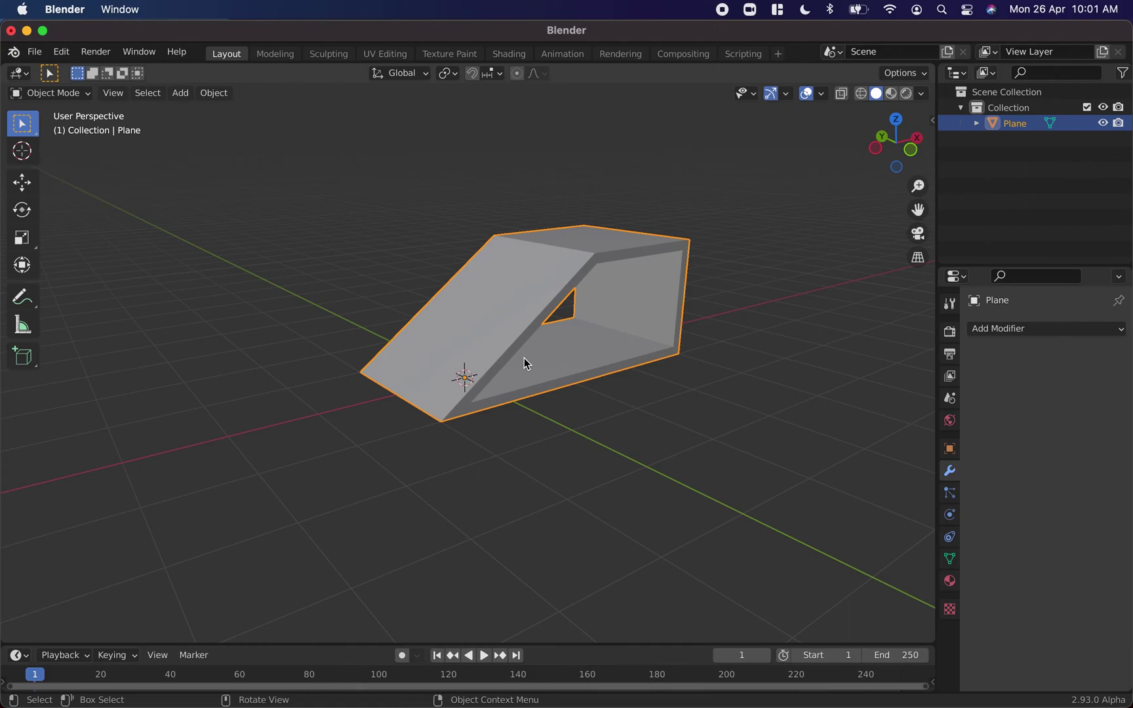
Step: Enter Edit Mode on the ramp, clear the selection, and switch to Face select
{"action": "key", "text": "Tab"}
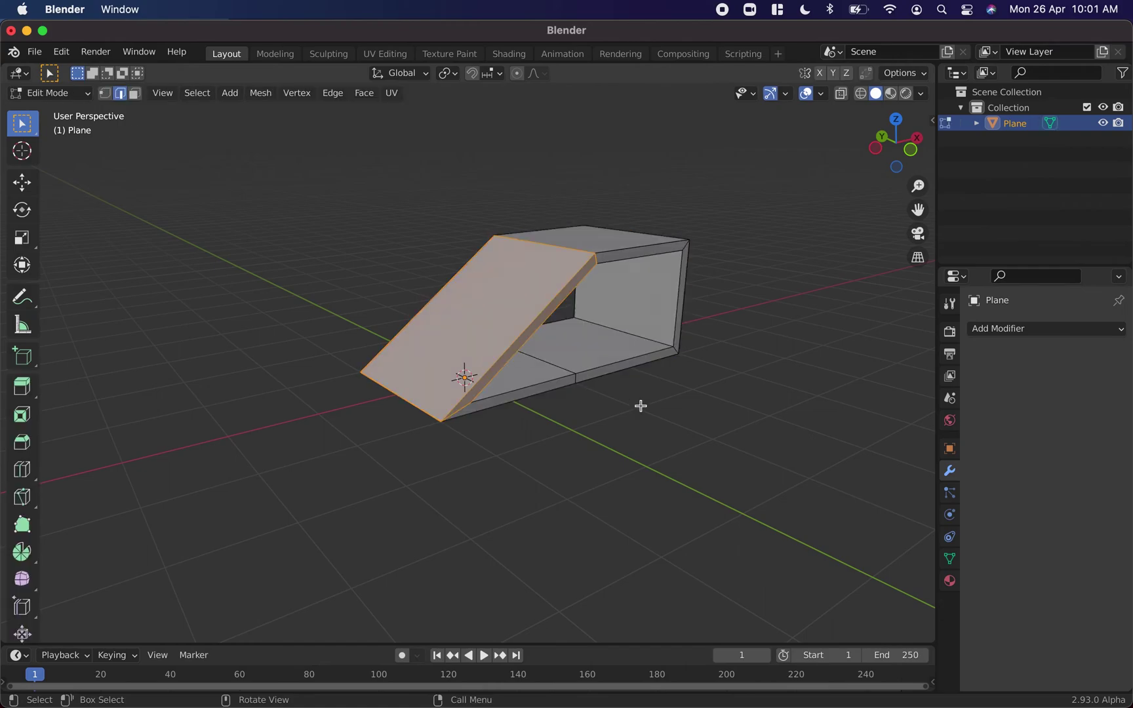
{"action": "scroll", "coordinate": [641, 405], "scroll_direction": "left", "scroll_amount": 8}
{"action": "scroll", "coordinate": [640, 405], "scroll_direction": "left", "scroll_amount": 6}
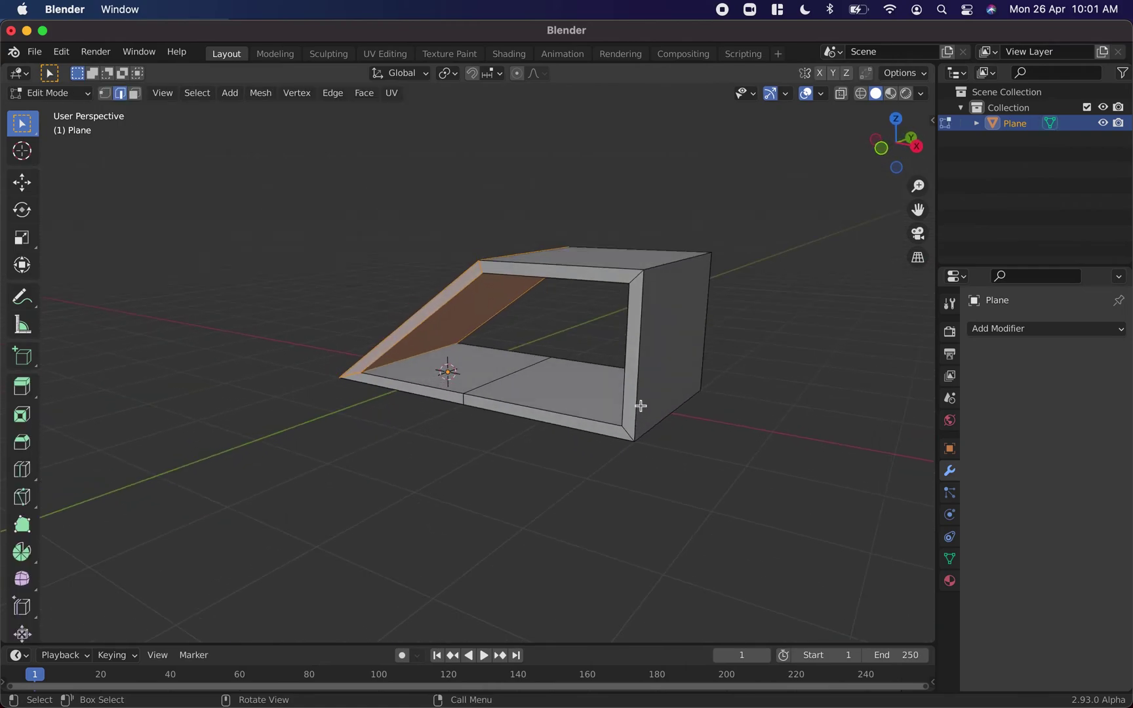
{"action": "key", "text": "alt+a"}
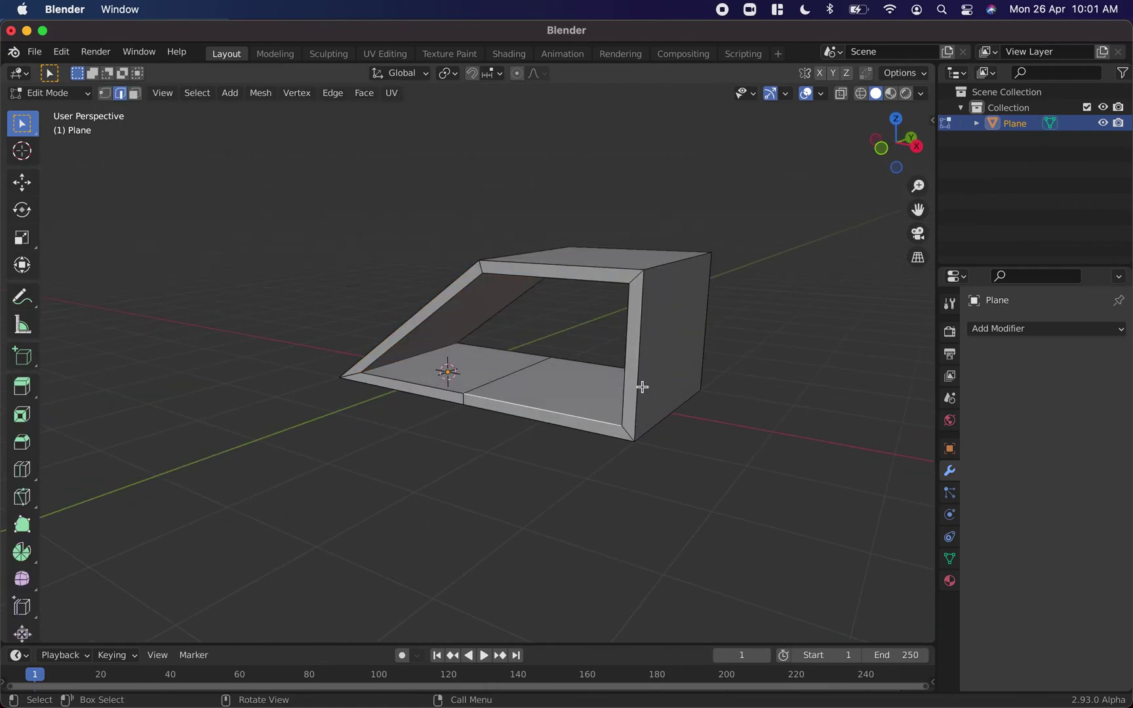
{"action": "left_click", "coordinate": [136, 93]}
Step: Select the side and top inner rim strips and move them about -0.43 m along Y
{"action": "left_click", "coordinate": [634, 328]}
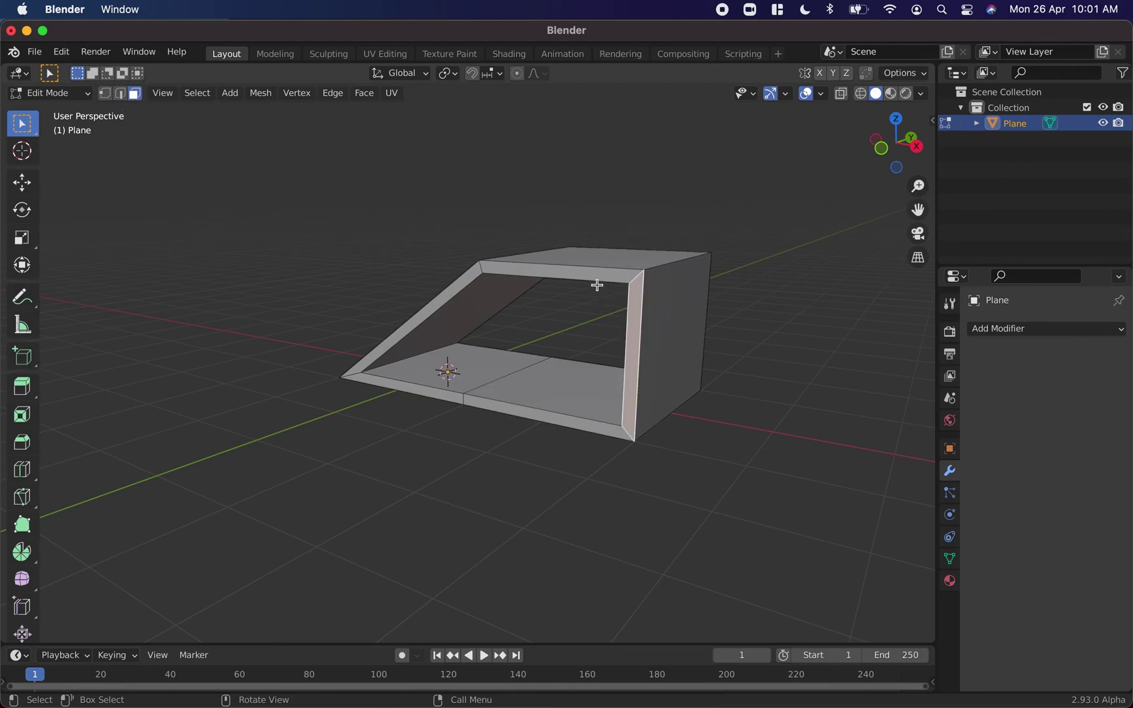
{"action": "left_click", "coordinate": [594, 278], "text": "shift"}
{"action": "scroll", "coordinate": [593, 279], "scroll_direction": "down", "scroll_amount": 5}
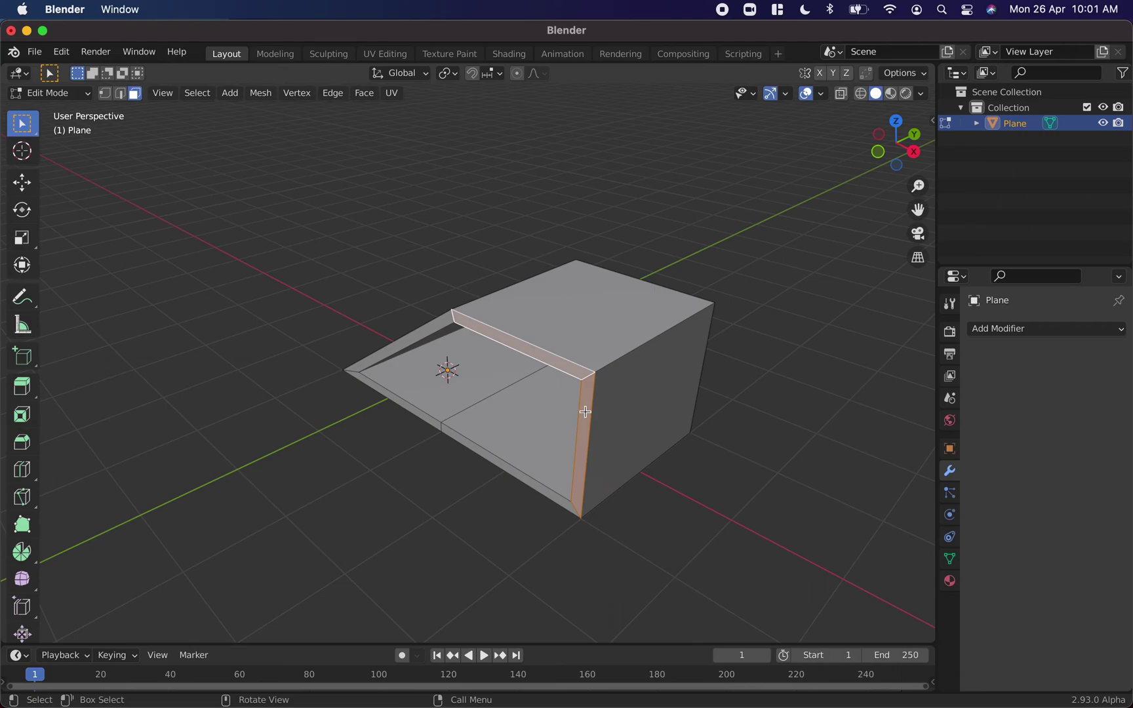
{"action": "key", "text": "g"}
{"action": "key", "text": "y"}
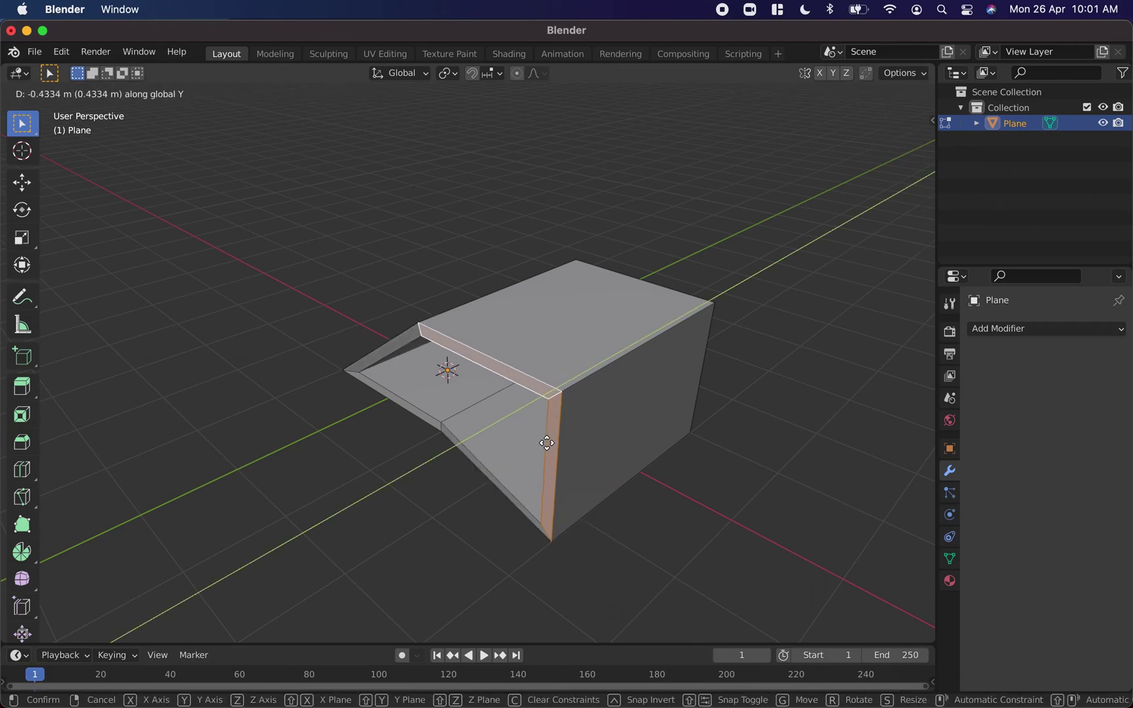
{"action": "left_click", "coordinate": [515, 473]}
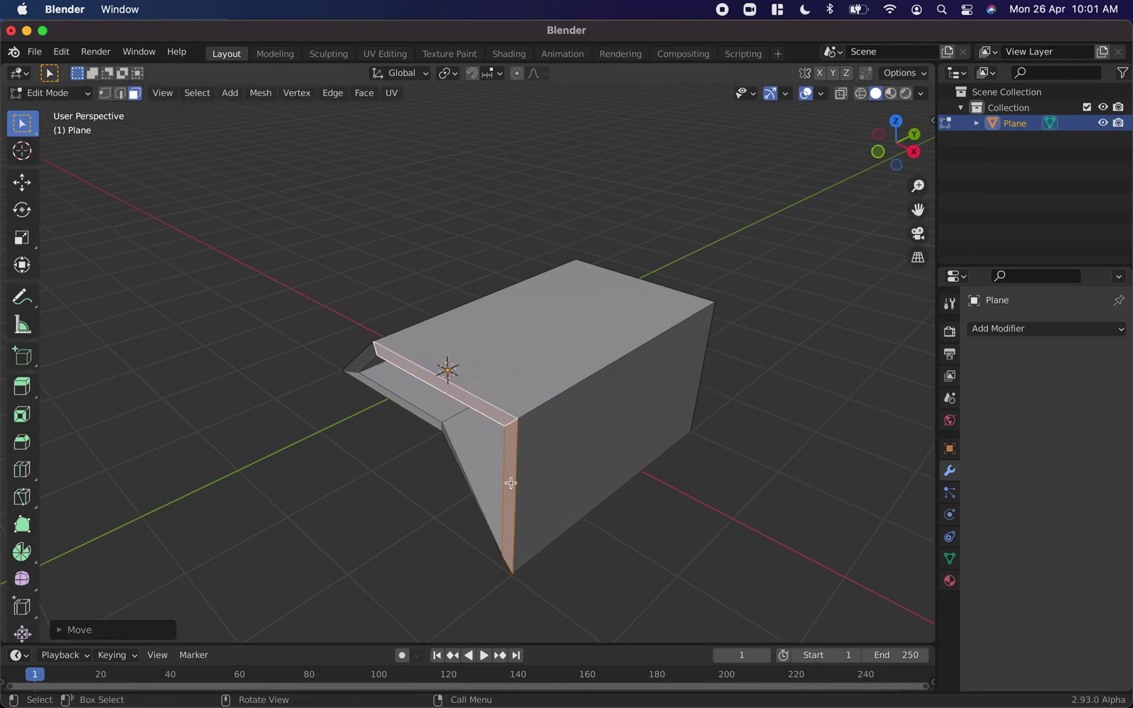
{"action": "scroll", "coordinate": [514, 478], "scroll_direction": "up", "scroll_amount": 8}
{"action": "scroll", "coordinate": [512, 483], "scroll_direction": "down", "scroll_amount": 10}
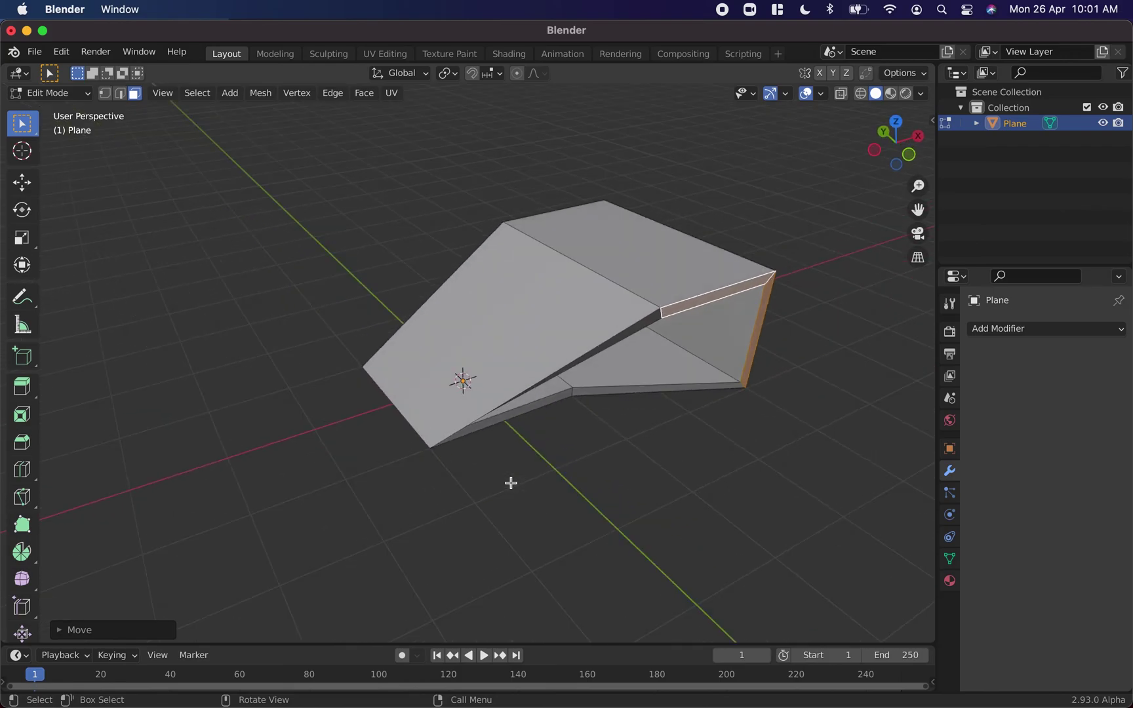
{"action": "scroll", "coordinate": [512, 483], "scroll_direction": "right", "scroll_amount": 5}
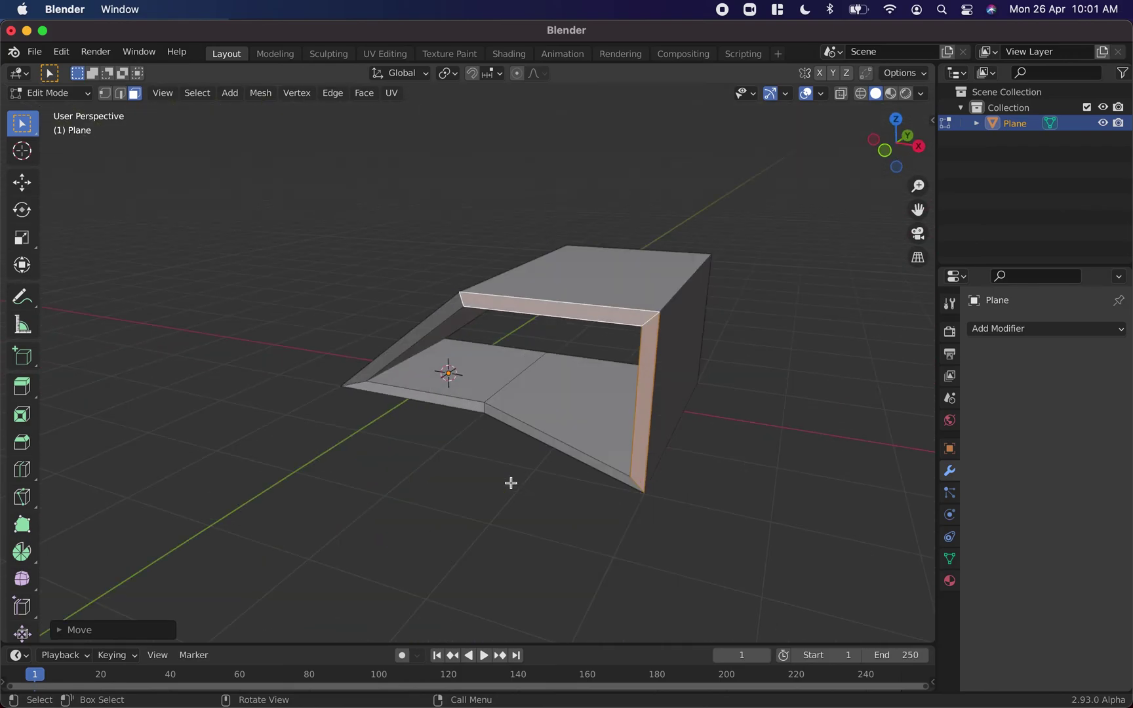